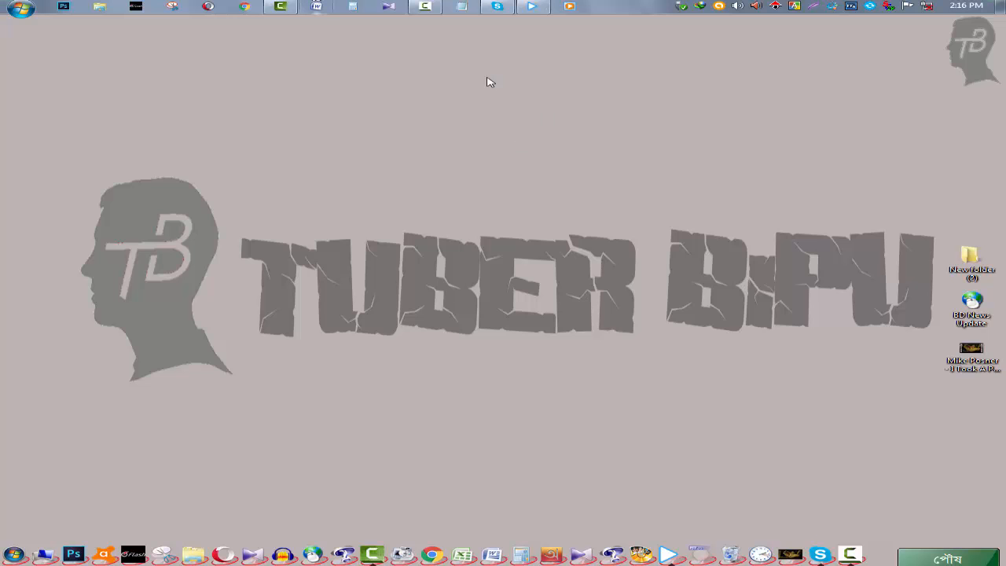
Open Wondershare DVD Slideshow Builder in Standard Mode
left_click(642, 556)
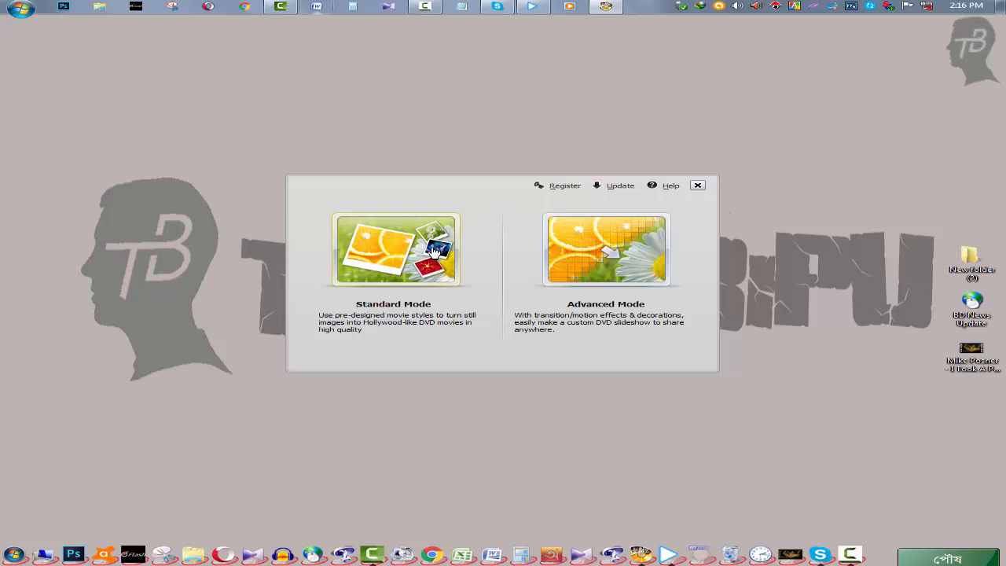
left_click(408, 260)
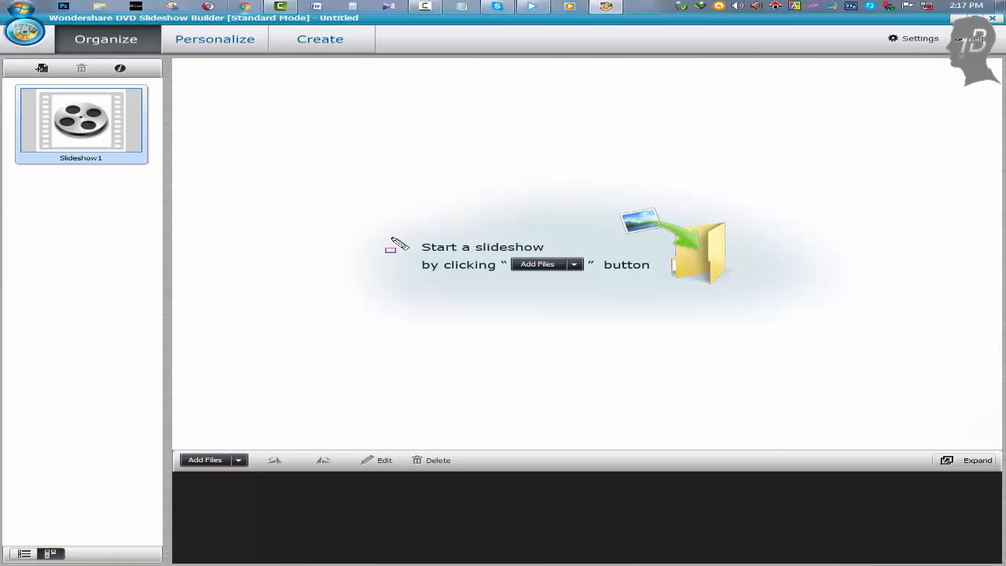
mouse_move(397, 224)
left_mouse_down()
mouse_move(684, 318)
mouse_move(697, 313)
left_mouse_up()
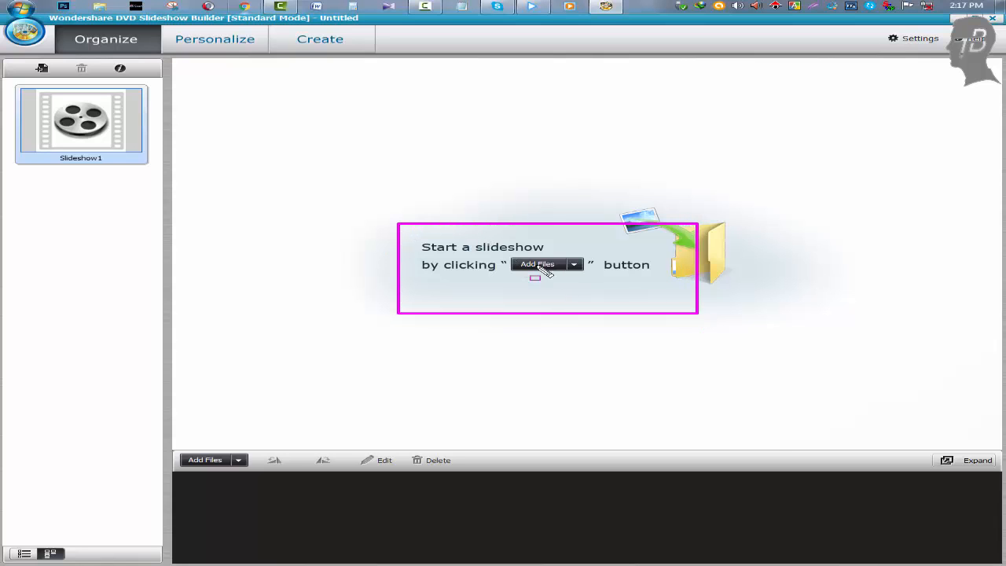
left_click_drag(498, 249, 599, 280)
key("Escape")
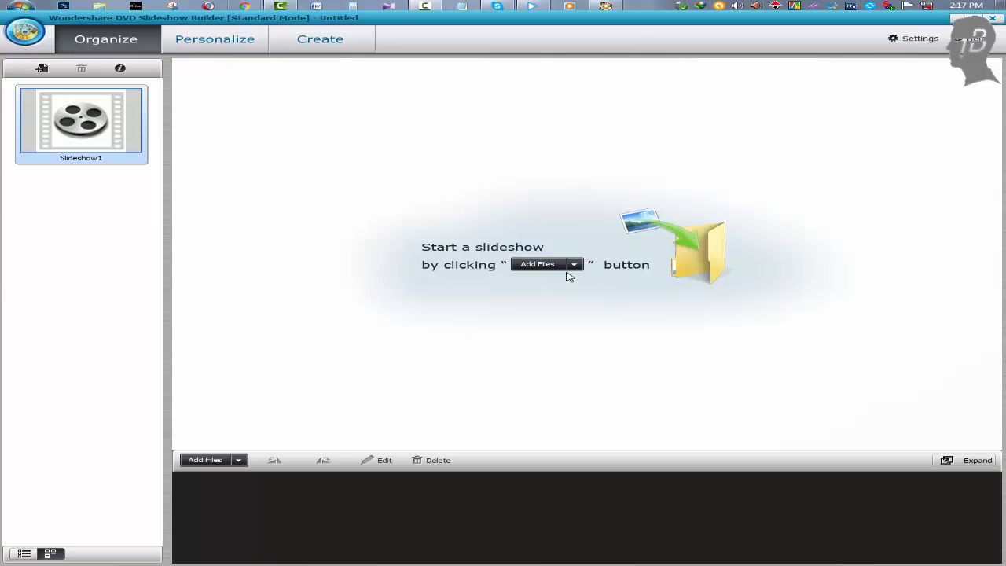
Add all nine photos from the "ban vs new" folder inside "1000 police motayon" to the slideshow
left_click(539, 264)
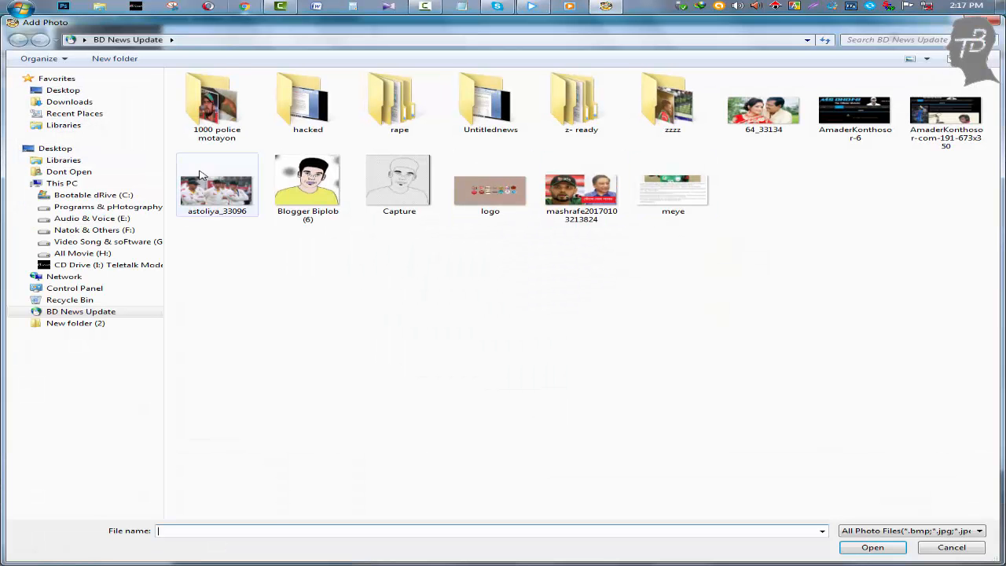
double_click(229, 129)
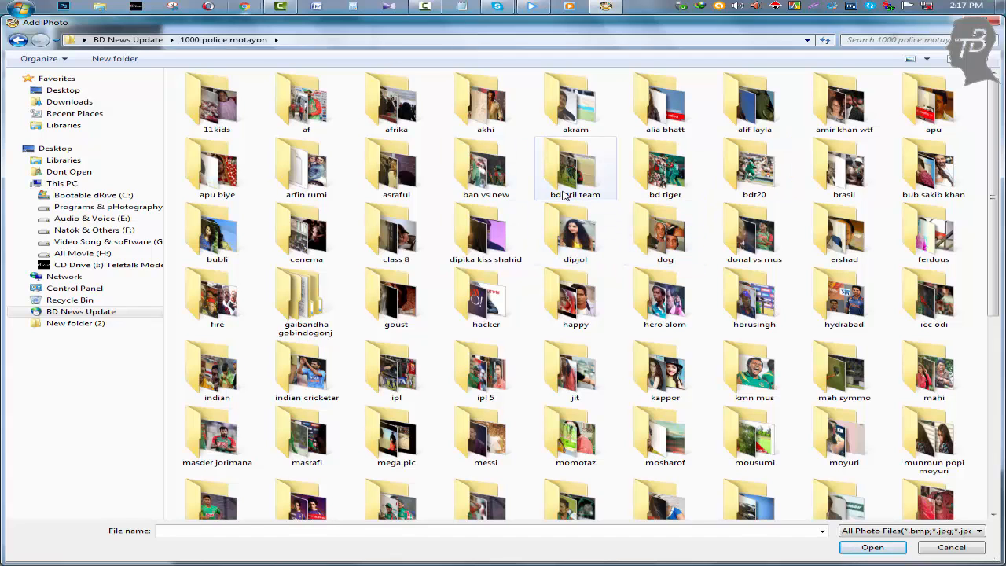
double_click(506, 183)
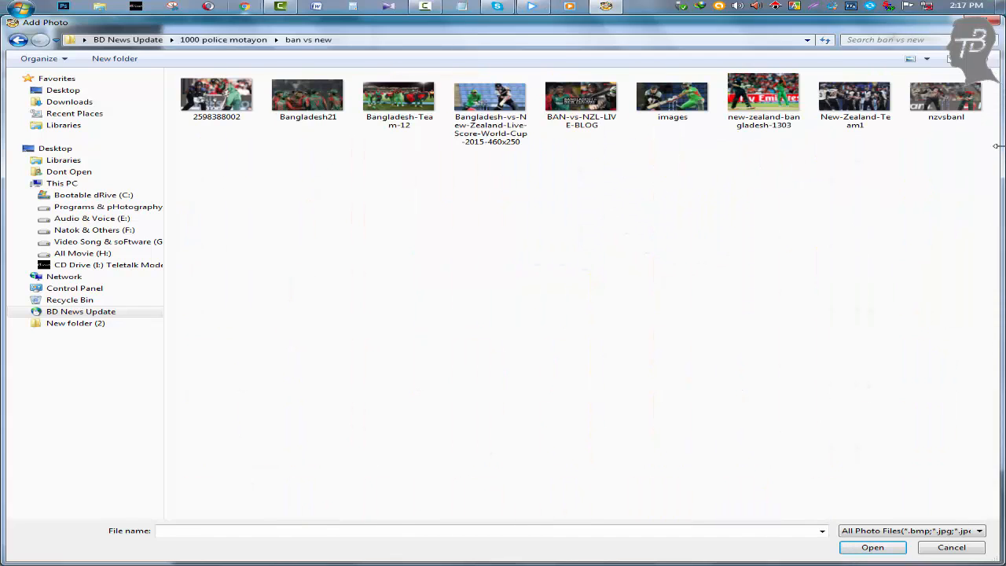
left_click_drag(191, 139, 987, 72)
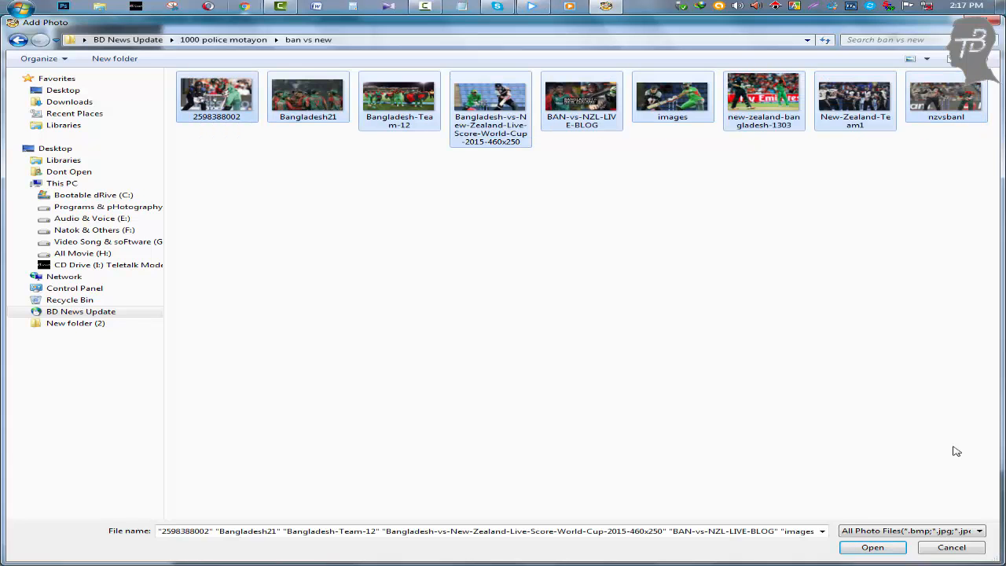
left_click(891, 546)
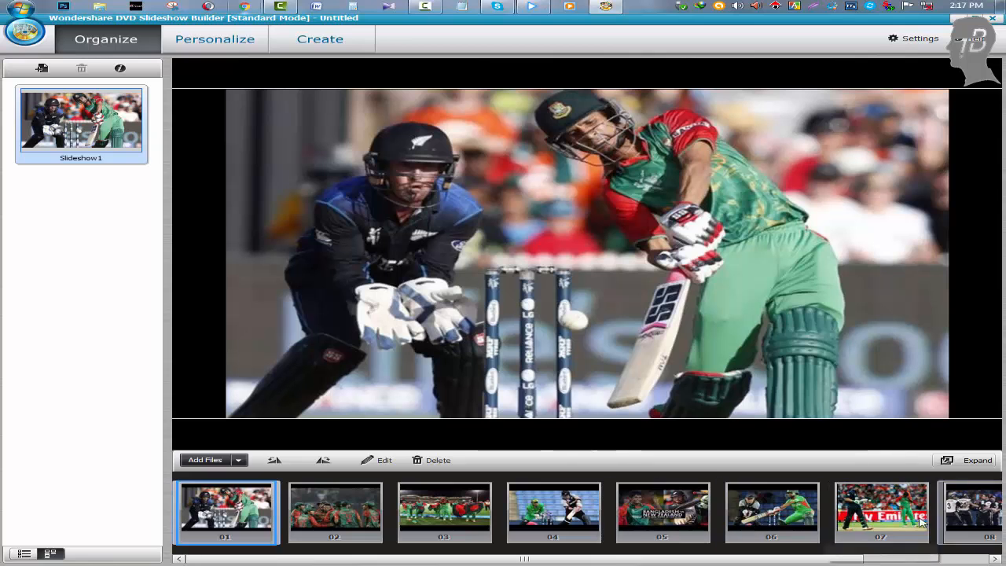
Look through the added photos and move the New Zealand team photo from eighth to first place in the slideshow
left_click(318, 516)
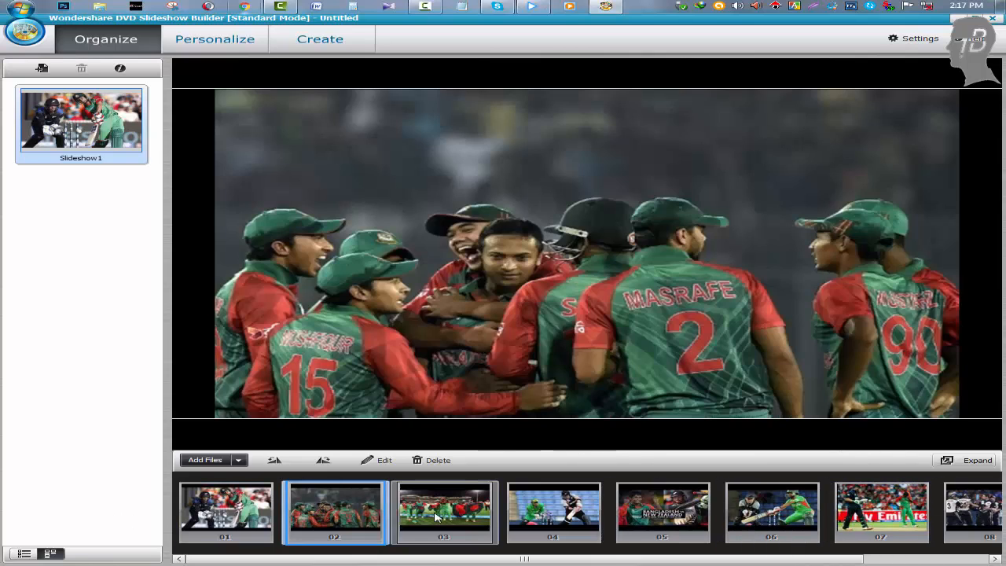
left_click(444, 514)
left_click(542, 514)
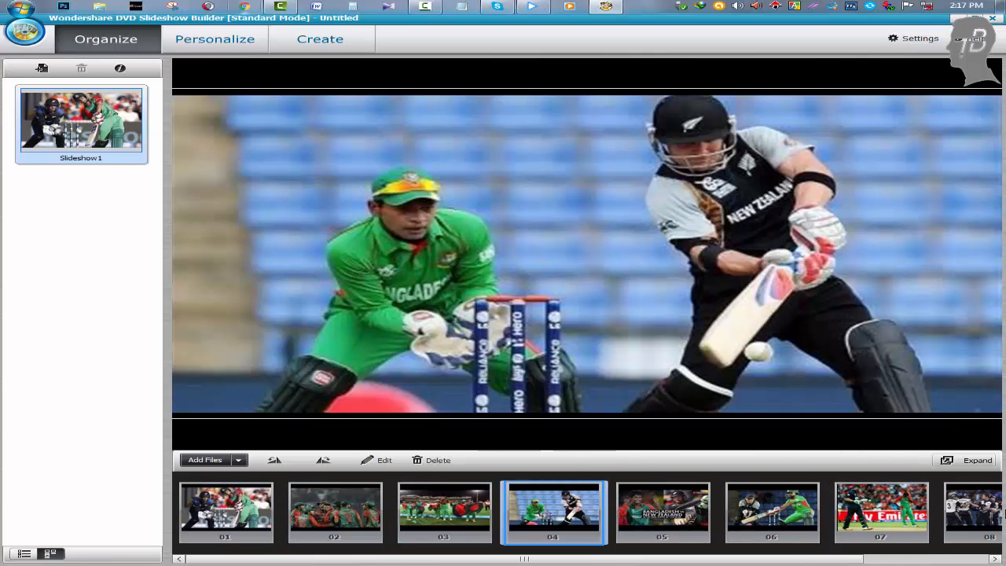
left_click(982, 512)
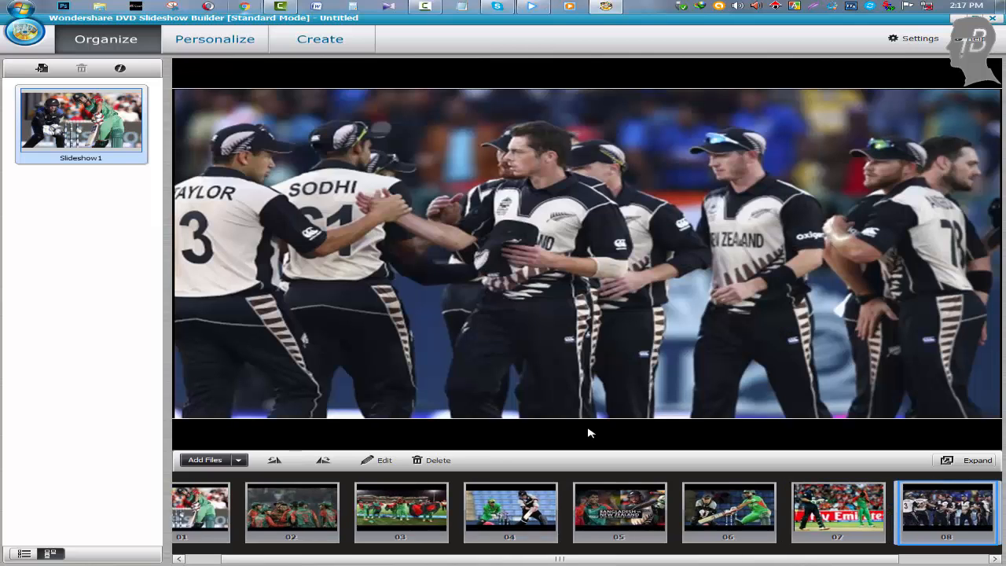
left_click_drag(929, 512, 198, 505)
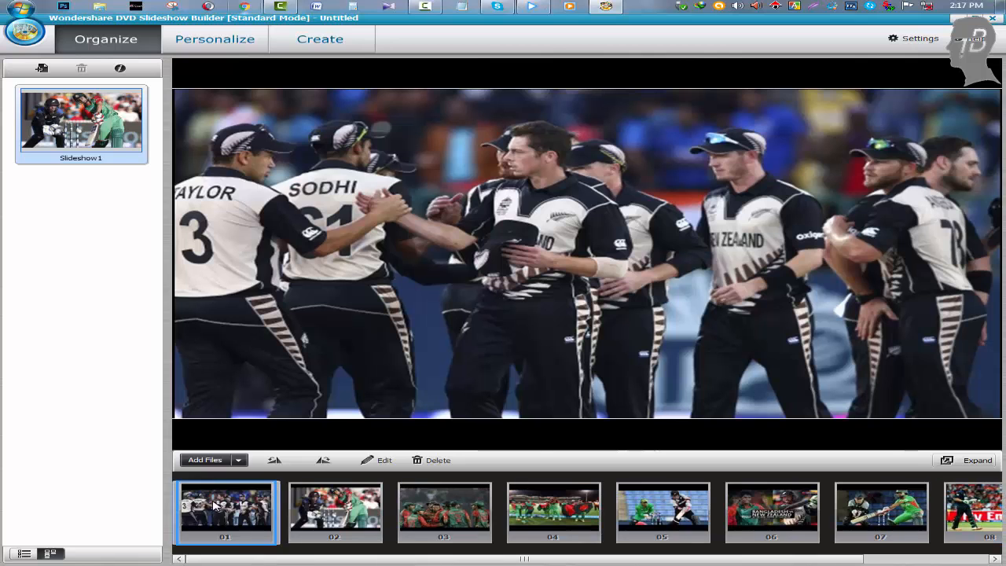
Preview the reordered slideshow photos one by one from the first to the eighth
left_click(363, 505)
left_click(429, 508)
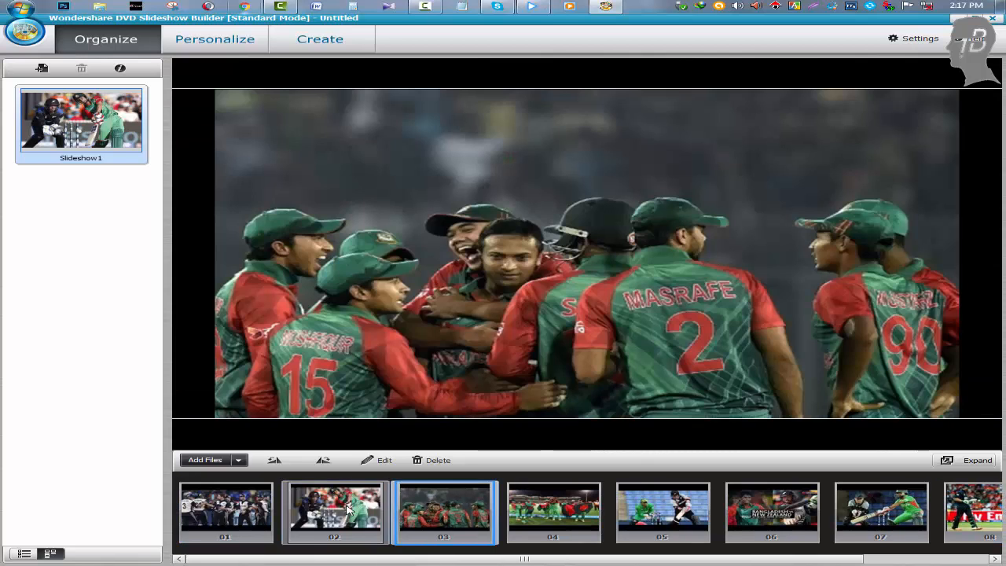
left_click(347, 508)
left_click(246, 509)
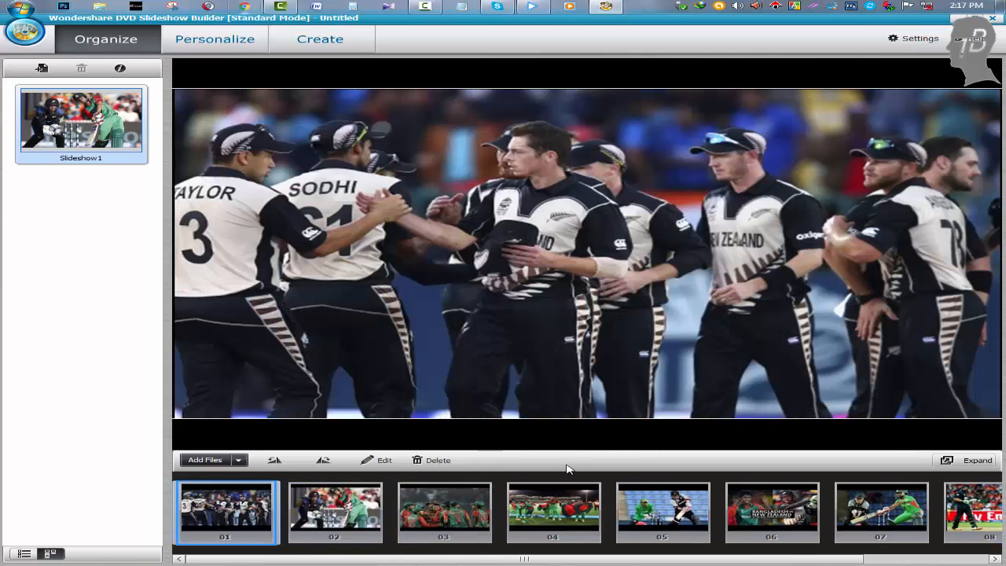
left_click(368, 511)
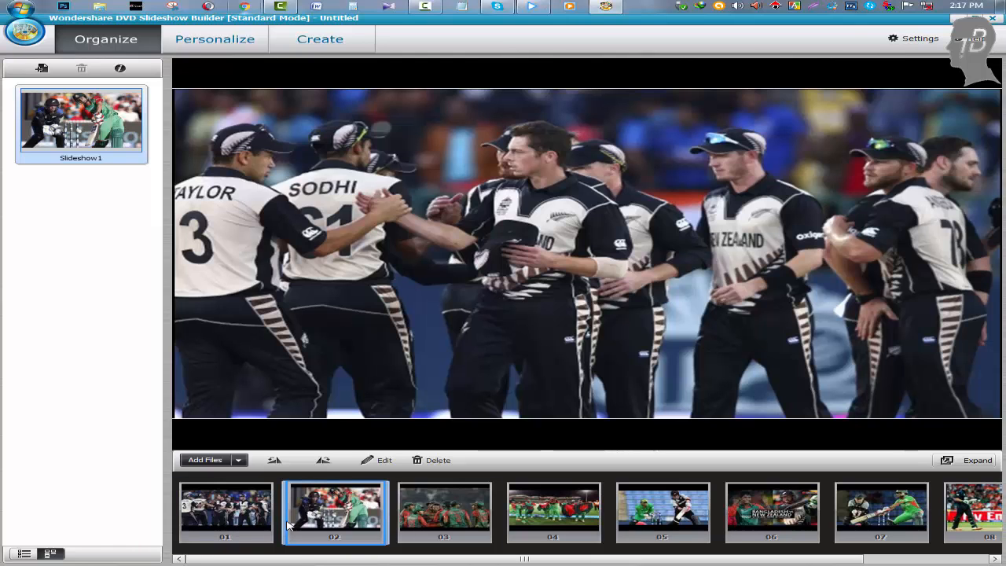
left_click(416, 527)
left_click(527, 522)
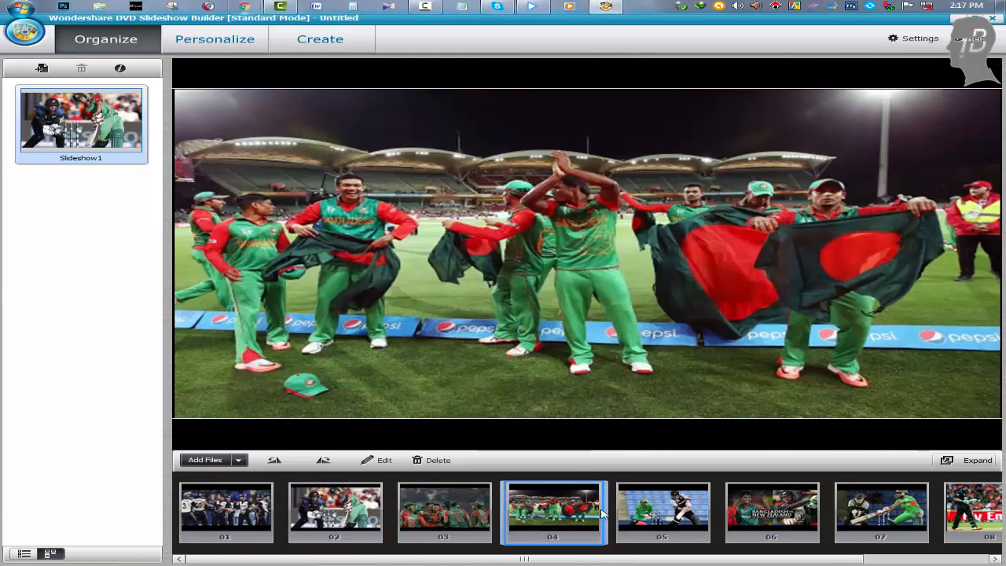
left_click(640, 513)
left_click(786, 515)
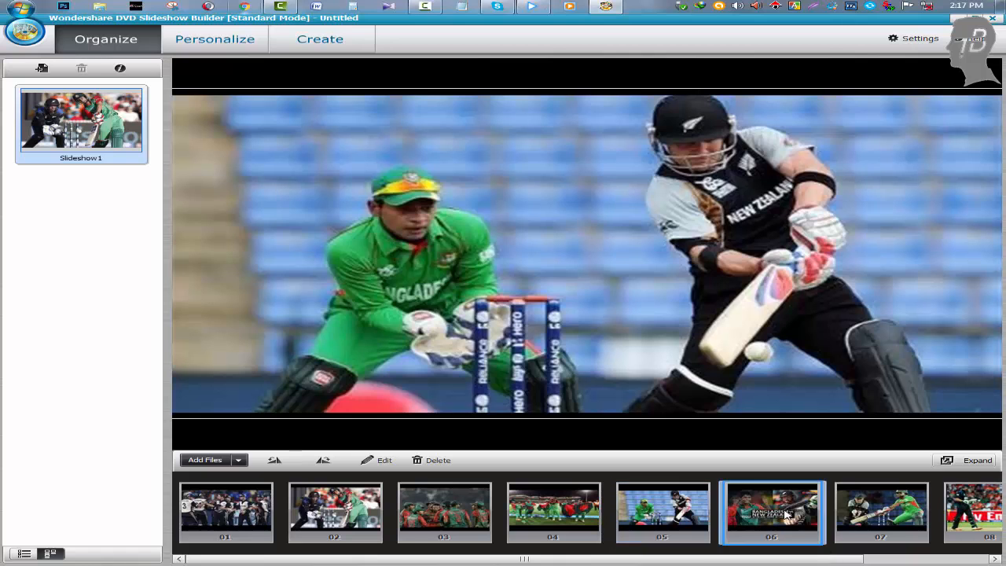
left_click(913, 509)
left_click(970, 509)
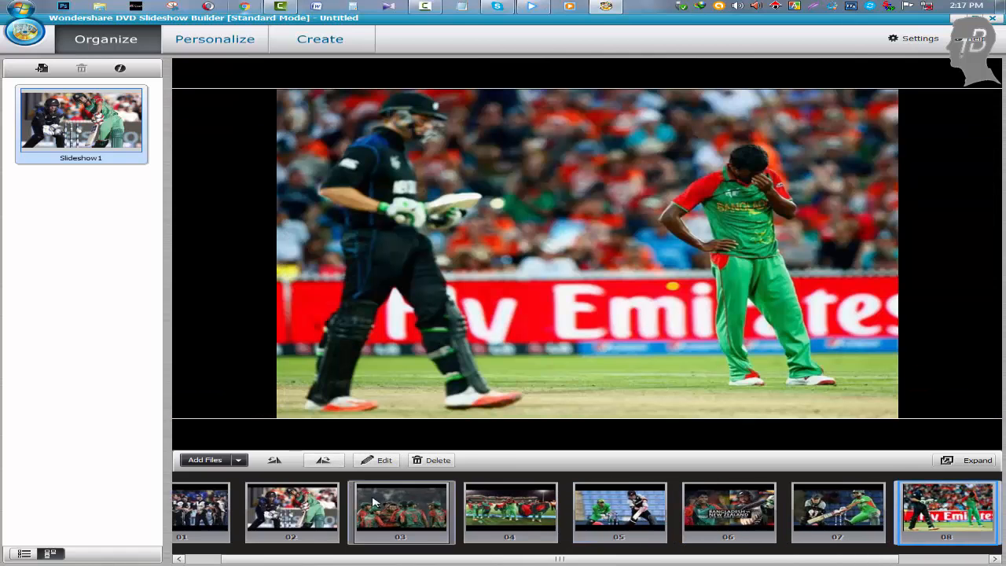
left_click(212, 509)
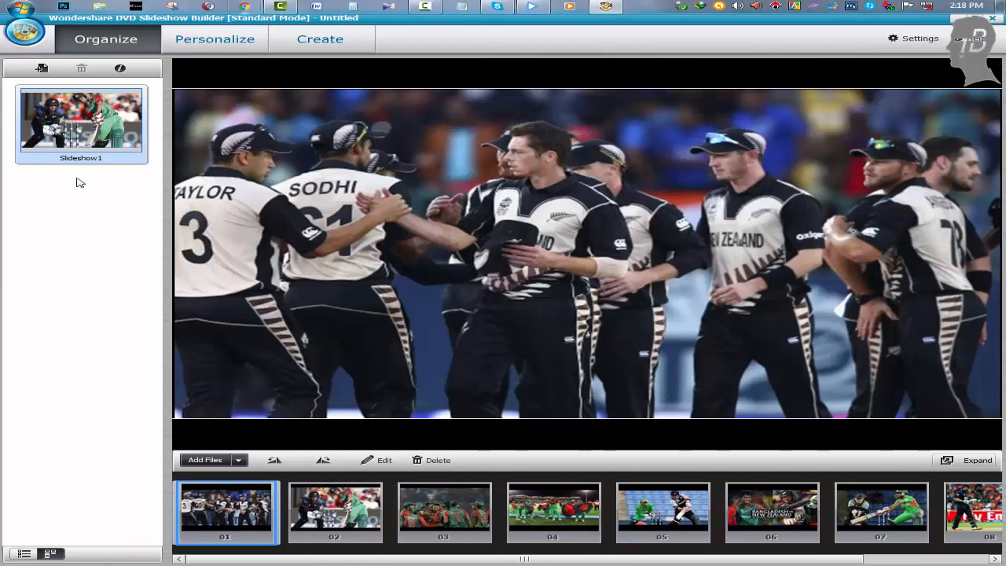
Go to the Personalize stage and browse the Theme, Collage, Movie and Love slideshow styles
left_click(217, 41)
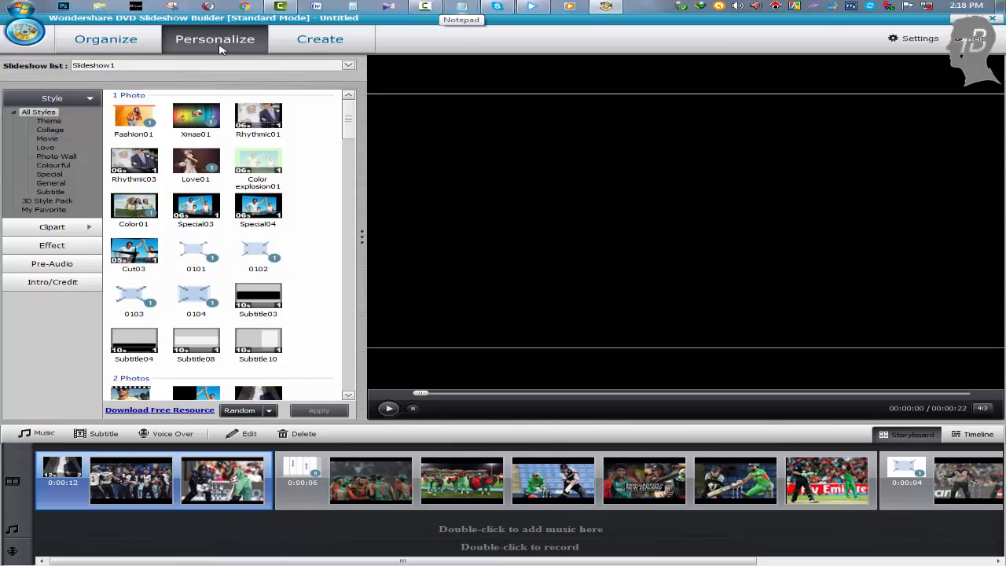
left_click(49, 121)
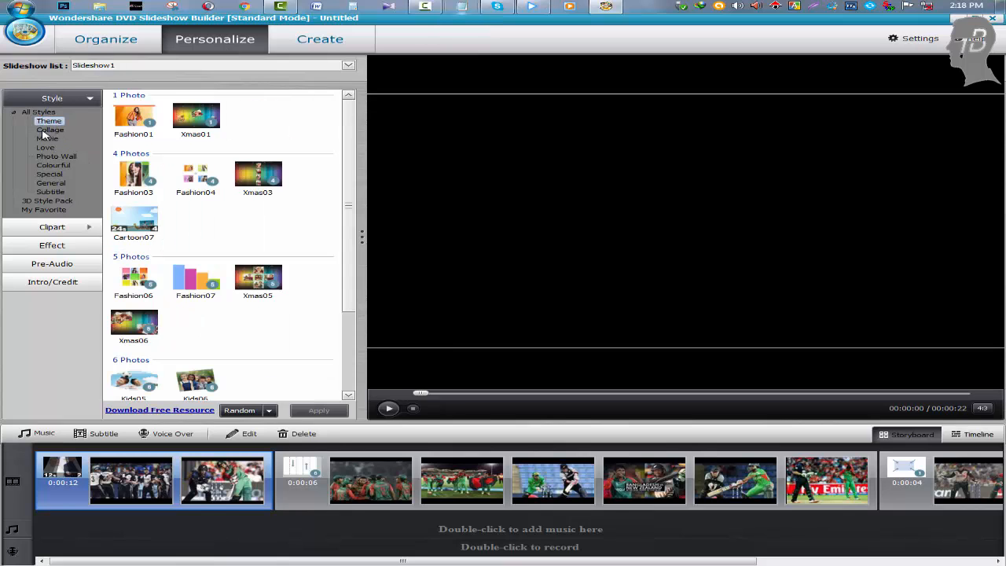
left_click(45, 131)
left_click(52, 140)
left_click(49, 148)
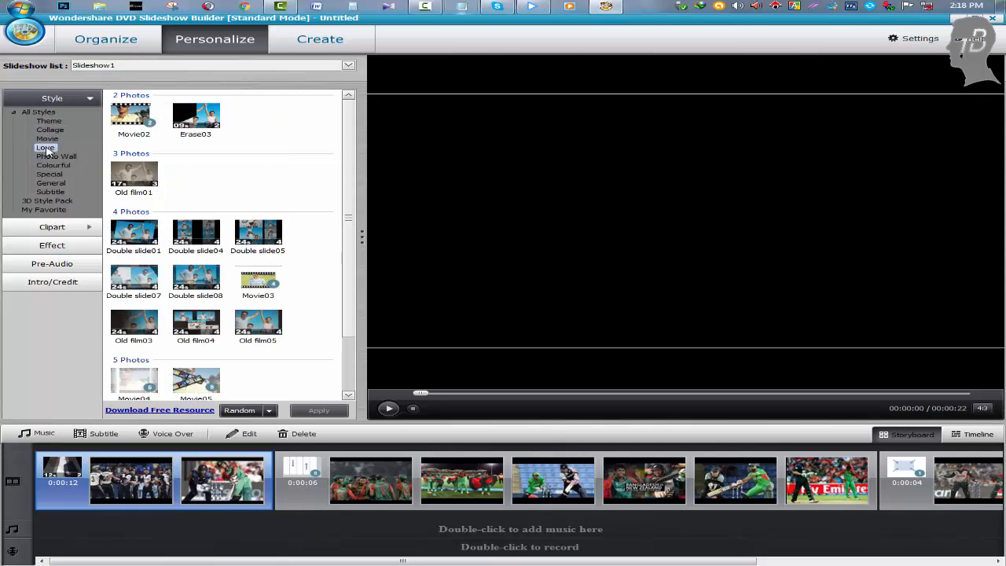
left_click(51, 138)
left_click(51, 113)
left_click(52, 121)
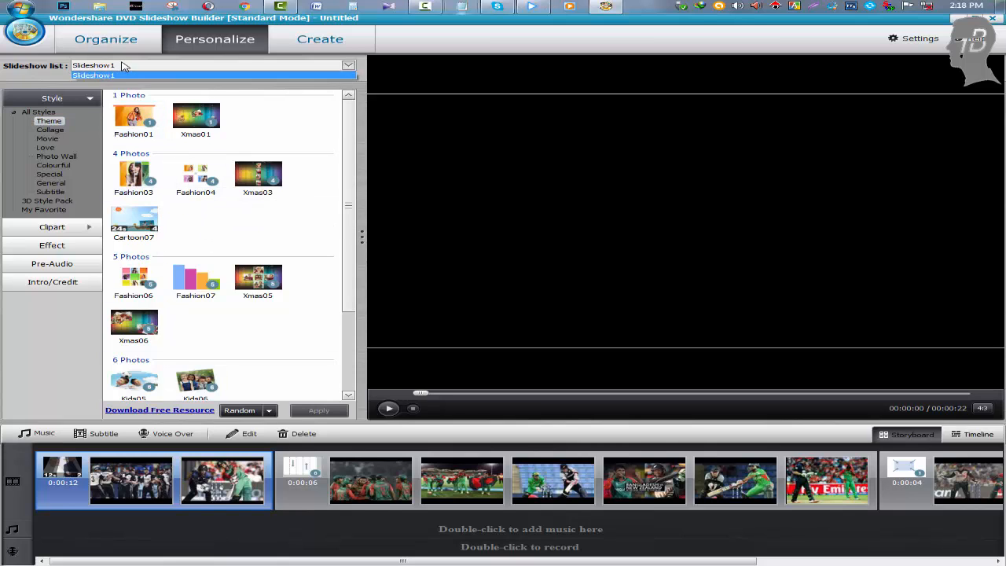
Apply the four-photo Movie style Double slide07 to the first group of photos in the storyboard
left_click(55, 139)
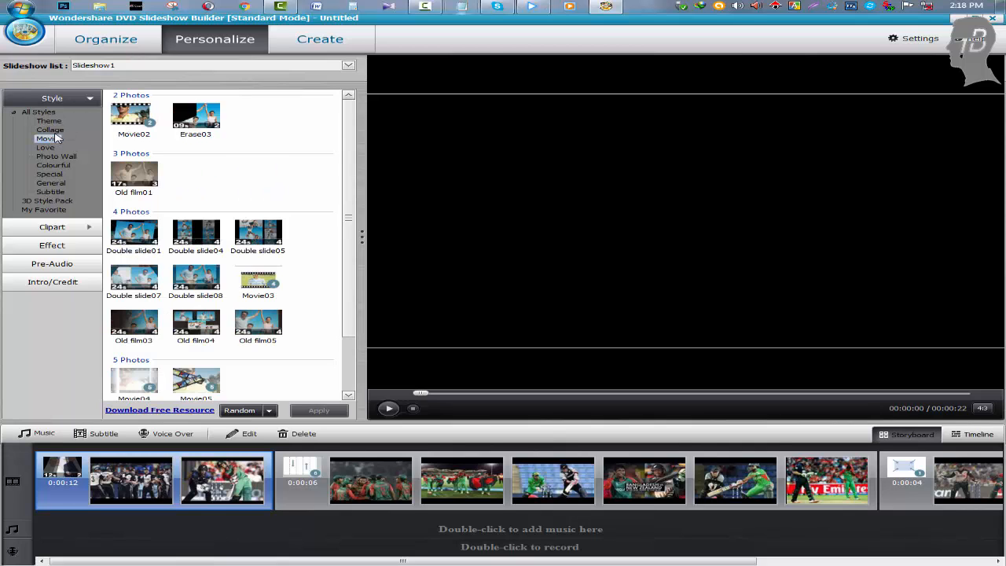
left_click(50, 130)
left_click(52, 139)
double_click(140, 280)
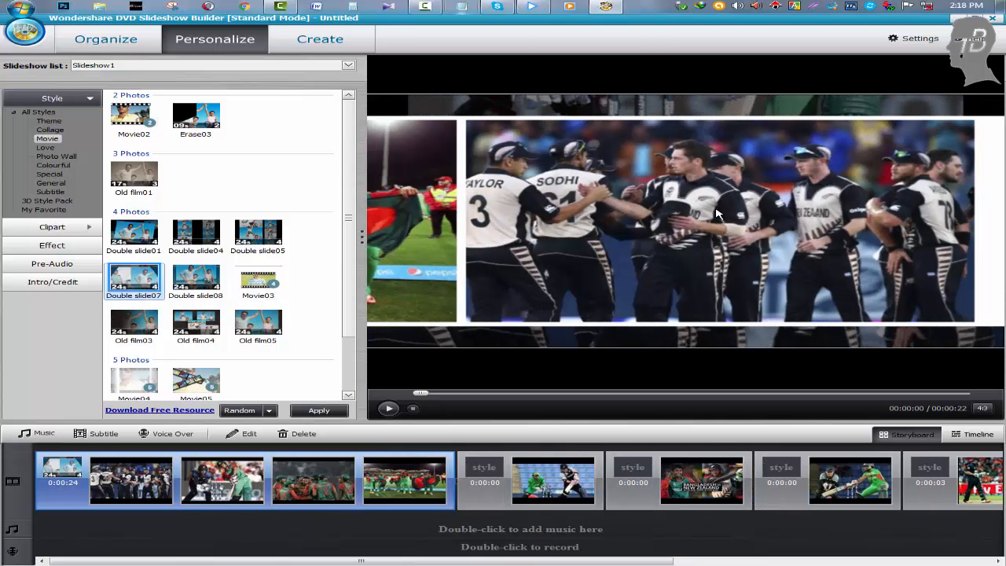
Try the Double slide08 style on the first photo group and preview the eight-photo style Double slide19
left_click(196, 280)
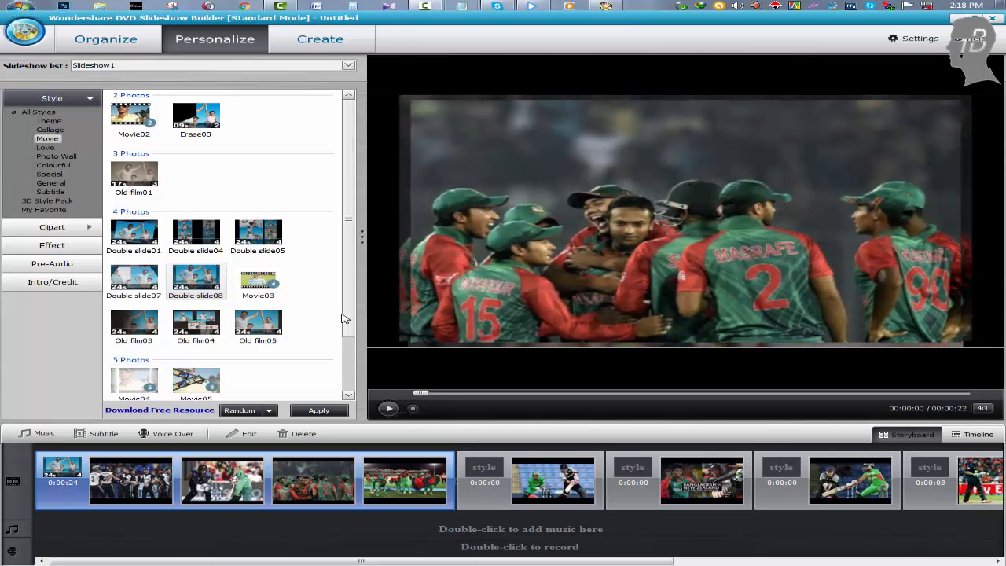
scroll(351, 353, "down", 1)
scroll(351, 358, "down", 1)
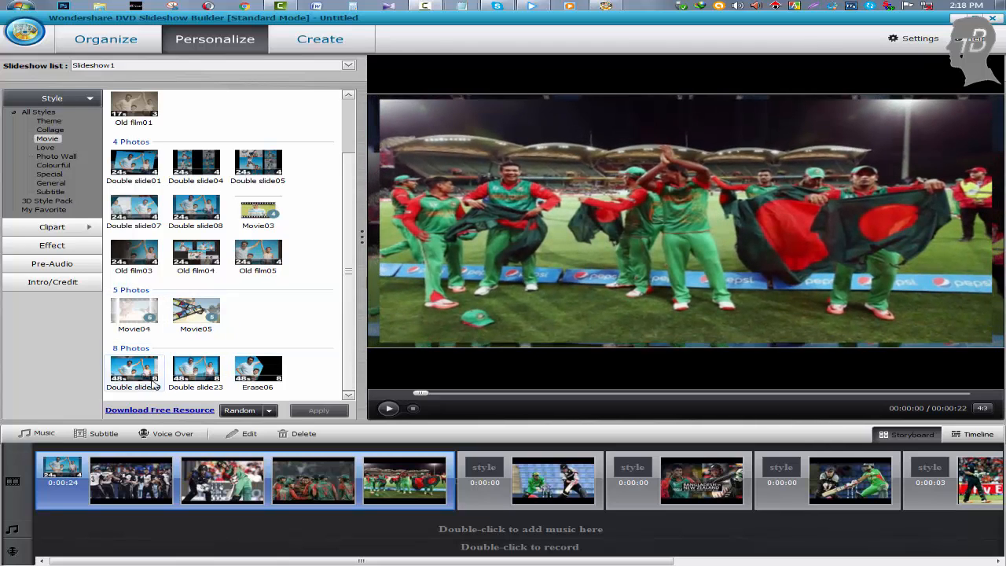
left_click(153, 381)
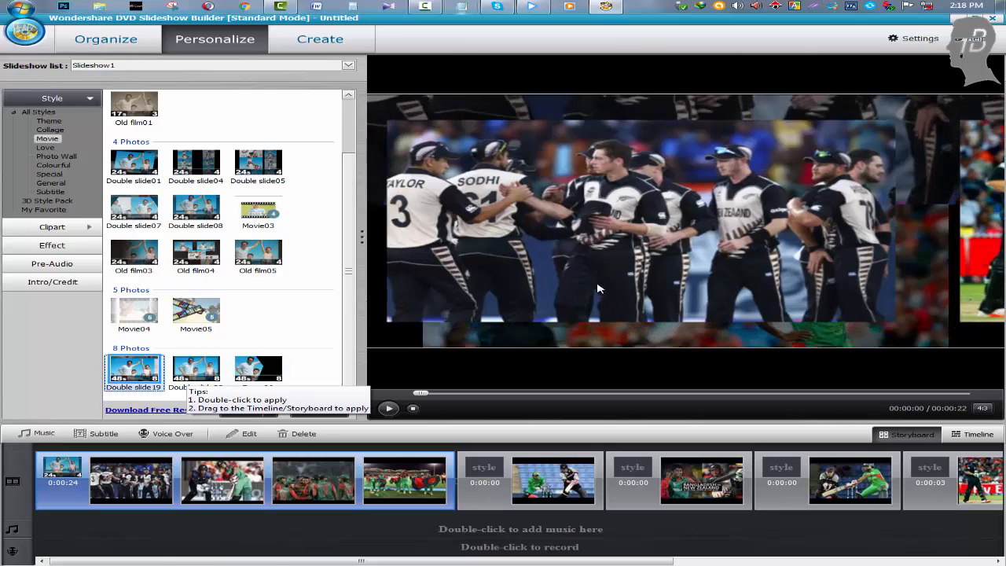
Set the first photo group's style back to Double slide07
double_click(146, 214)
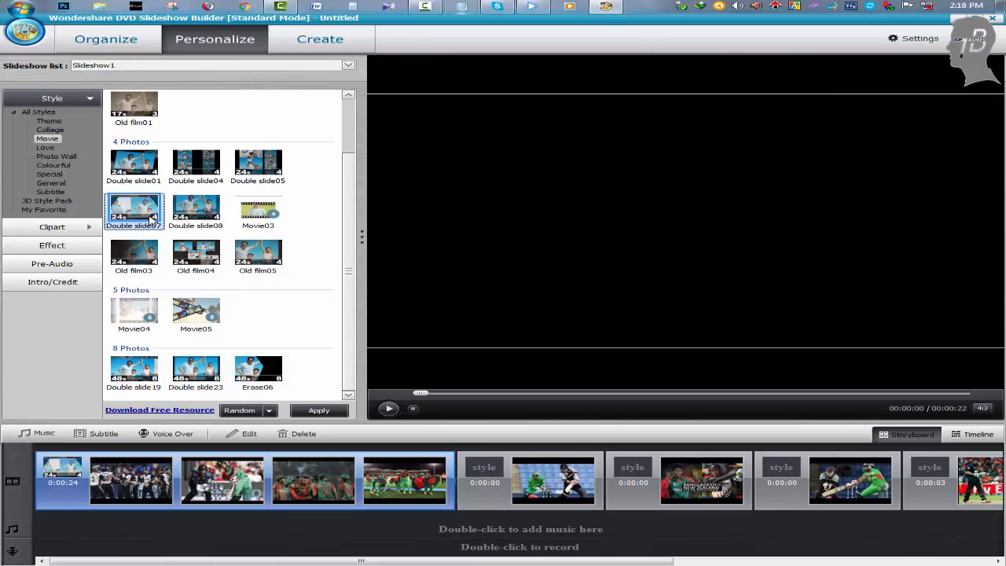
right_click(157, 212)
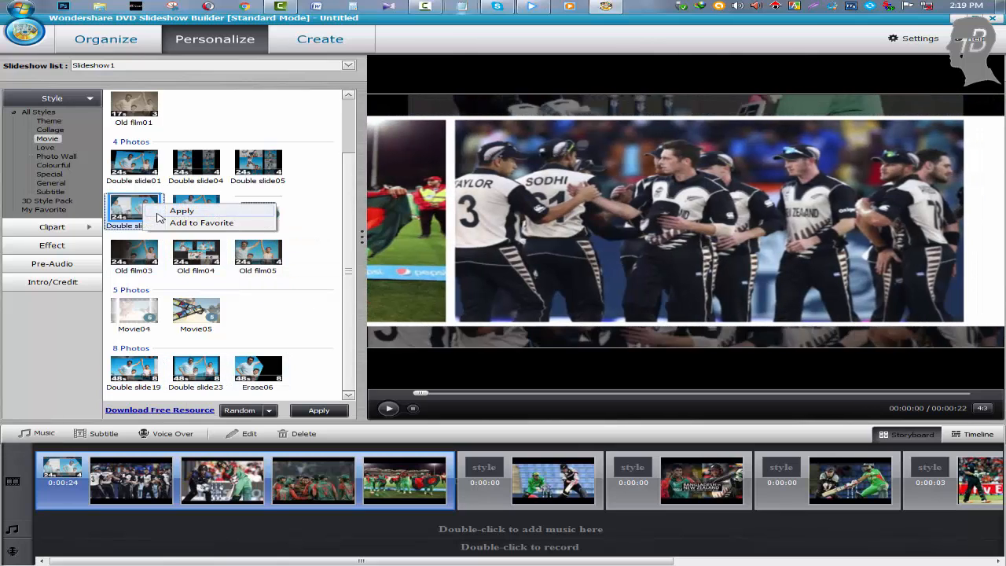
left_click(182, 211)
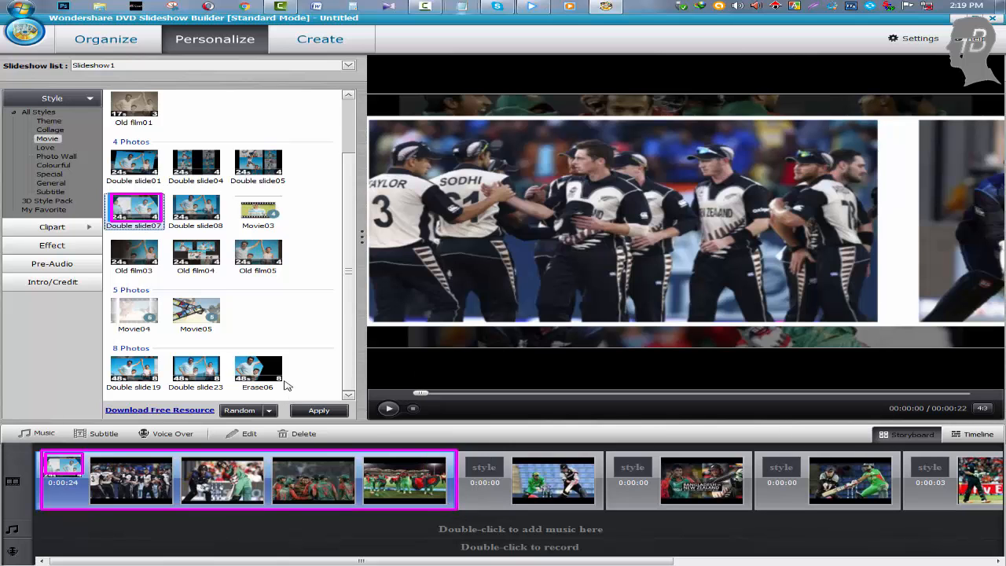
left_click(494, 472)
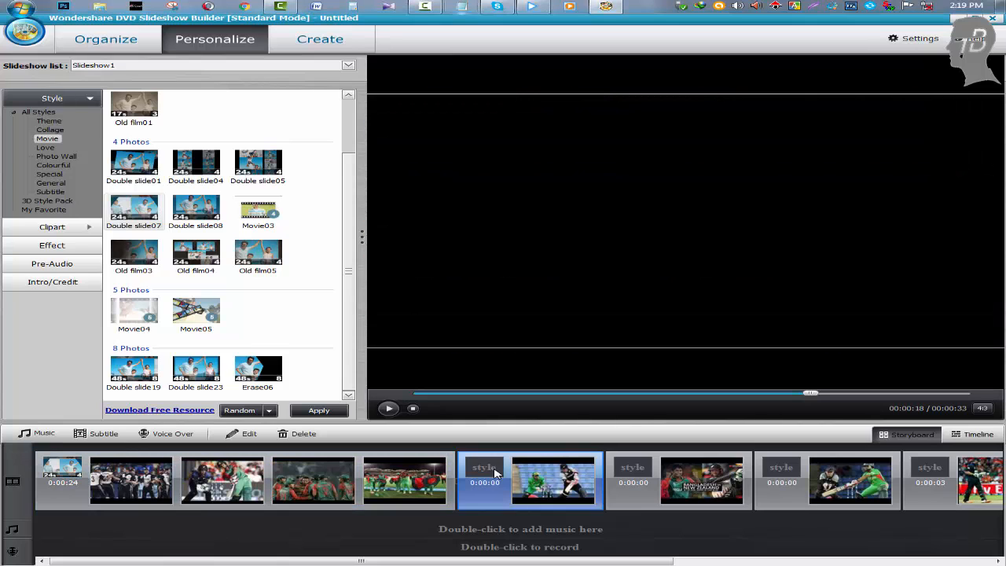
double_click(494, 472)
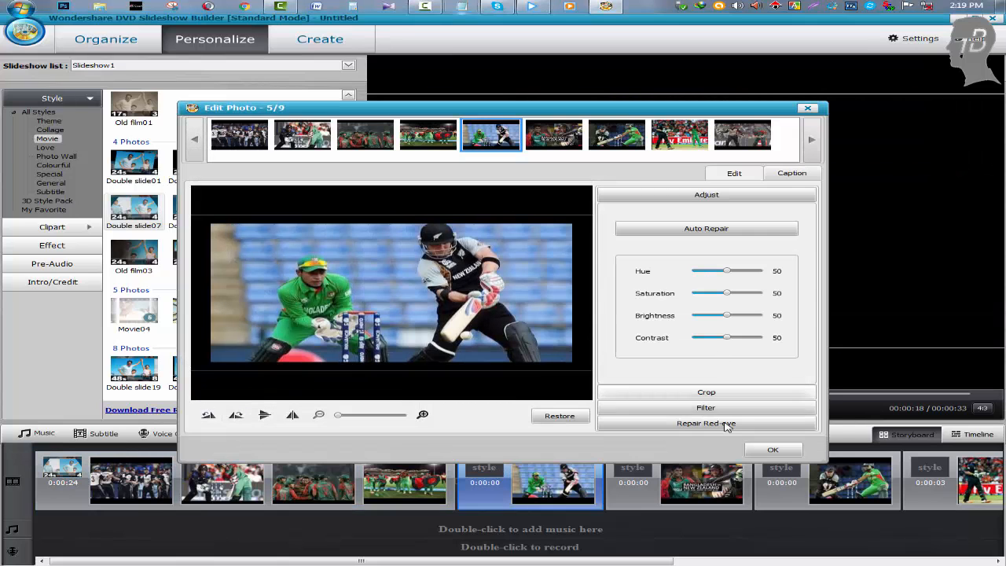
left_click(773, 450)
Open the fifth photo in the photo editor, try stronger saturation values and accept a saturation of 48
left_click(512, 489)
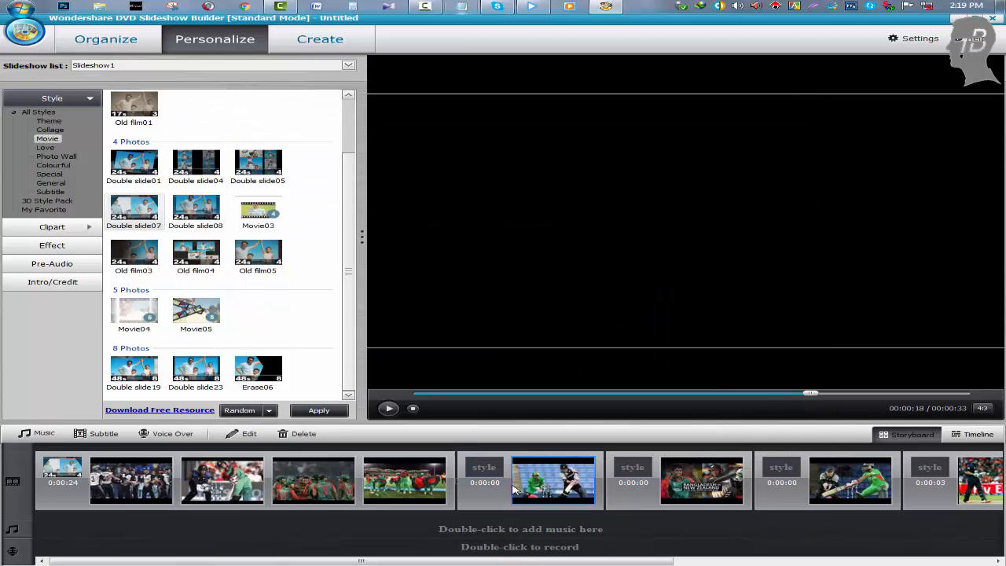
double_click(512, 489)
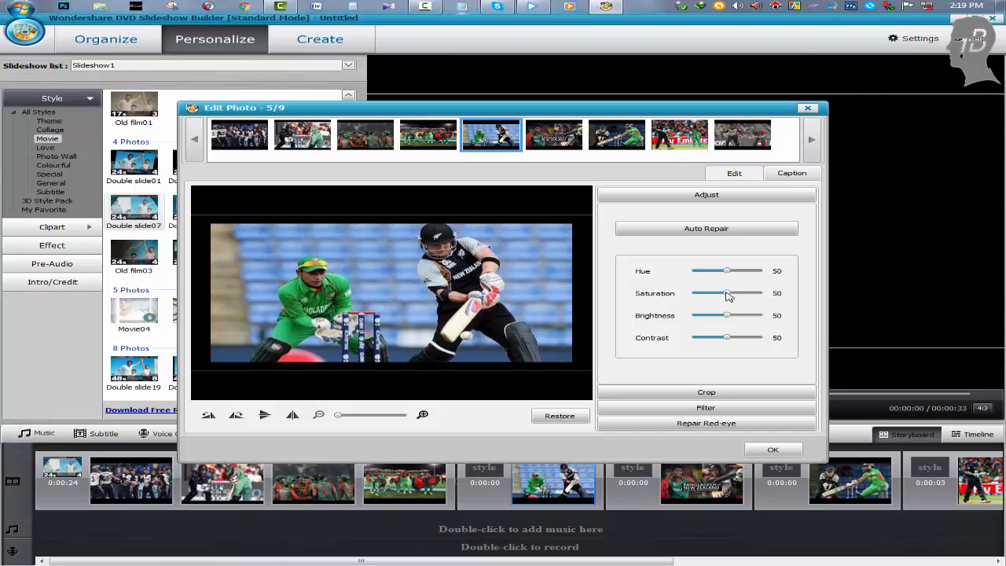
mouse_move(724, 293)
left_mouse_down()
mouse_move(758, 293)
mouse_move(736, 296)
left_mouse_up()
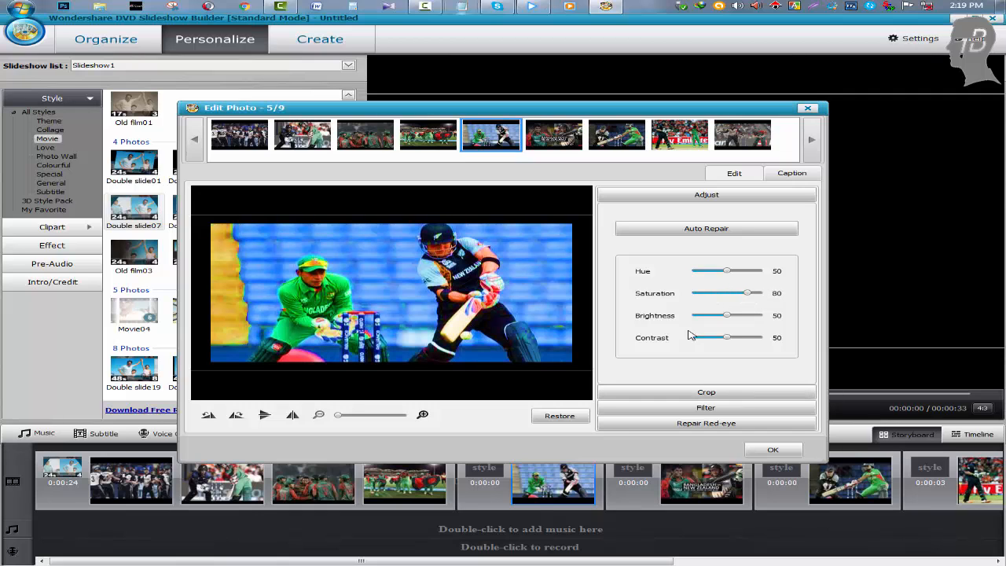
left_click_drag(747, 293, 732, 293)
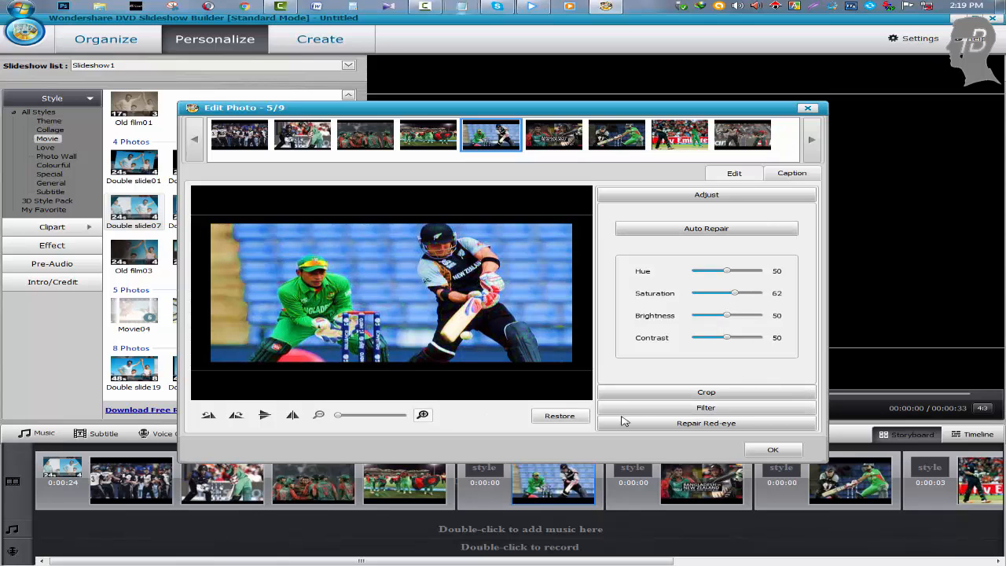
left_click_drag(727, 292, 726, 292)
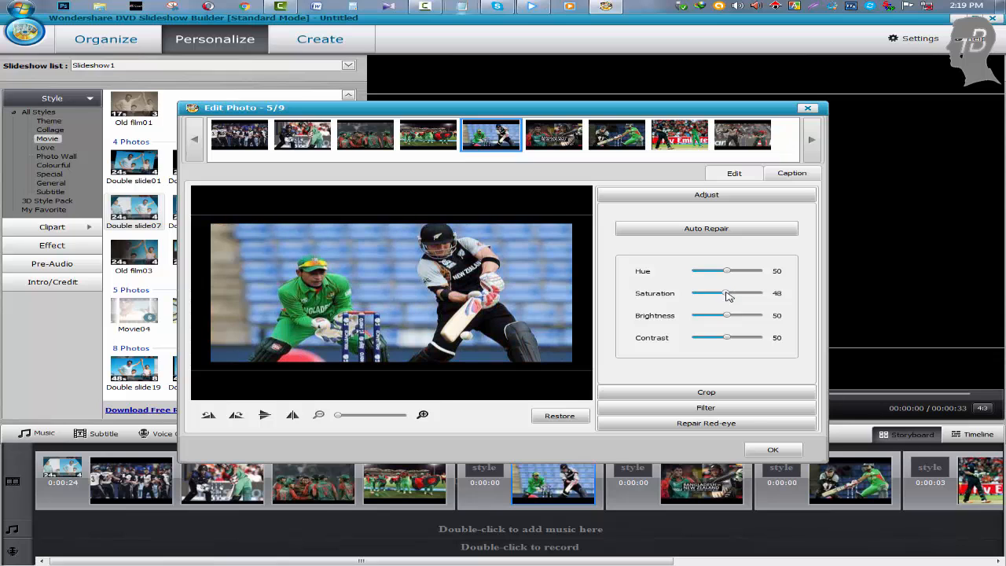
left_click(772, 450)
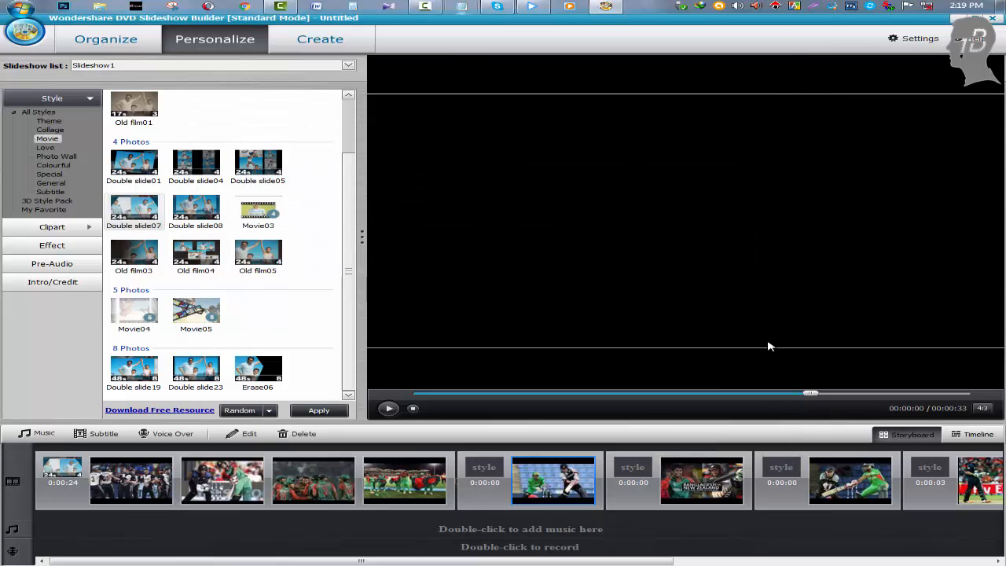
Preview the five-photo style Movie05 and try the four-photo style Double slide05 on the photos starting with the fifth
left_click(501, 470)
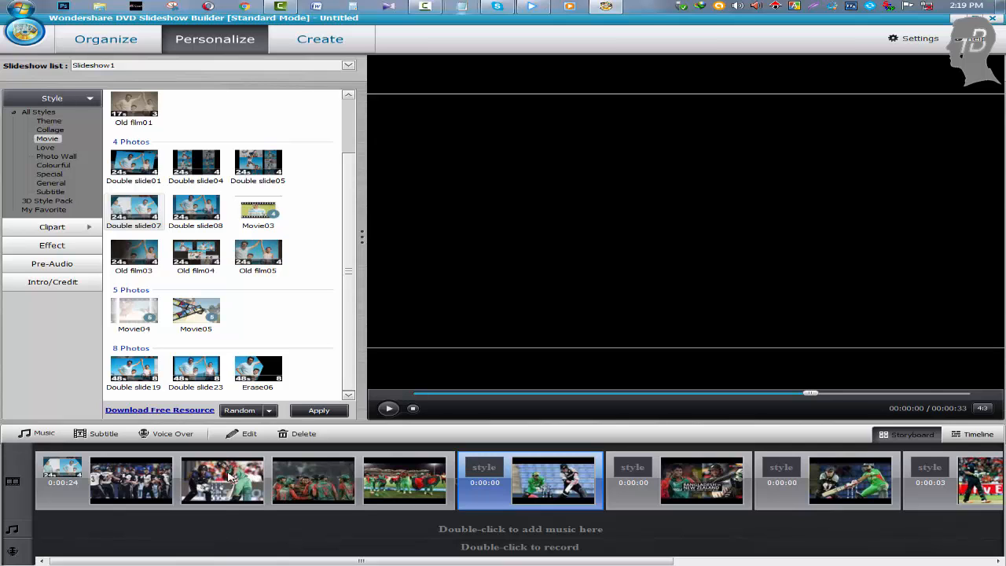
left_click(203, 309)
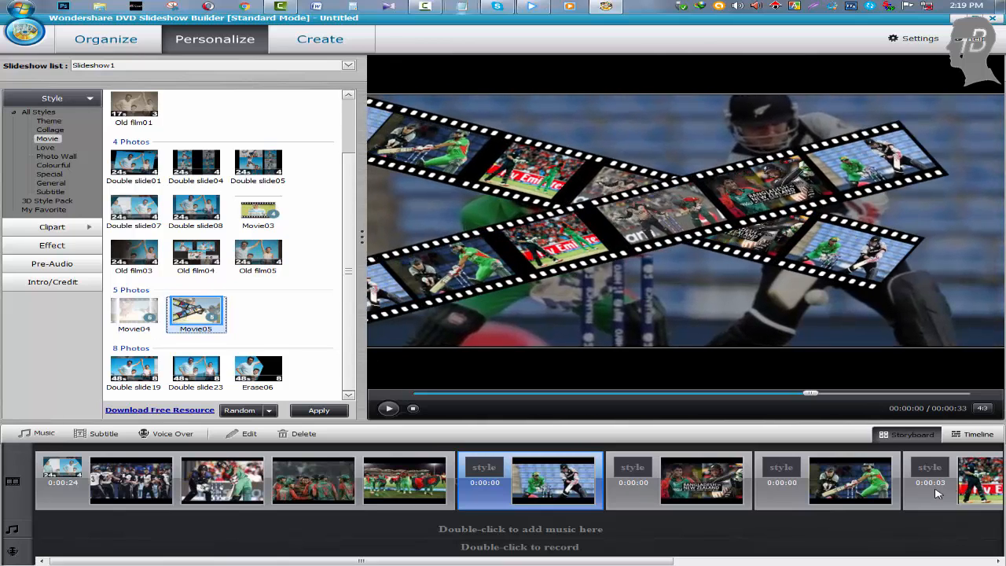
left_click(233, 172)
double_click(233, 172)
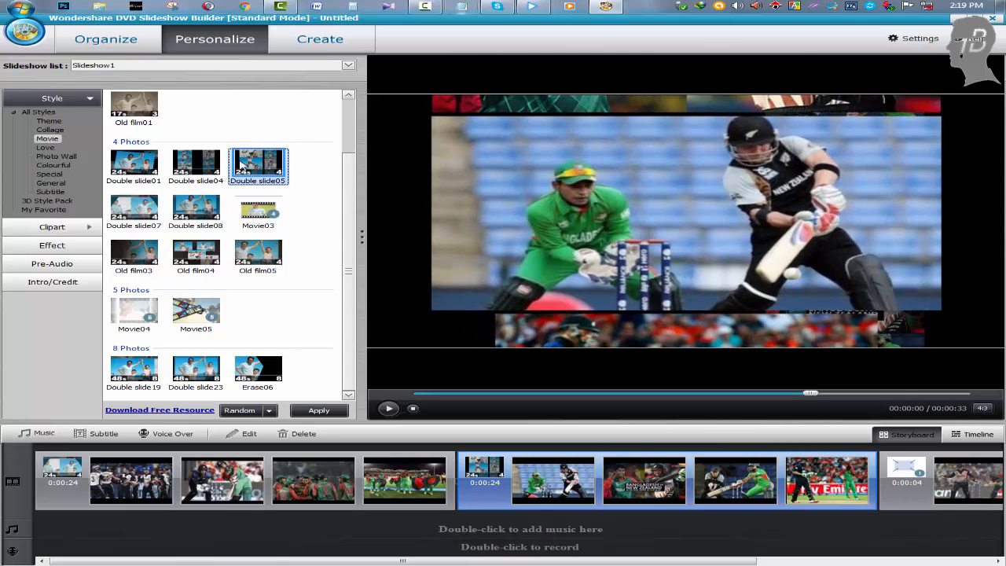
right_click(239, 165)
left_click(271, 163)
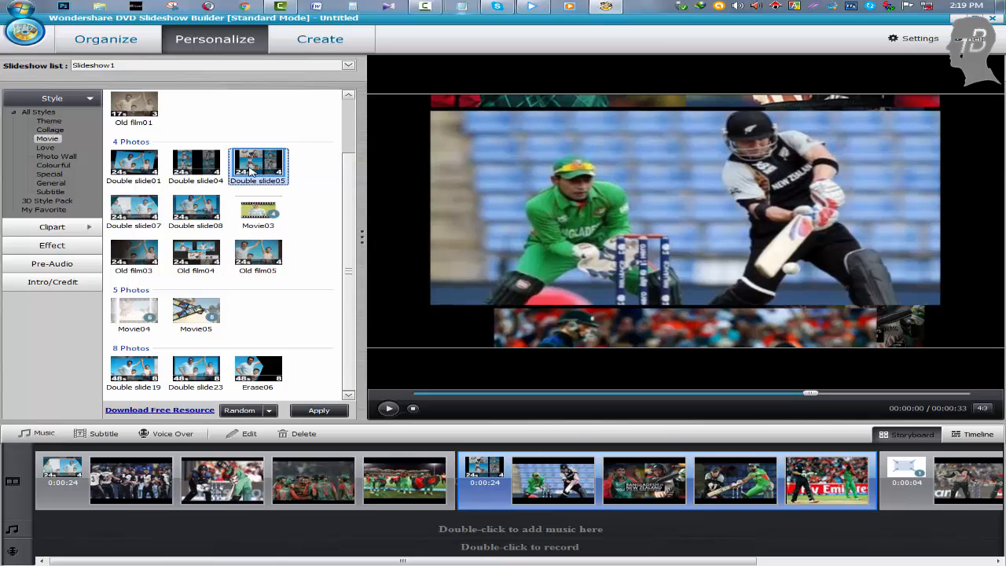
left_click(929, 469)
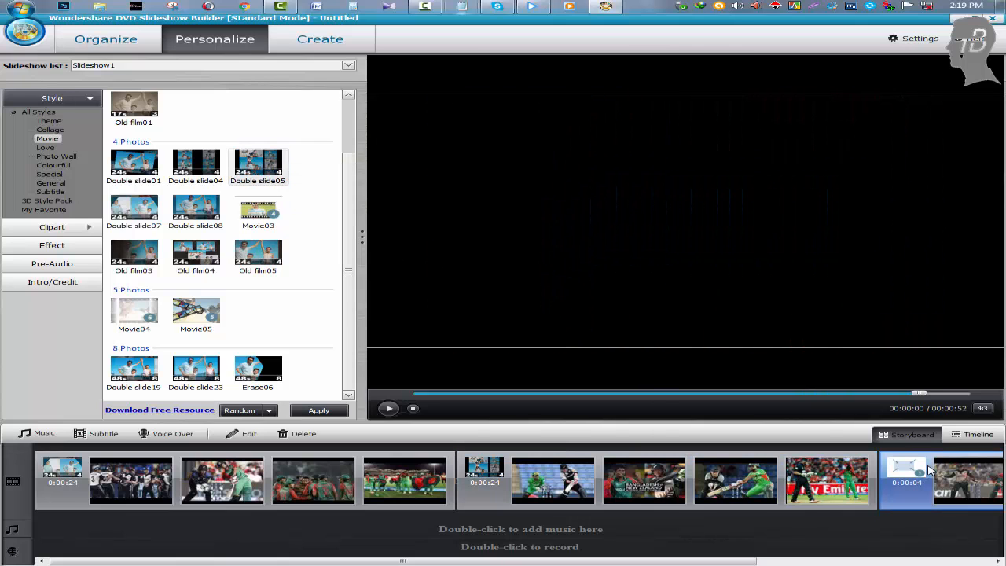
Apply the five-photo Movie style Movie05 to the second photo group, covering the last five photos
left_click(477, 466)
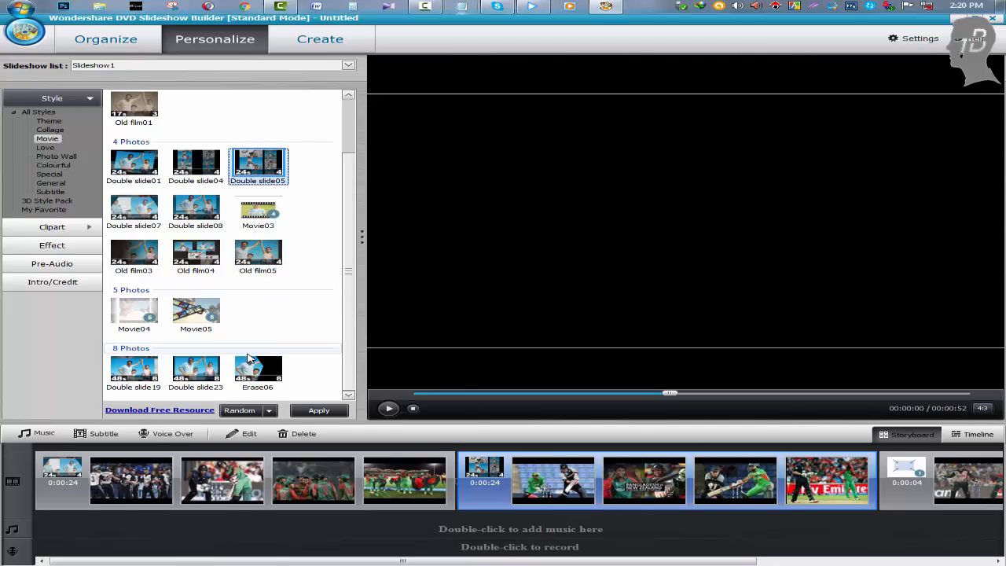
left_click(201, 308)
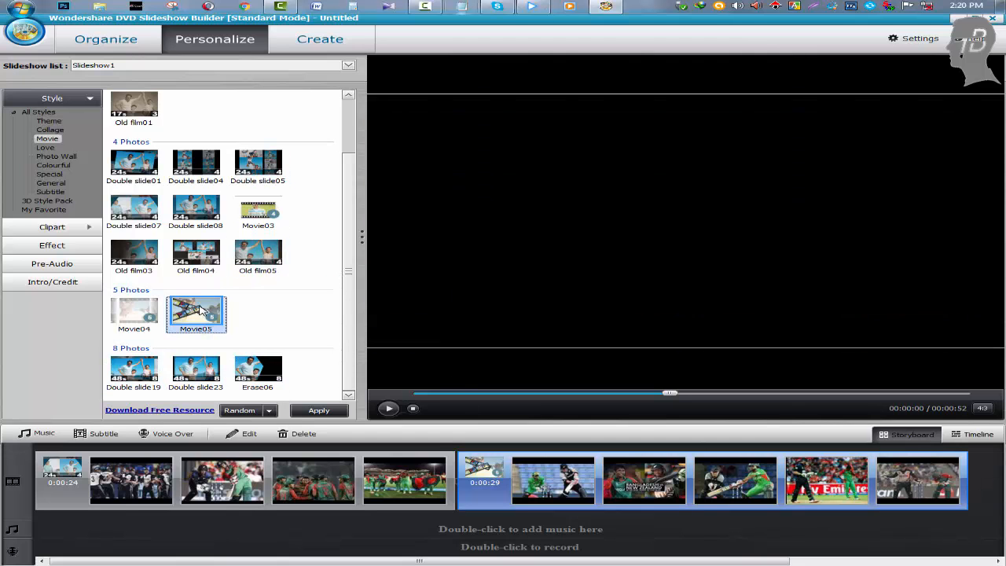
right_click(201, 303)
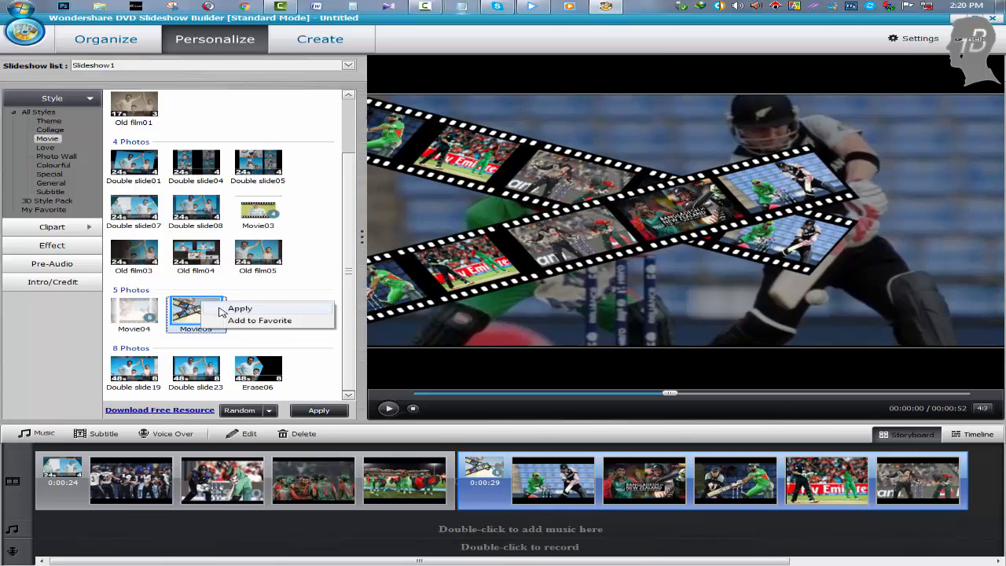
left_click(220, 308)
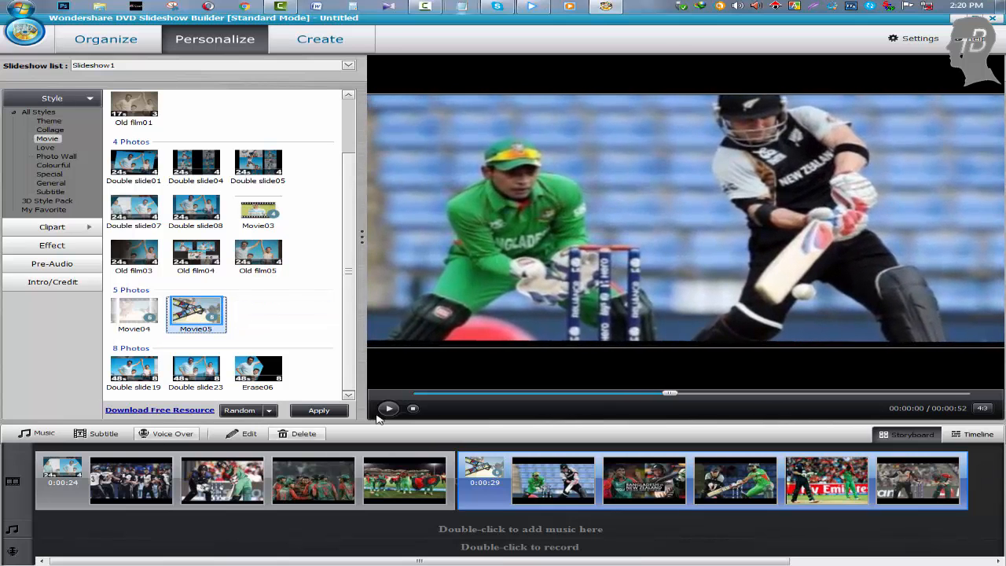
Play the slideshow preview from the beginning and skip ahead to check the second photo group's style
left_click(415, 395)
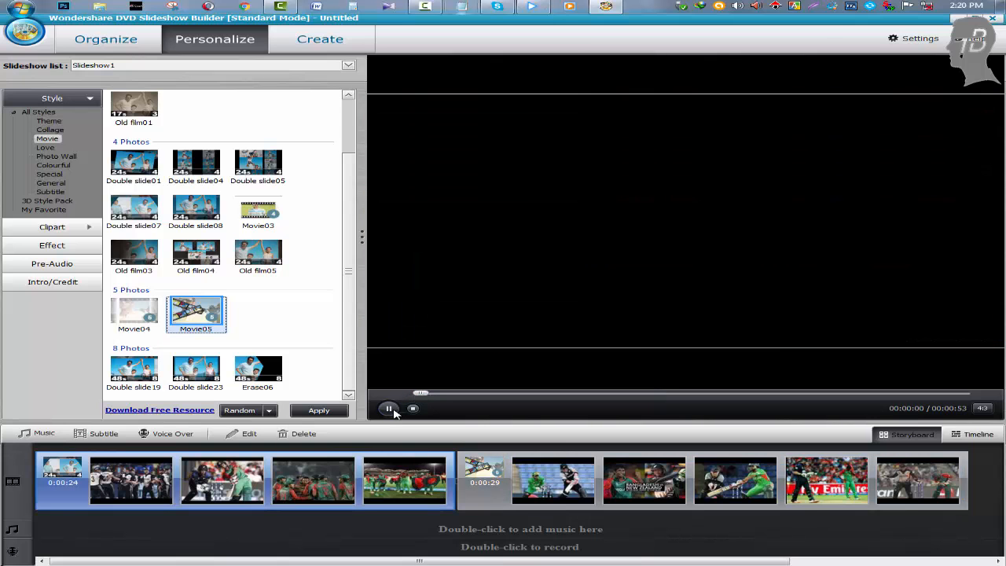
left_click(389, 408)
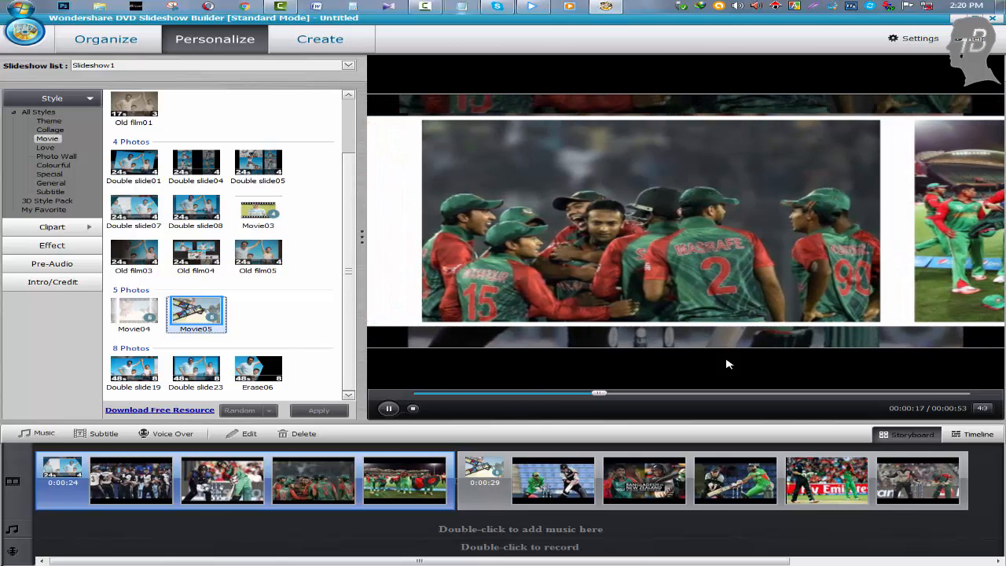
left_click(700, 395)
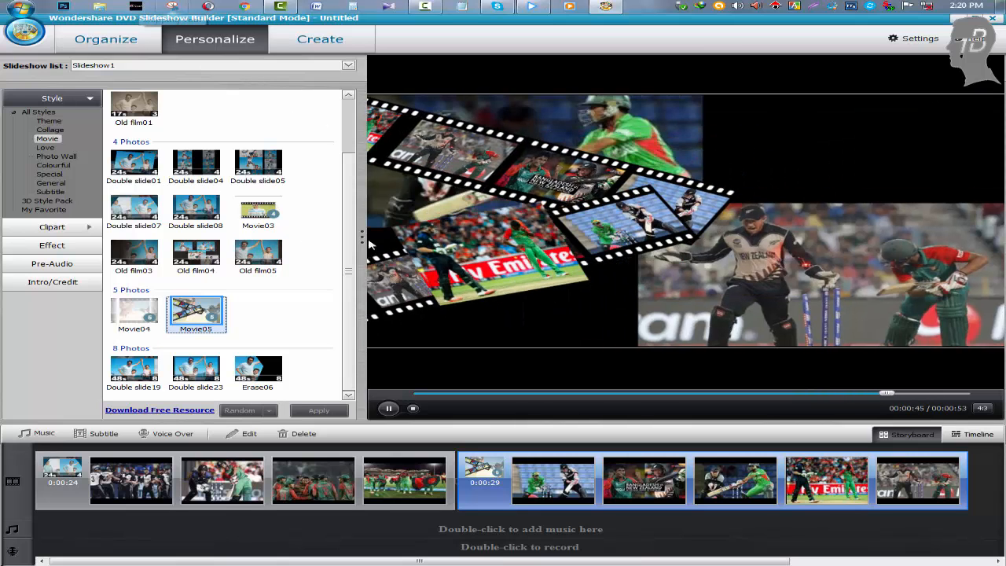
Add the Chicken animal clipart near the slideshow's end and move it slightly up, between the wicketkeeper and the batsman
left_click(50, 228)
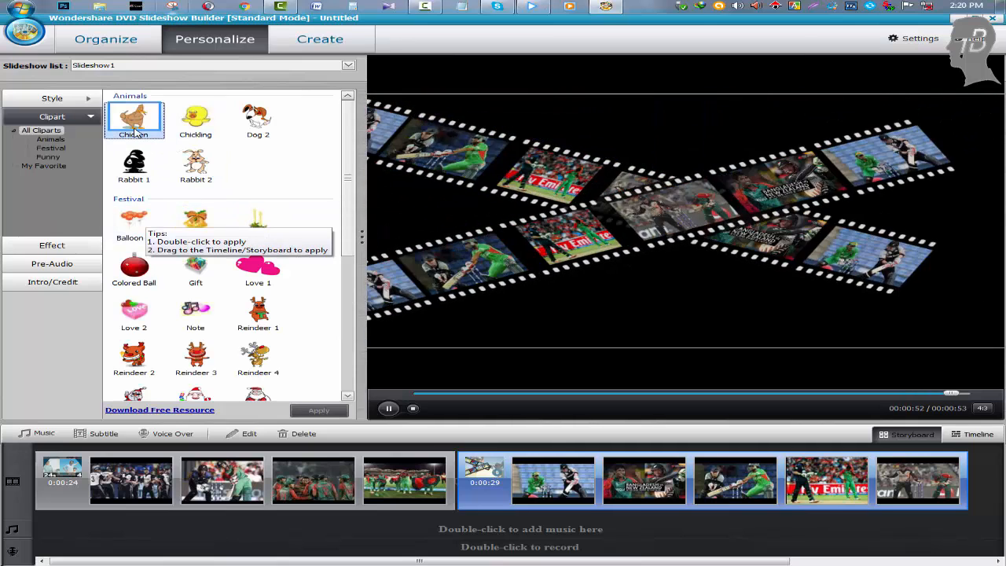
double_click(134, 120)
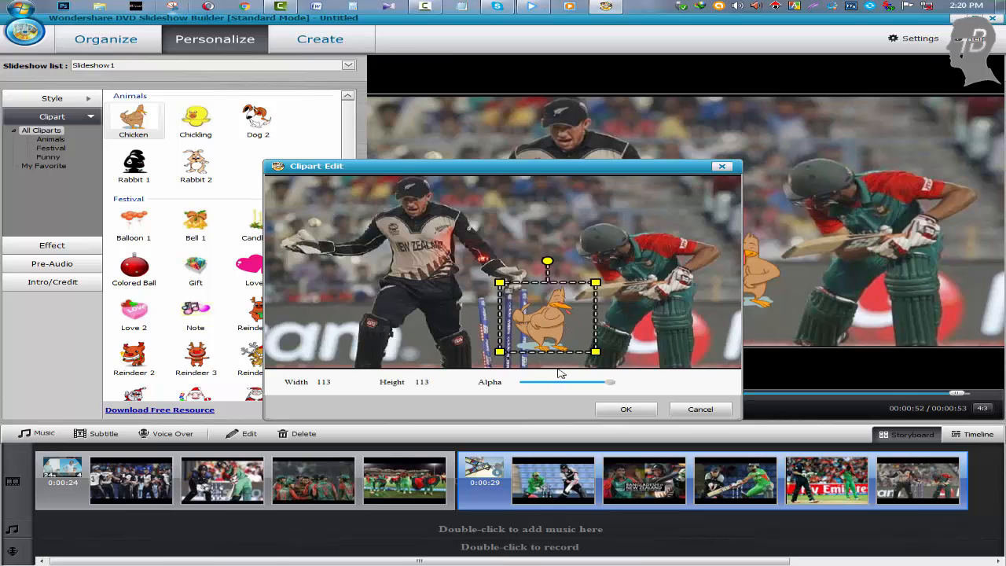
left_click_drag(550, 326, 557, 281)
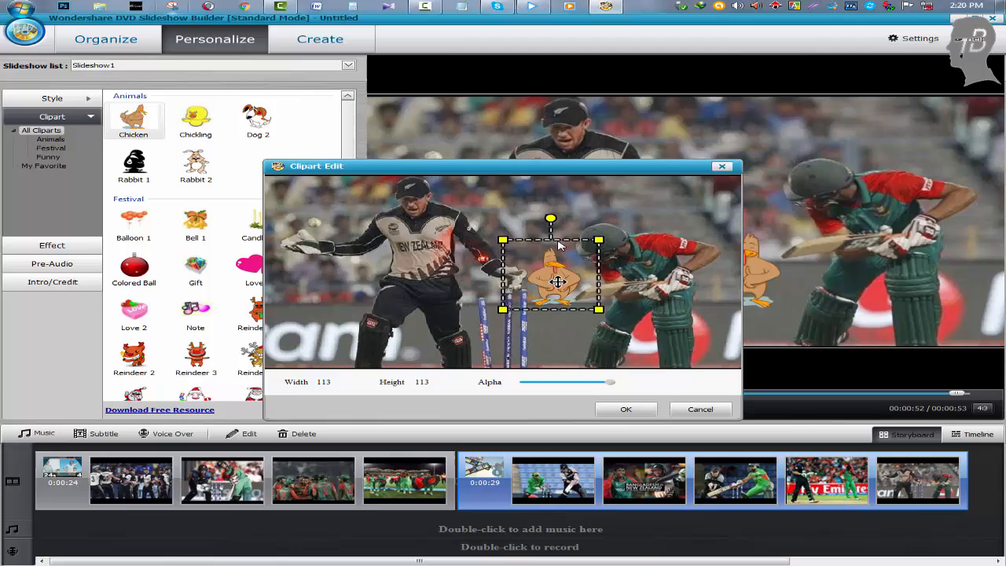
left_click(626, 409)
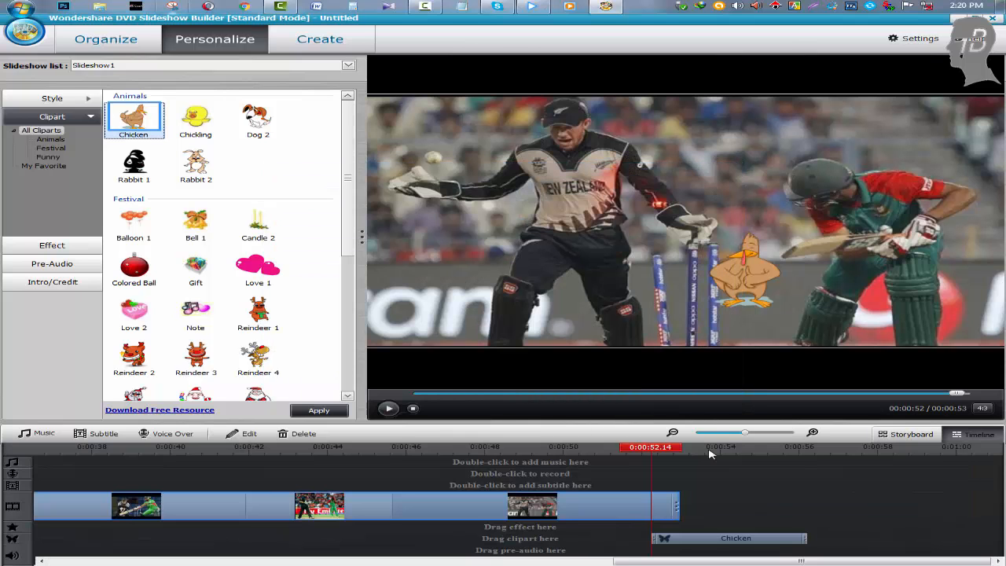
Move the chicken clipart clip earlier on the timeline, so it starts at about 0:00:40
left_click(672, 434)
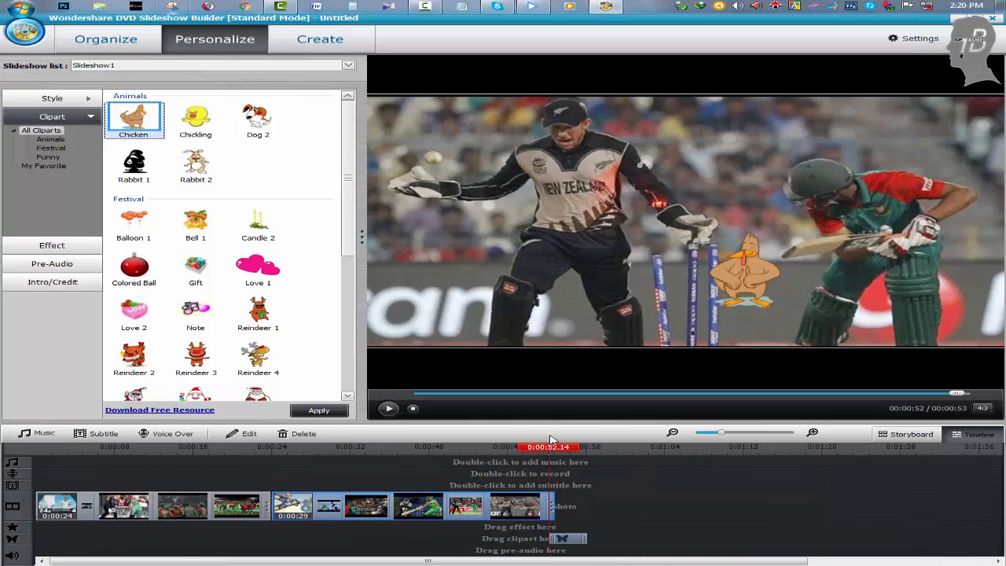
left_click_drag(551, 445, 470, 451)
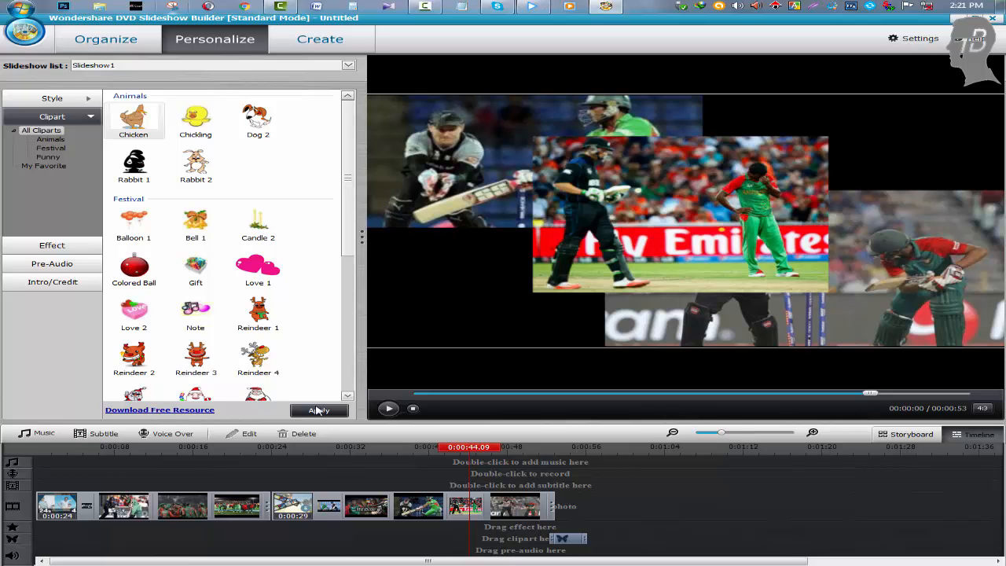
left_click(390, 407)
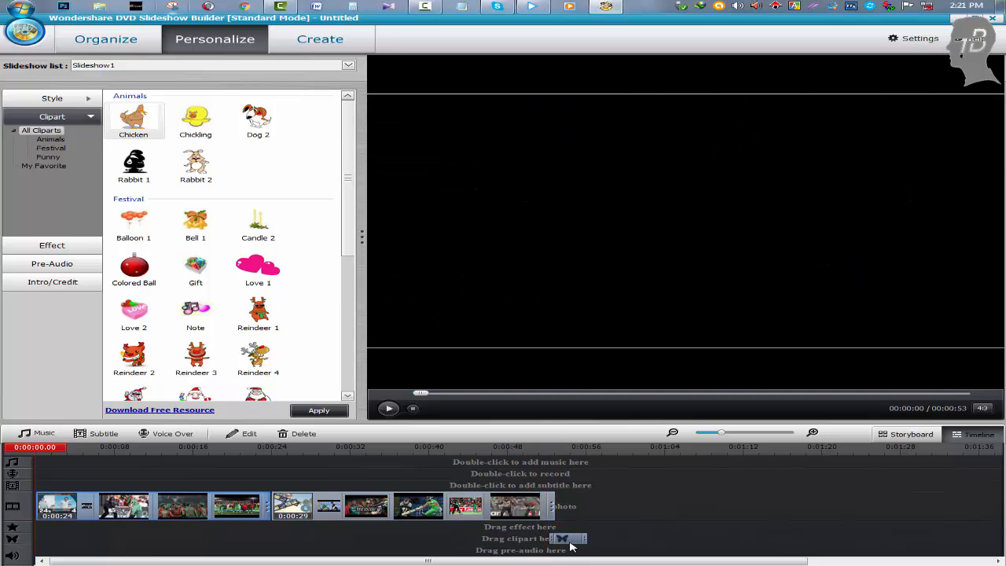
left_click_drag(545, 548, 460, 556)
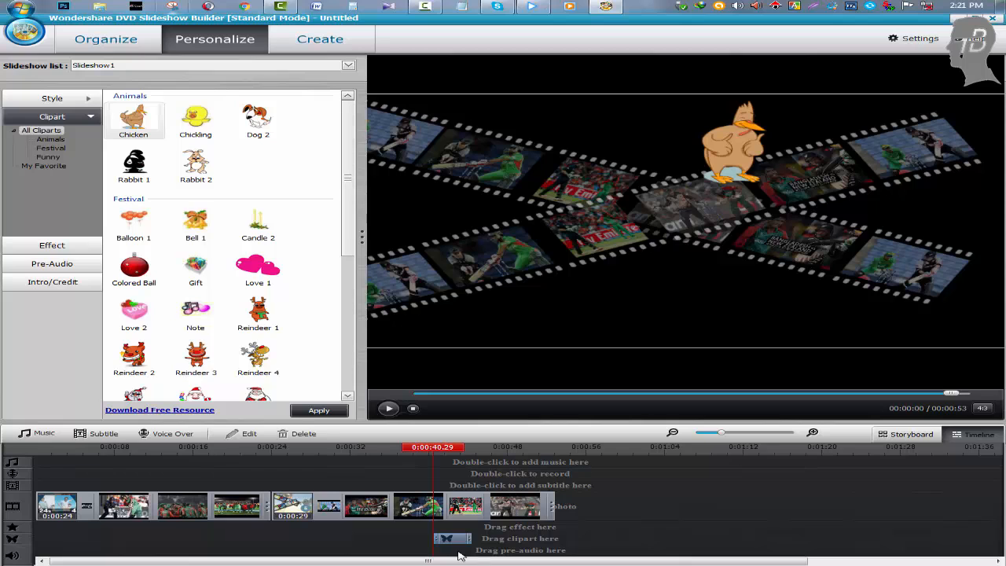
Play the slideshow preview around the chicken clipart clip to check how it appears over the photos
left_click(859, 394)
left_click(389, 410)
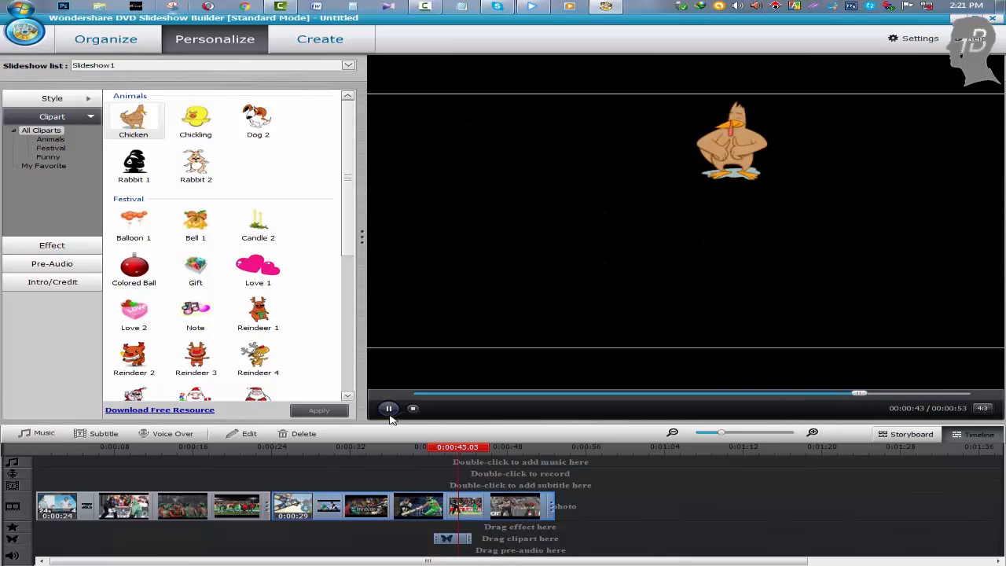
left_click(799, 393)
left_click(389, 409)
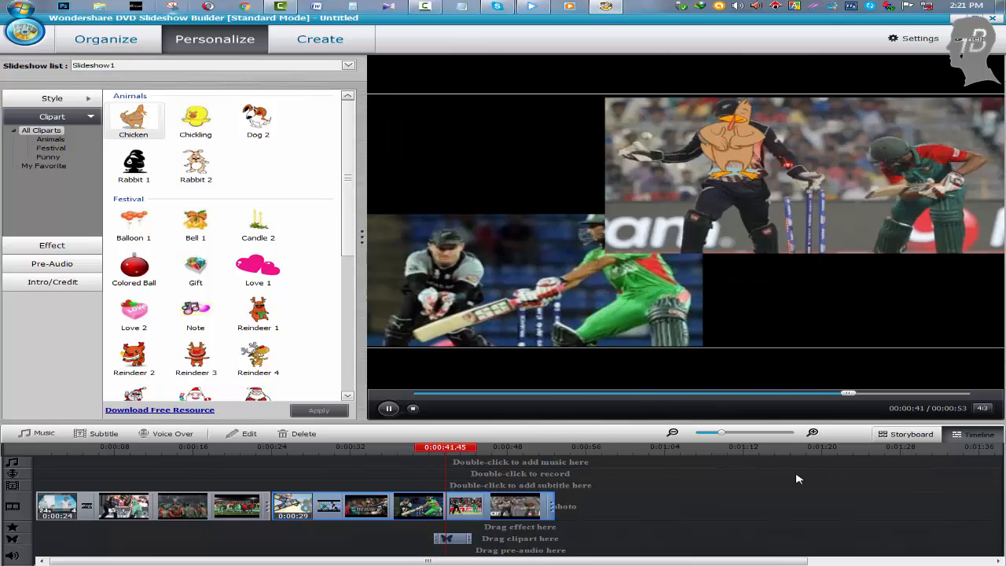
Move the chicken clipart clip into the first photo group on the timeline, starting at about 0:00:18
left_click(444, 540)
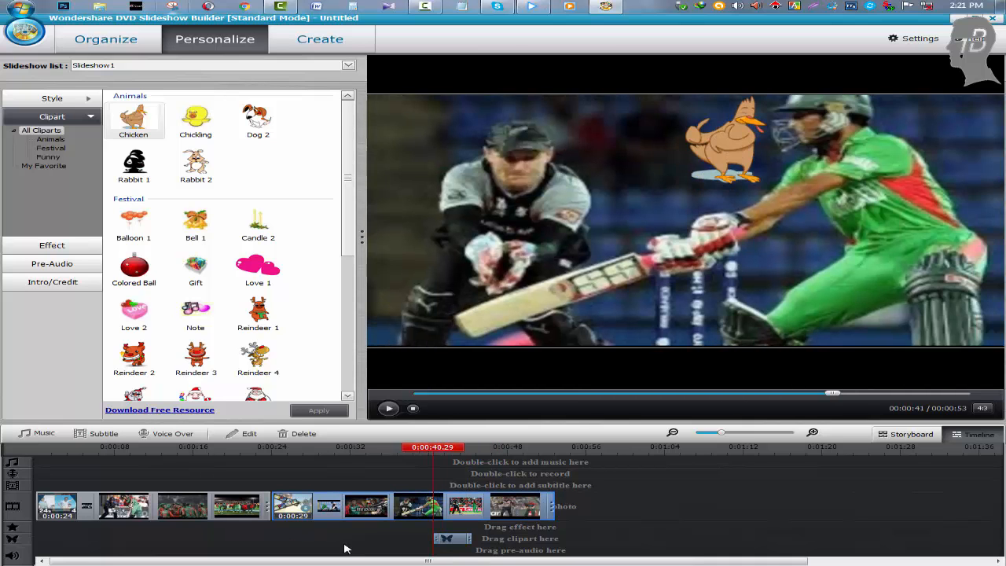
left_click(347, 548)
left_click(271, 453)
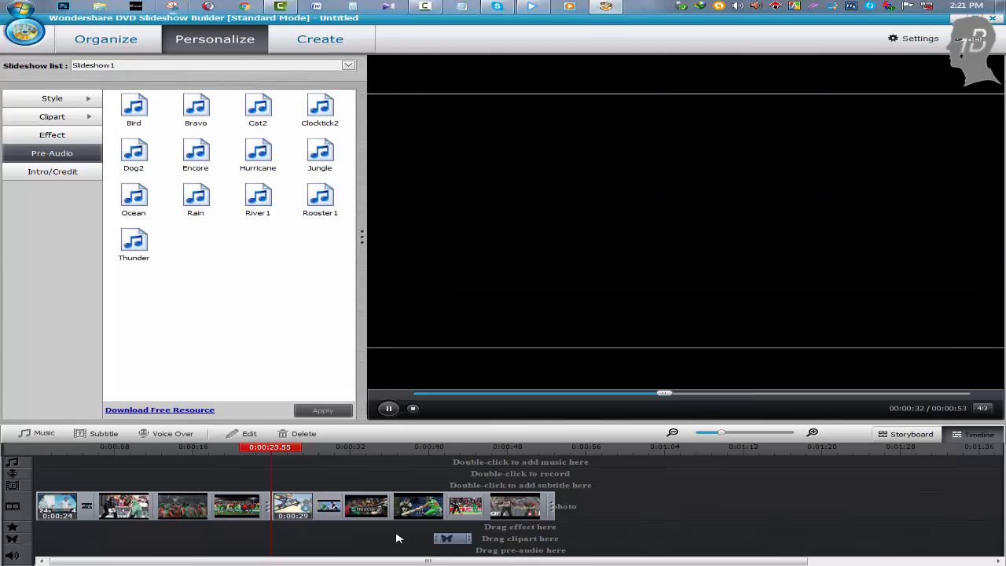
left_click(448, 541)
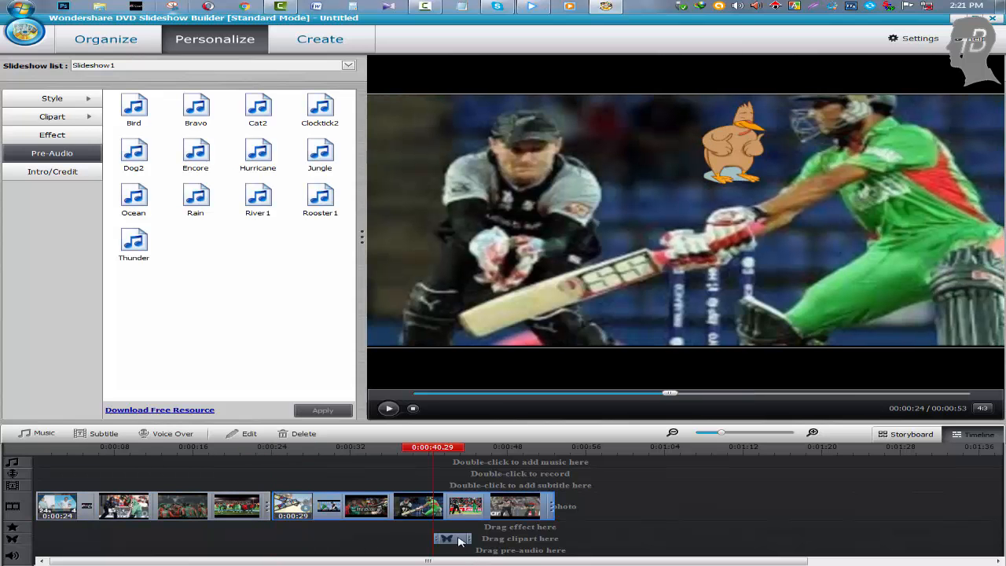
left_click(440, 540)
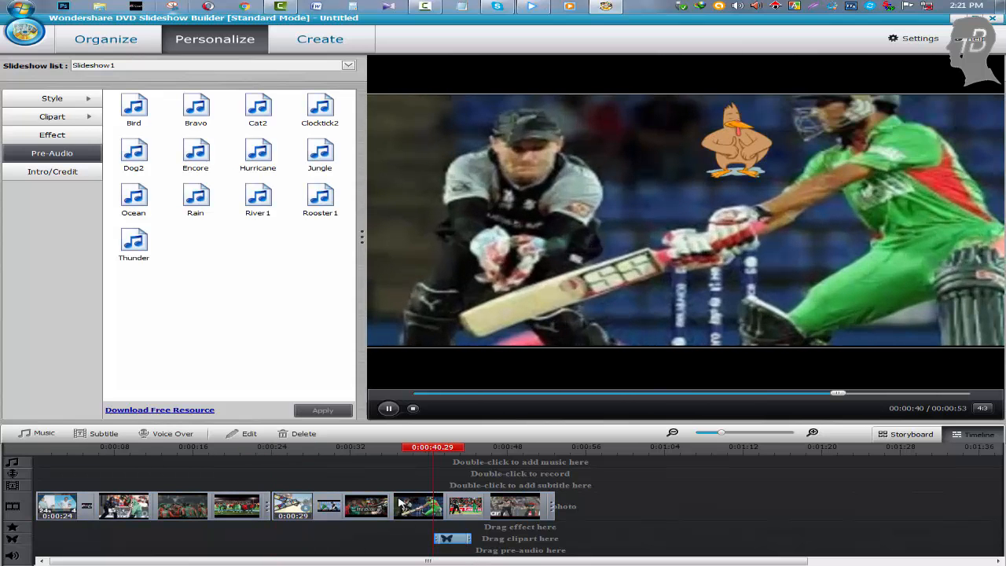
left_click(390, 409)
left_click_drag(446, 544, 205, 536)
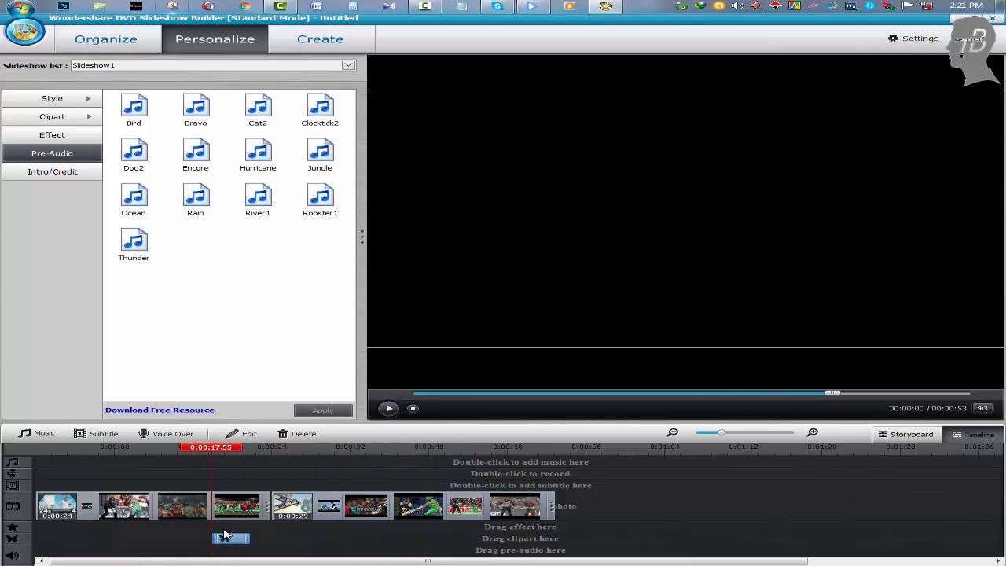
Play the slideshow around the chicken clipart and add the Bird pre-audio sound at about 0:00:24
left_click(387, 408)
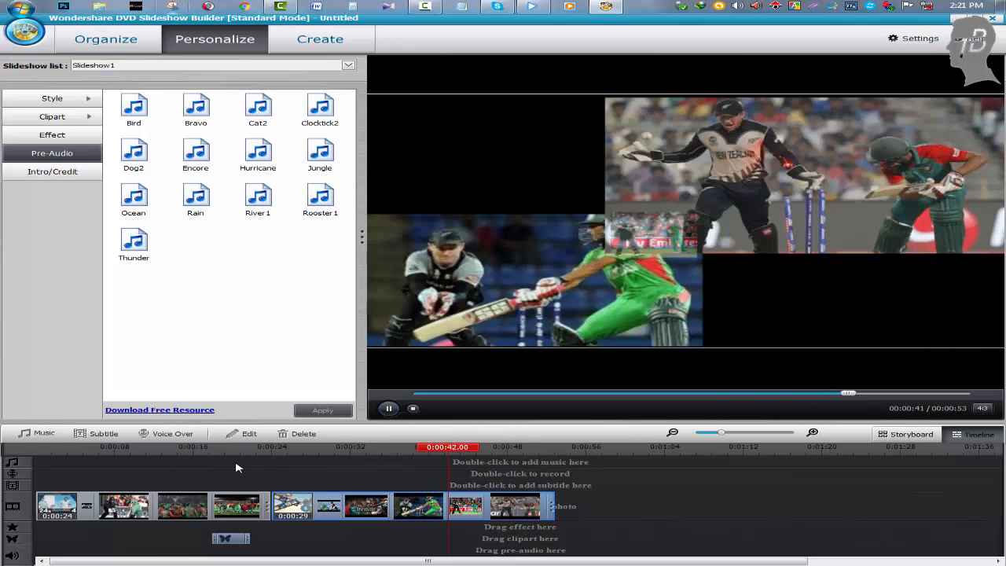
left_click(216, 460)
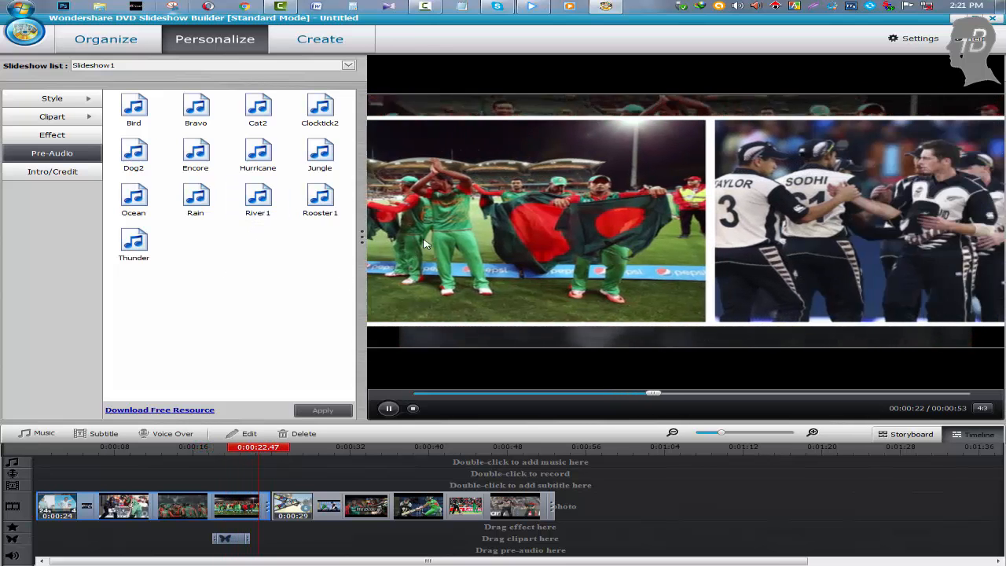
left_click(55, 154)
left_click(135, 110)
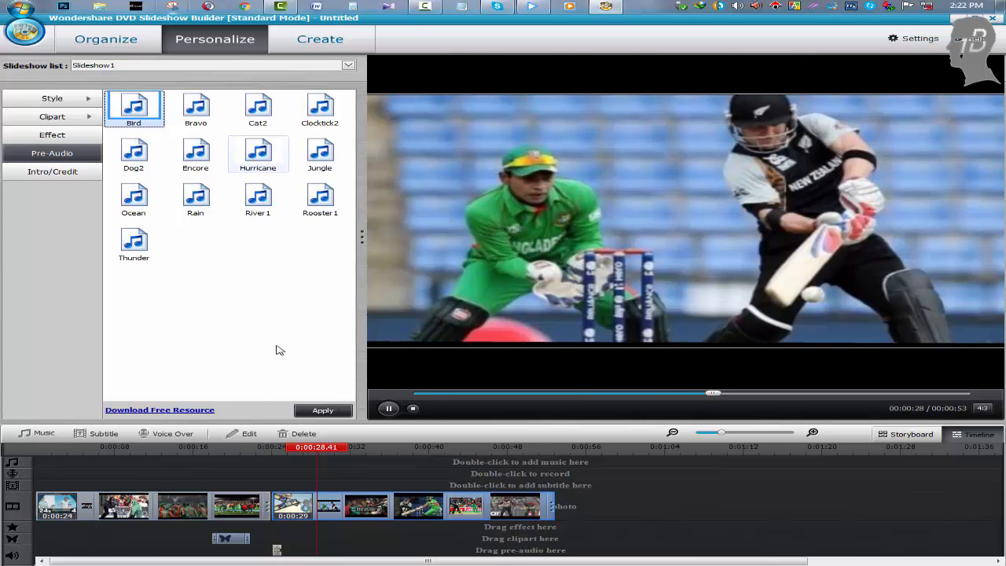
left_click(323, 410)
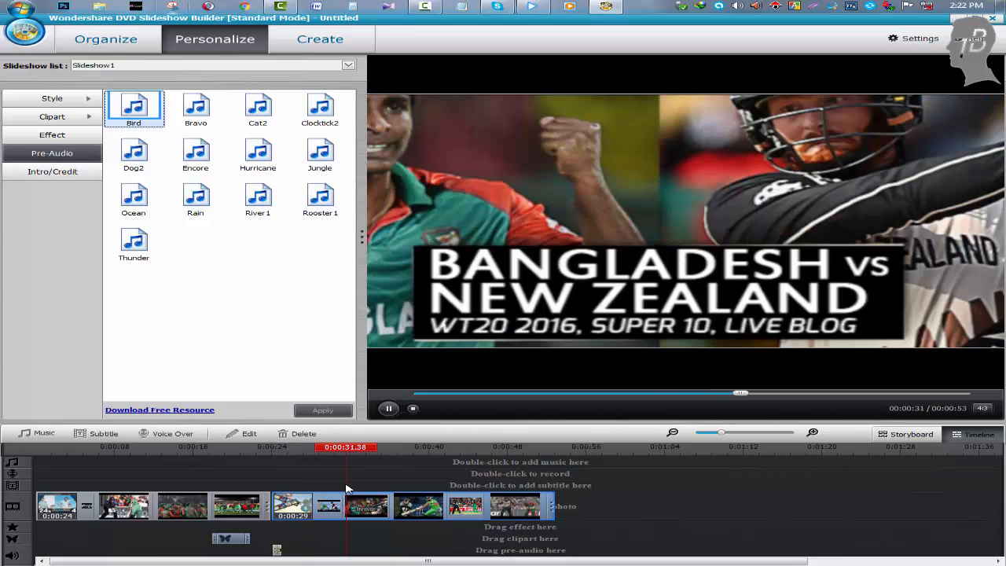
Play the slideshow briefly around the Bird sound clip on the pre-audio track
left_click(277, 551)
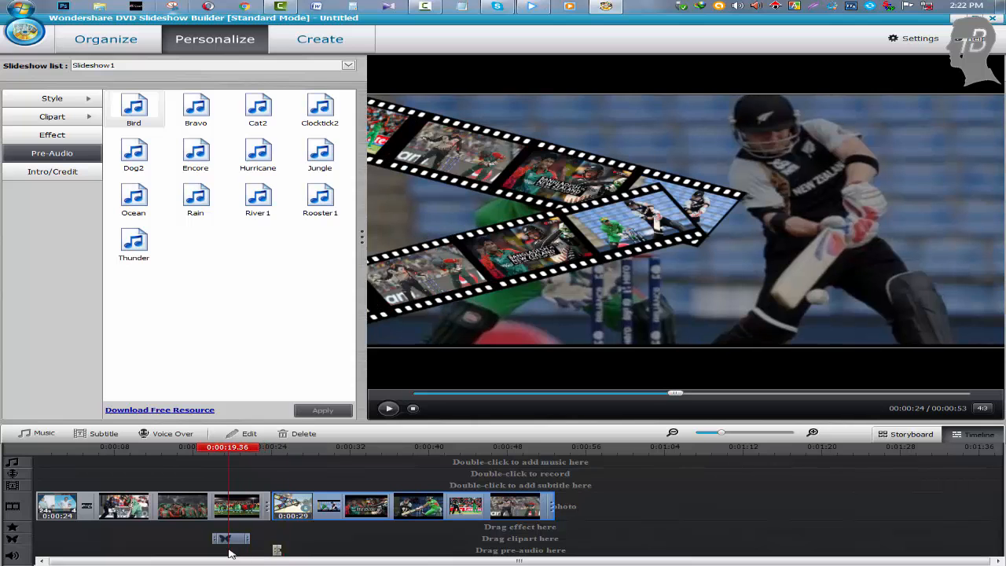
left_click(390, 407)
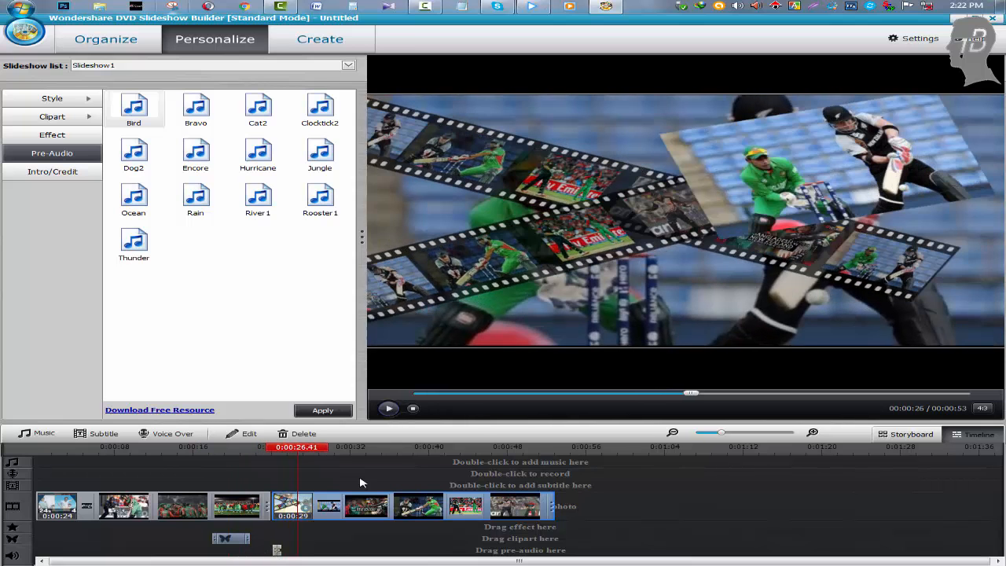
left_click(278, 550)
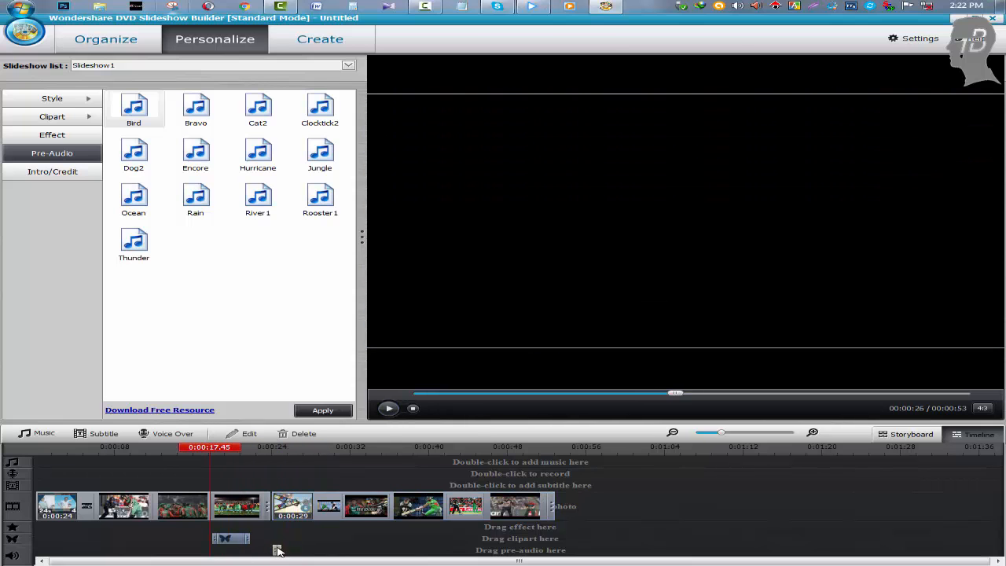
Try to move the Bird sound clip earlier on the pre-audio track, beneath the chicken clipart
left_click_drag(280, 550, 234, 550)
left_click_drag(302, 550, 372, 550)
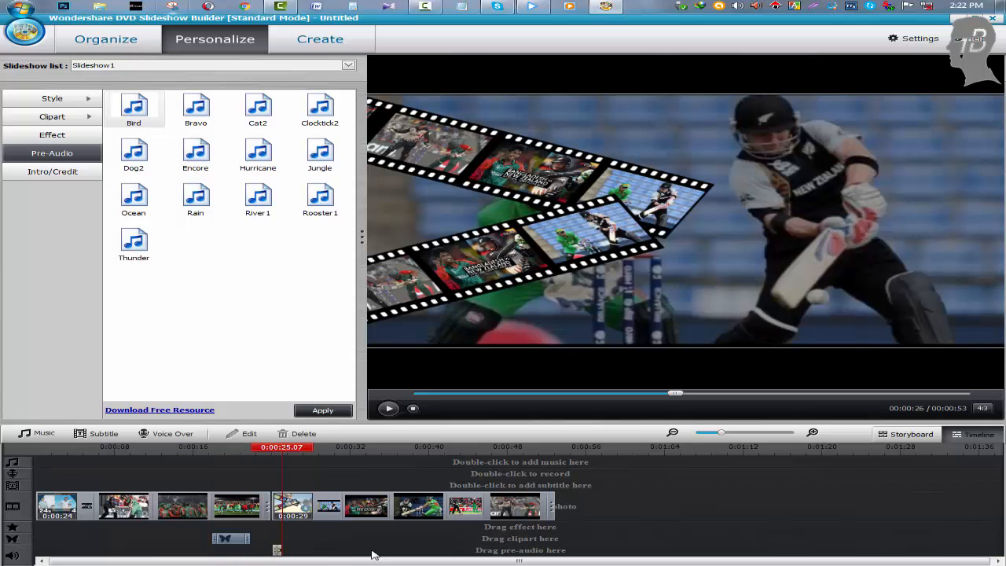
left_click_drag(290, 555, 251, 554)
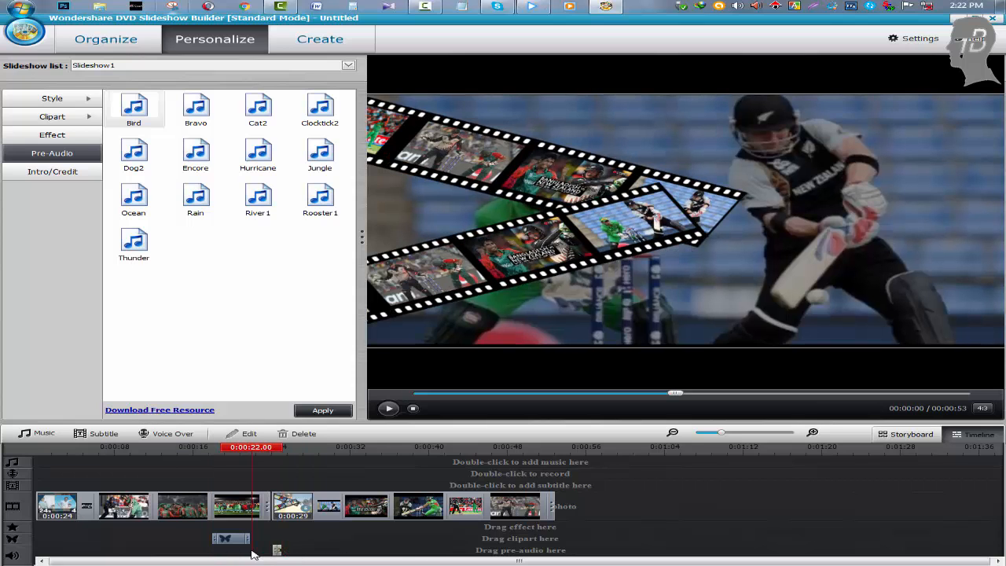
left_click(277, 551)
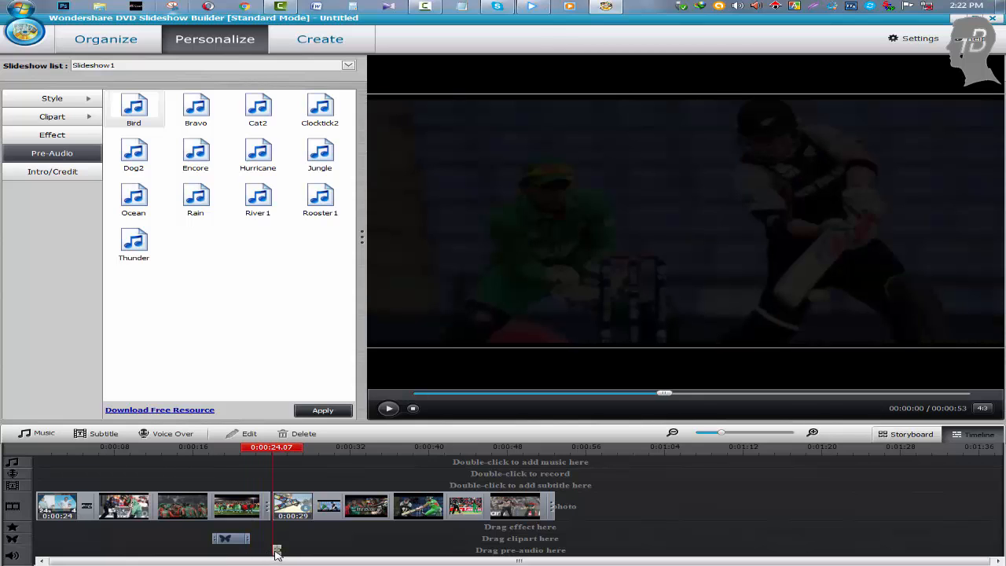
mouse_move(279, 554)
left_mouse_down()
mouse_move(260, 555)
mouse_move(279, 555)
left_mouse_up()
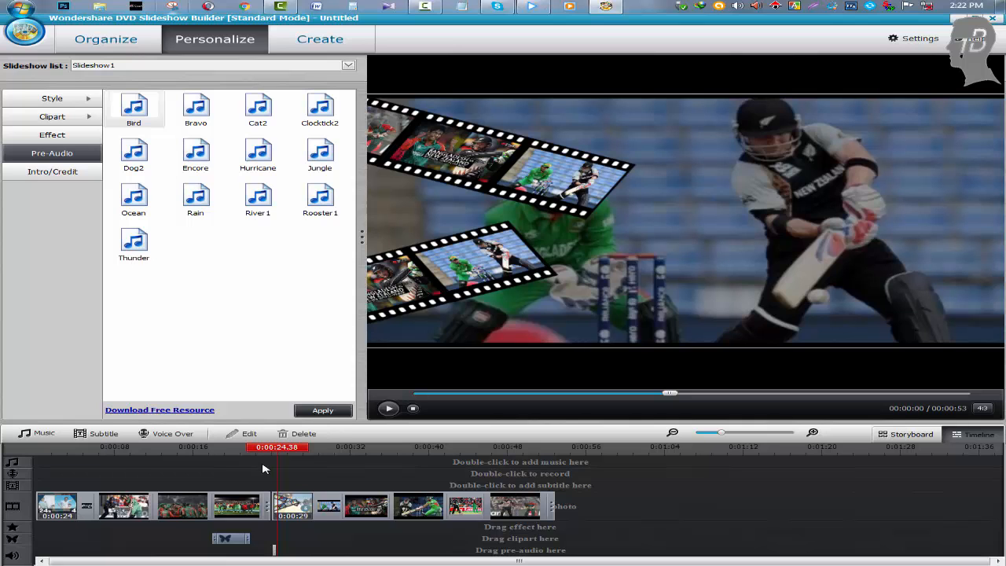
Add a second Bird pre-audio sound at 0:00:17.50, where the chicken clipart begins
left_click_drag(279, 454, 206, 463)
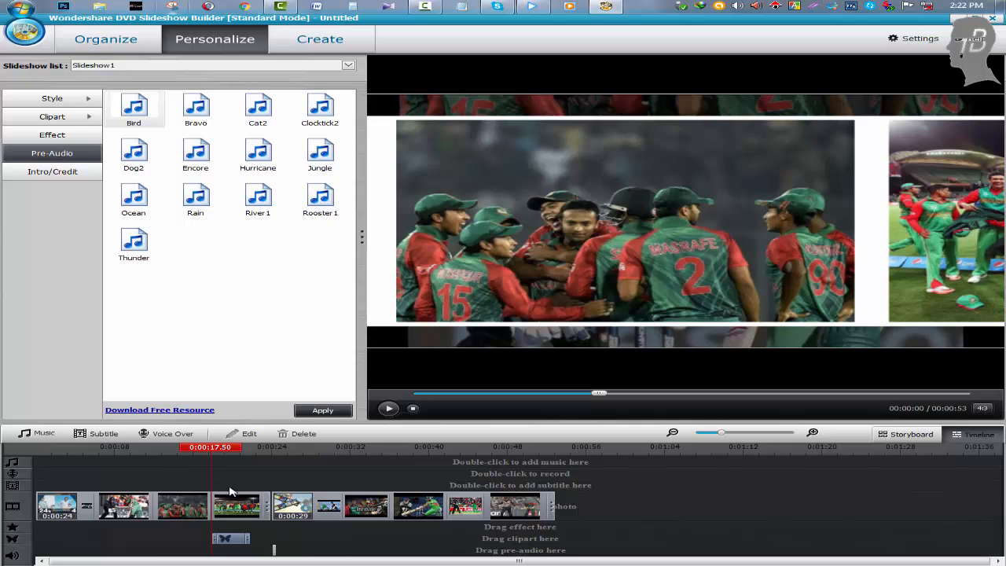
left_click(135, 111)
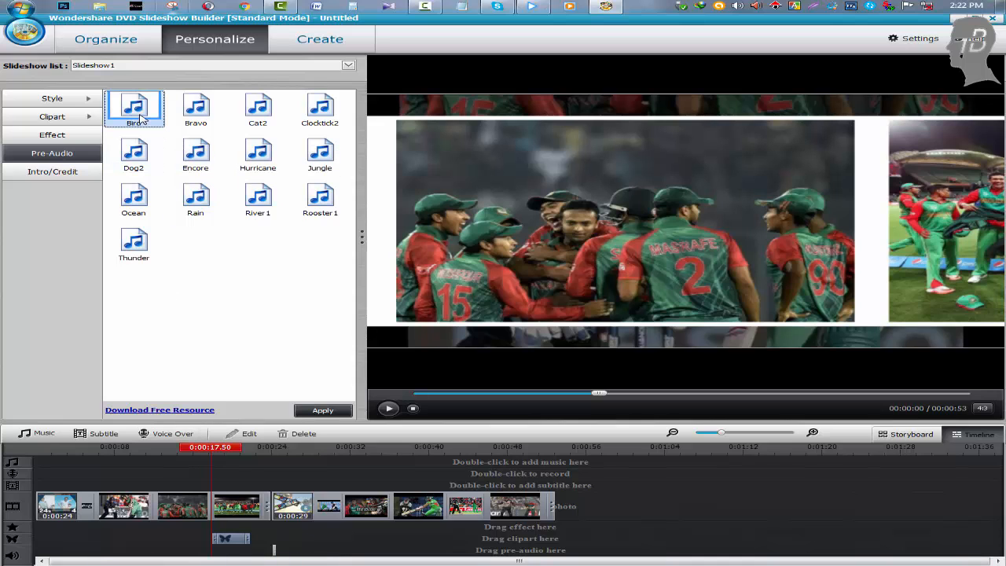
double_click(138, 116)
Play the slideshow from the second Bird sound and return the playhead to 0:00:17.50
left_click(388, 408)
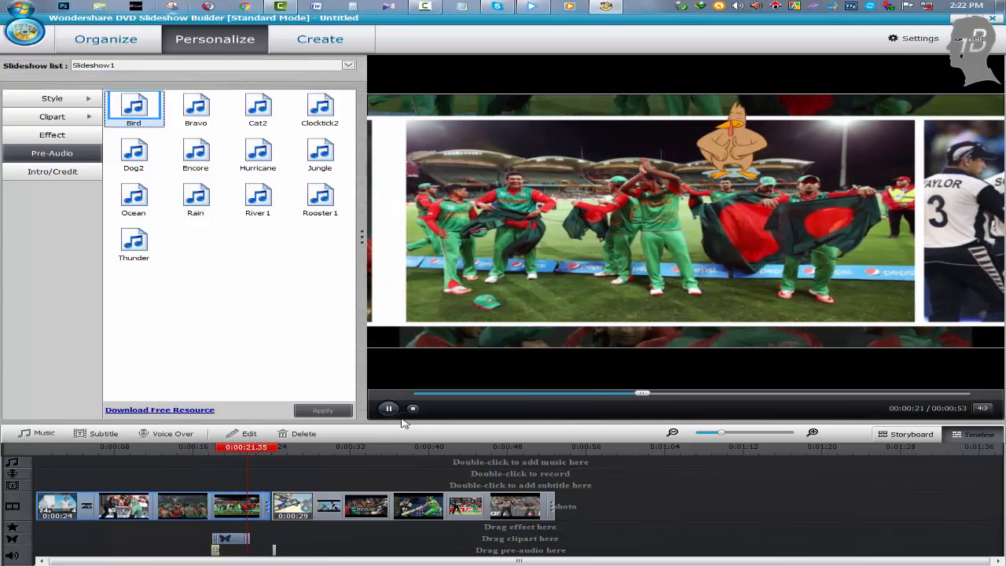
left_click(389, 407)
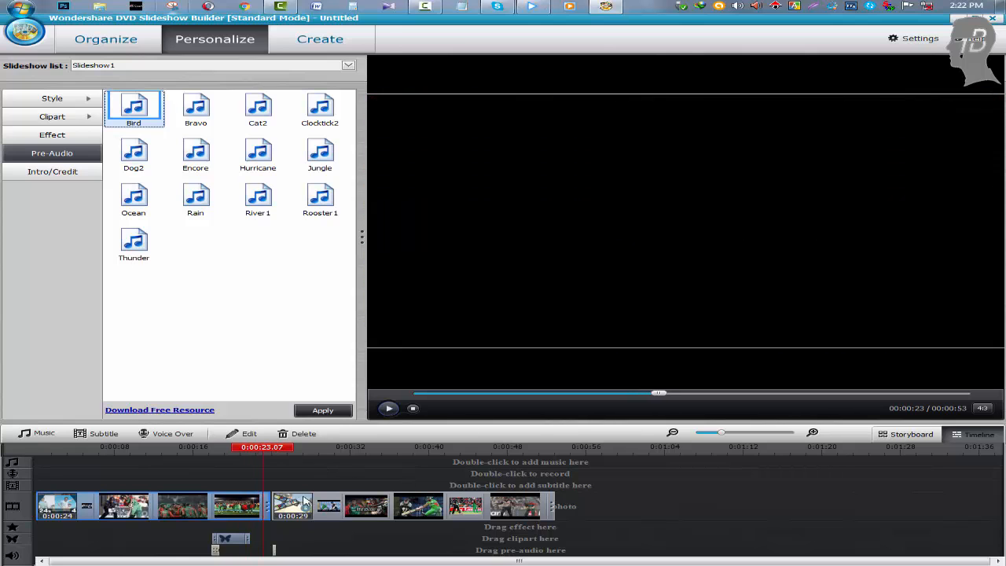
left_click(219, 554)
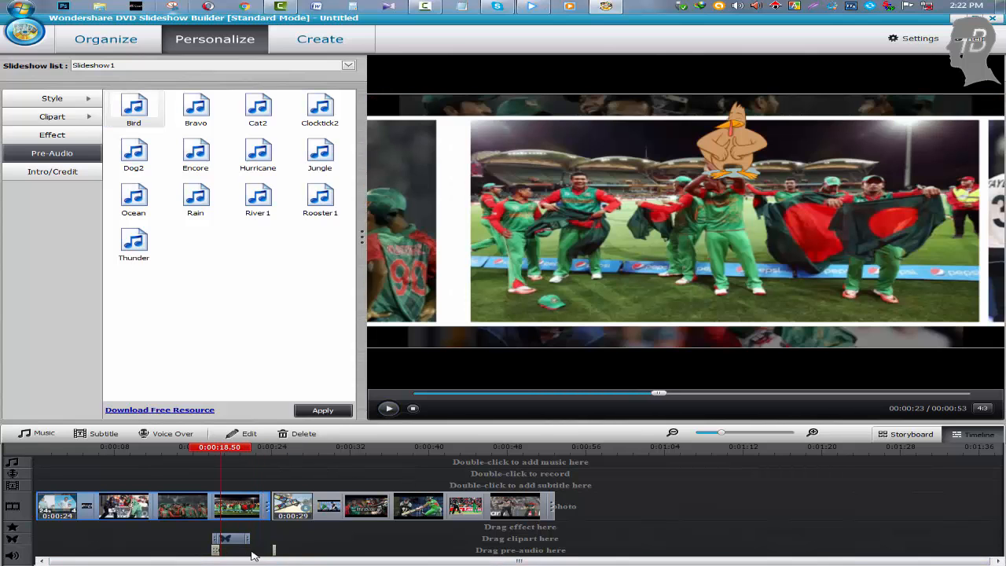
left_click(211, 554)
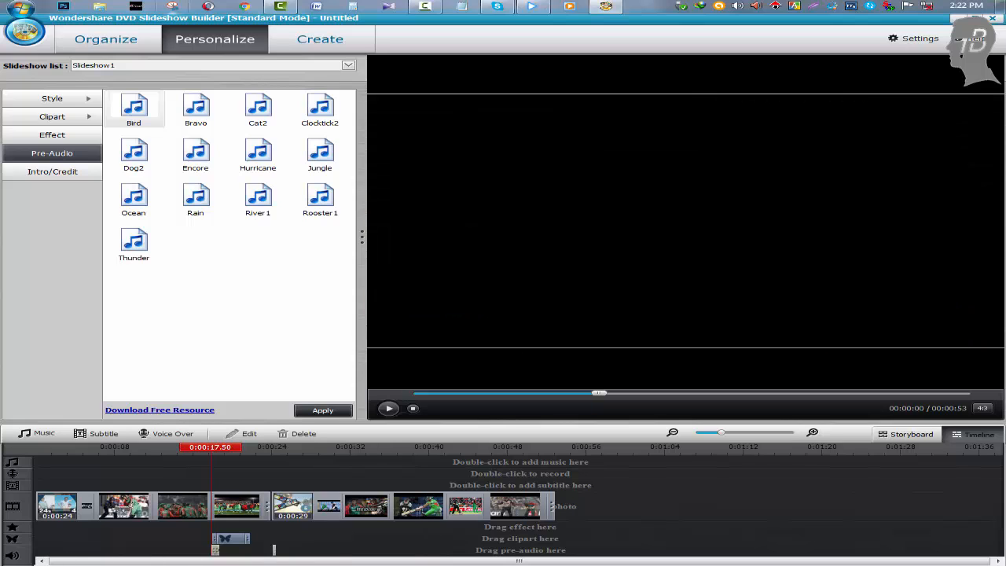
Choose the Xmas 5 intro and credit template and open its settings
left_click(53, 171)
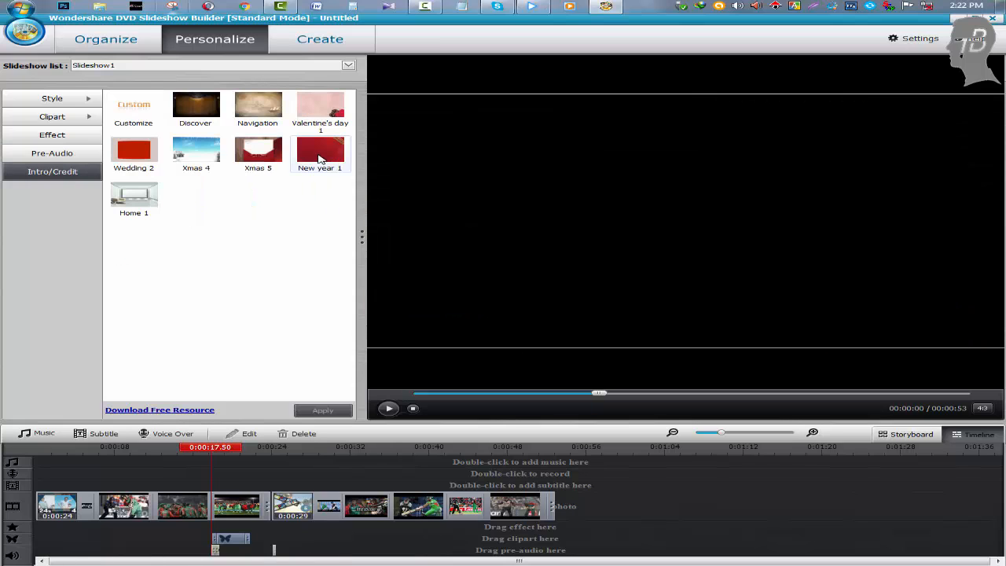
left_click(251, 146)
double_click(251, 147)
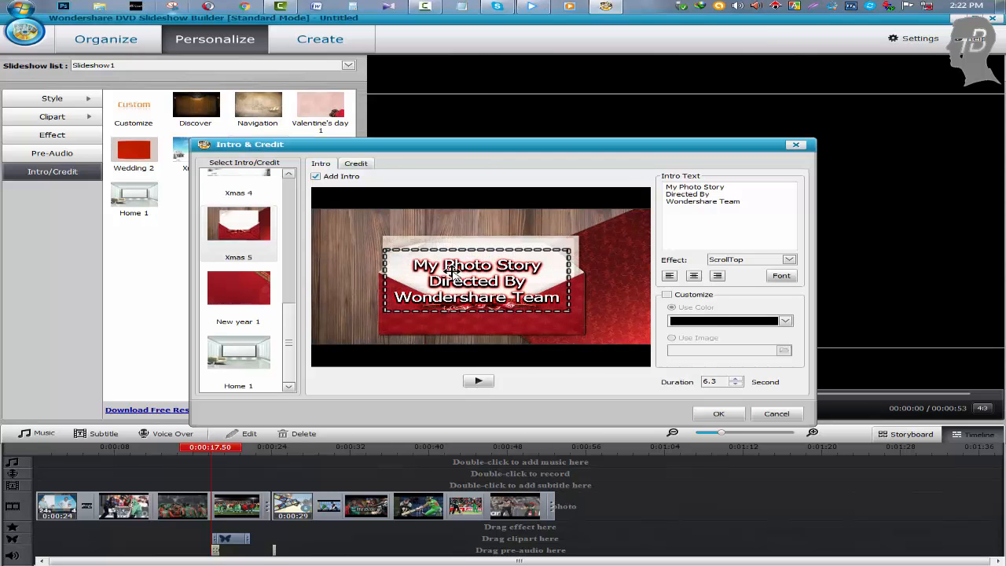
Replace the intro text with the channel's name, centre it just above the envelope's ribbon and apply the intro and credit
left_click(721, 232)
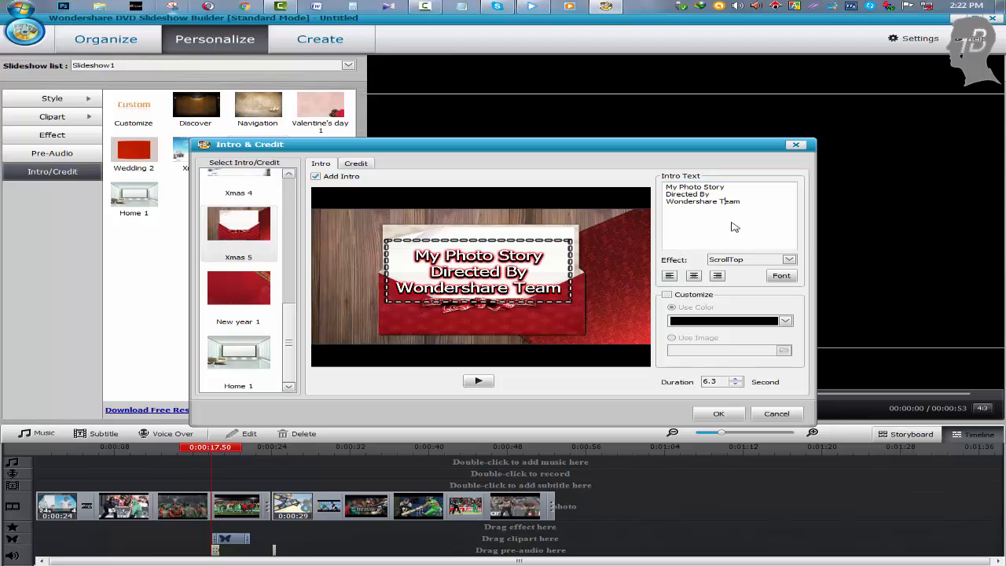
left_click_drag(746, 214, 577, 167)
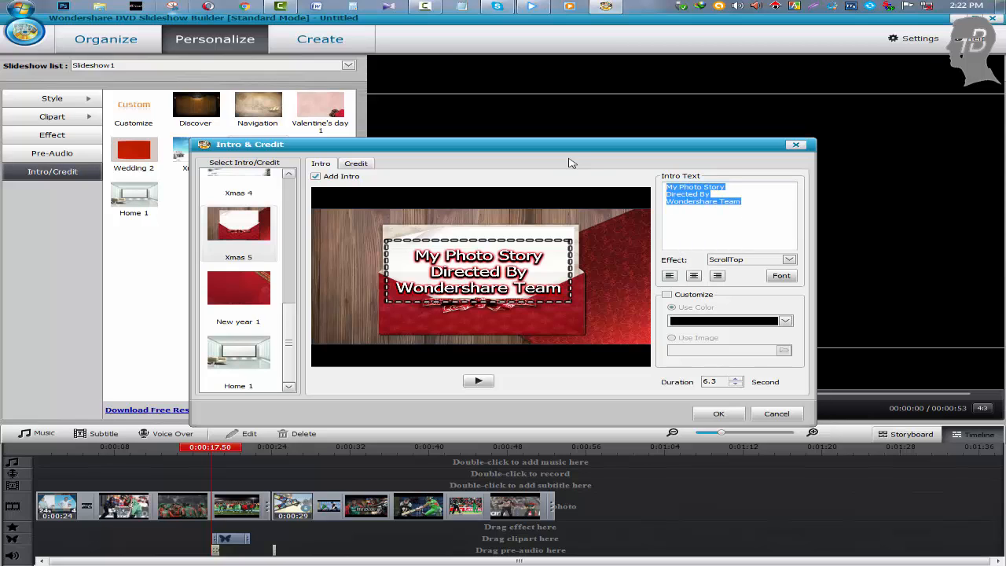
type("Tub")
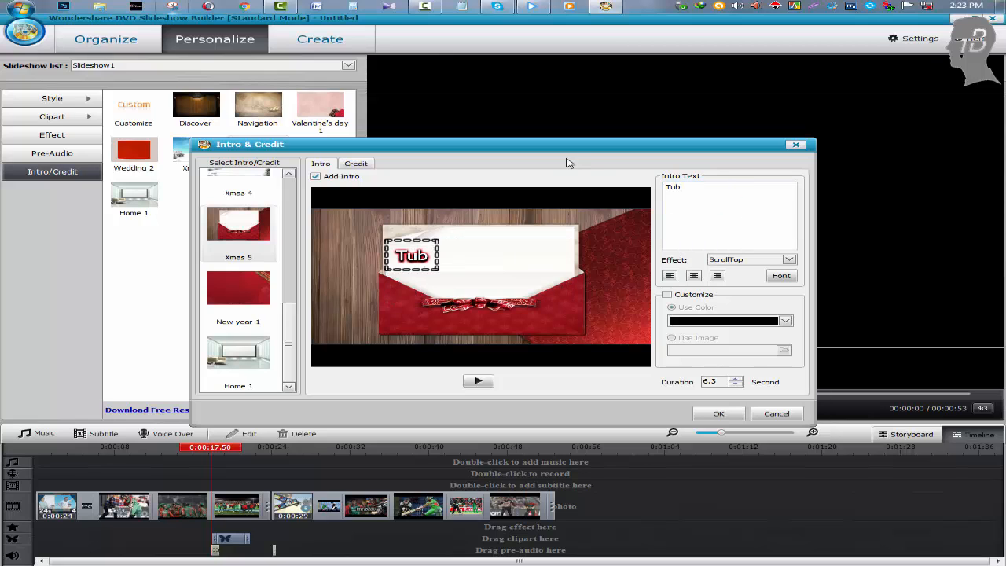
type("er Bip")
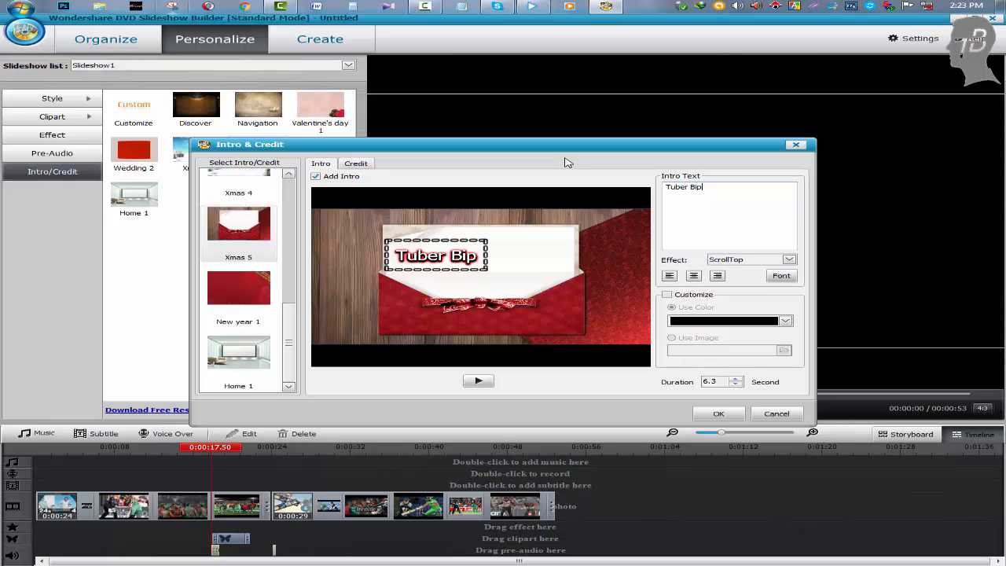
key("BackSpace")
type("pu")
left_click_drag(447, 251, 490, 270)
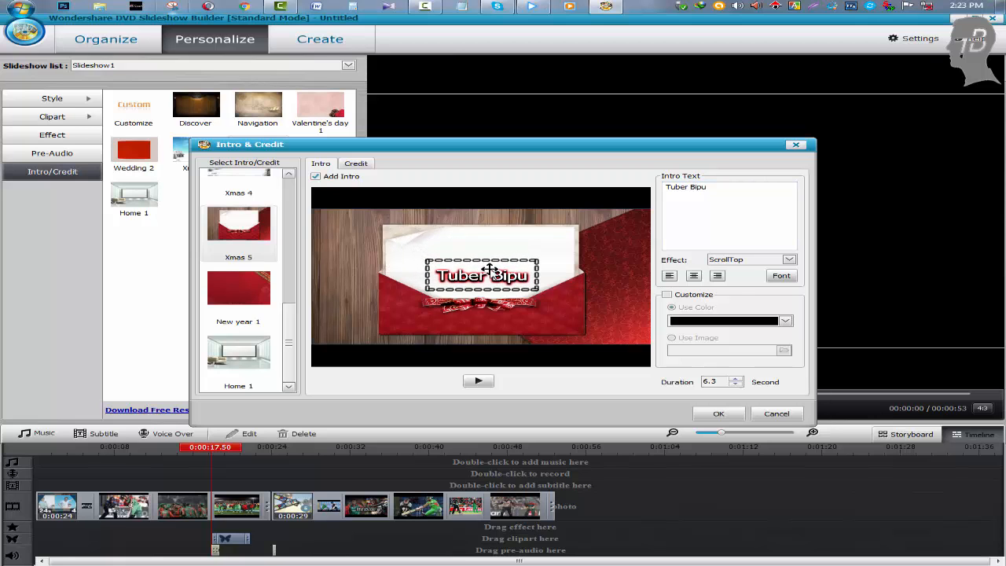
left_click(718, 413)
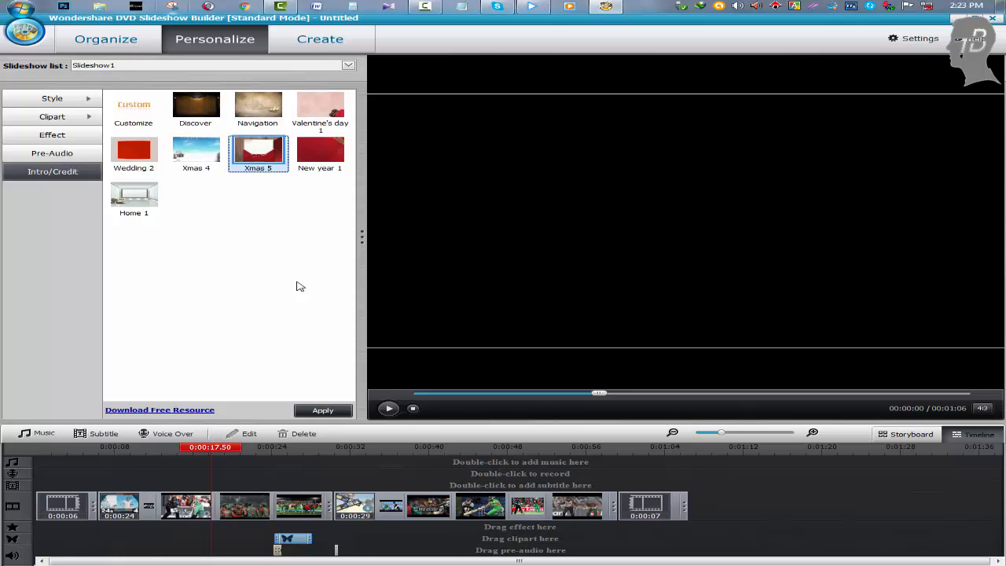
Move the Xmas 5 intro text up onto the white card, apply it and recheck the intro settings
double_click(250, 157)
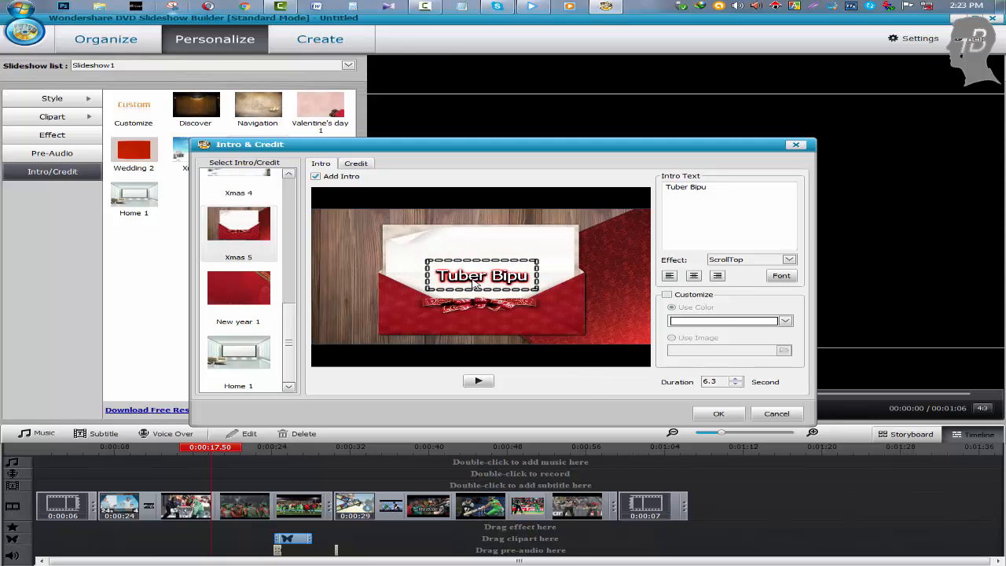
left_click_drag(481, 277, 485, 257)
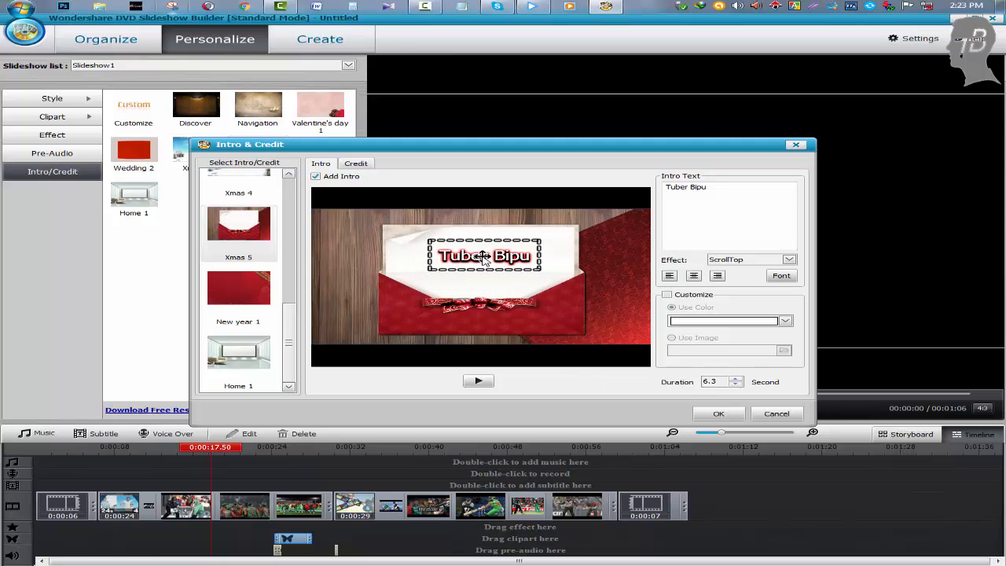
left_click(717, 413)
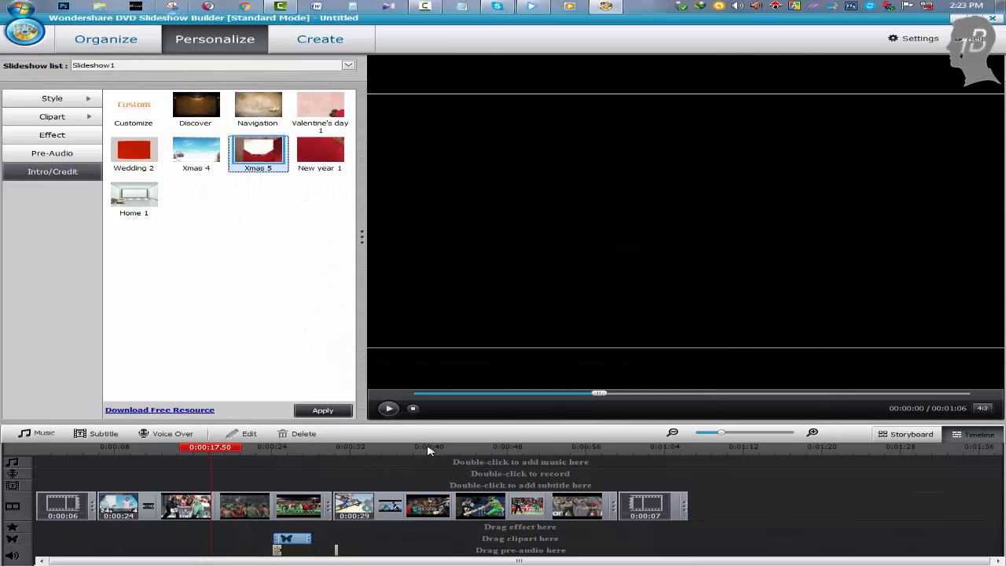
double_click(276, 162)
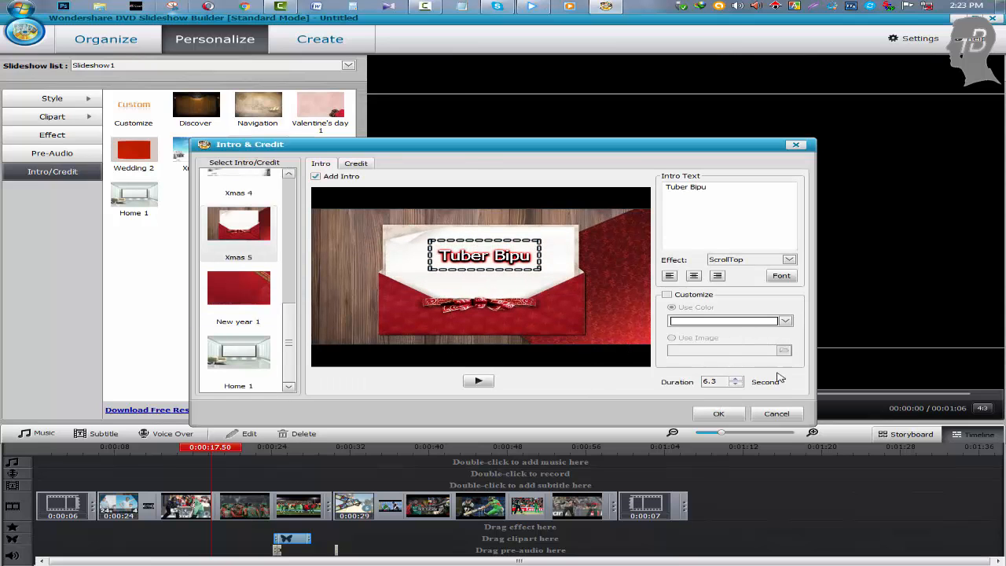
left_click(777, 414)
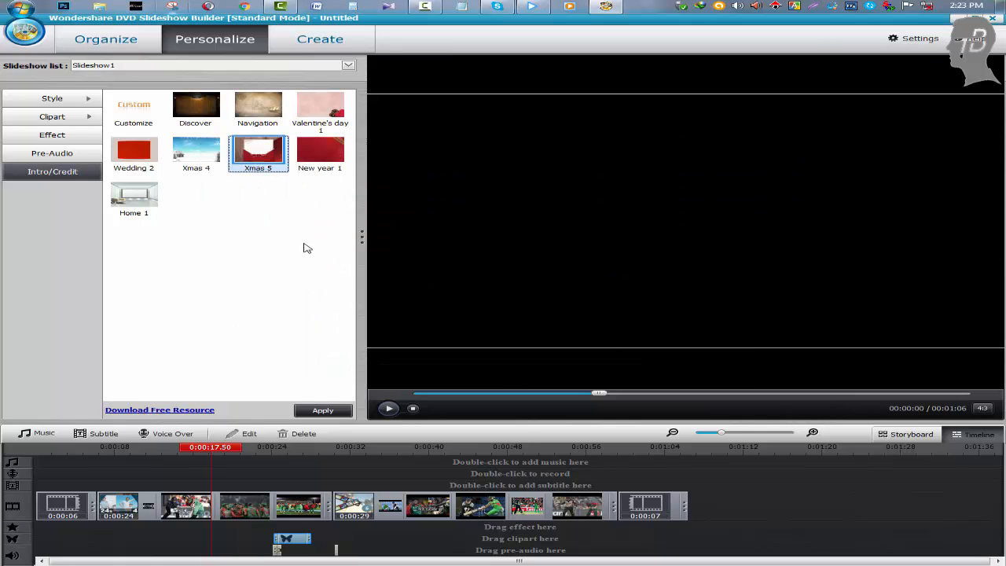
Preview the Balloon effect and add two consecutive Angel effects to the timeline, starting at 0:00:17.50
left_click(32, 134)
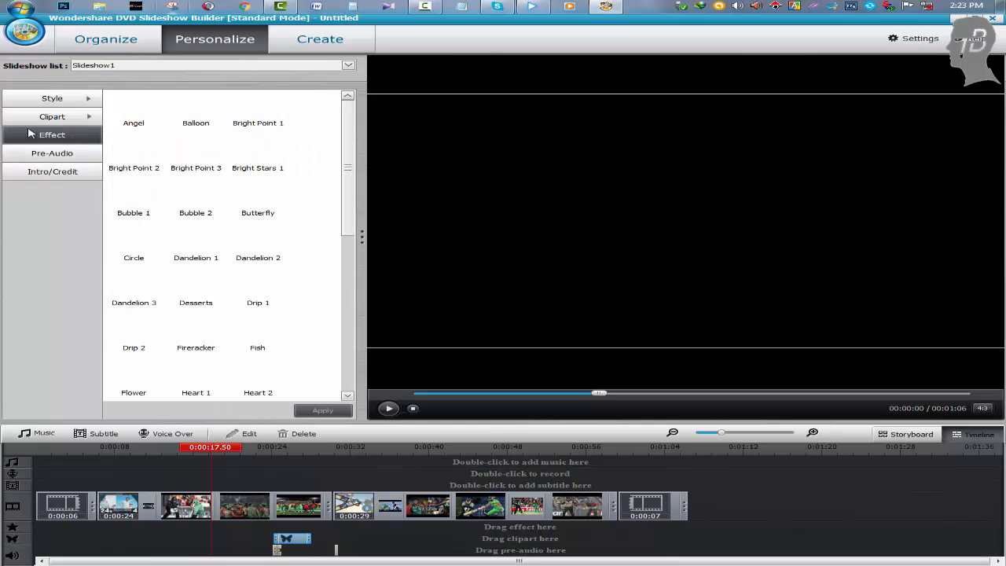
left_click(222, 120)
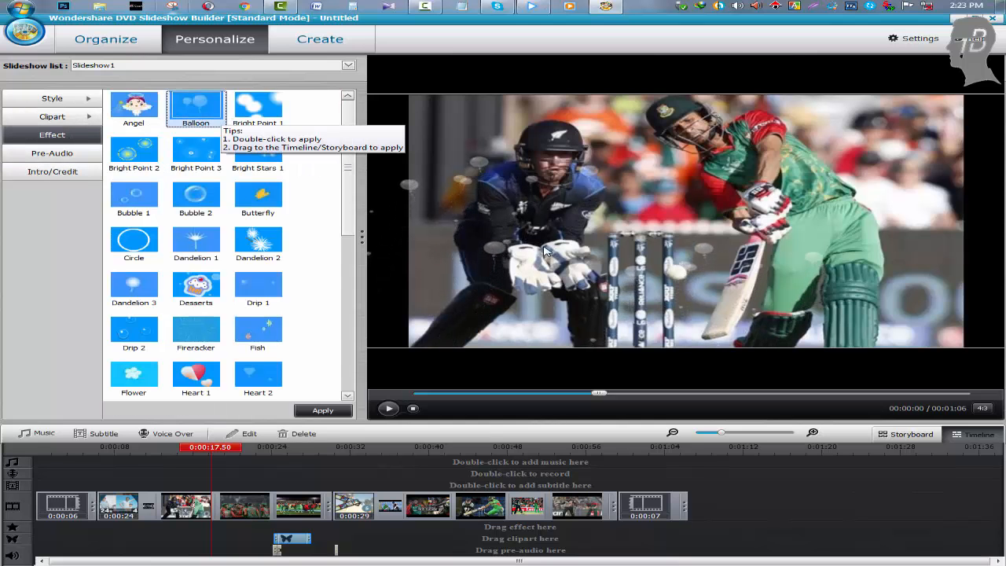
left_click(145, 101)
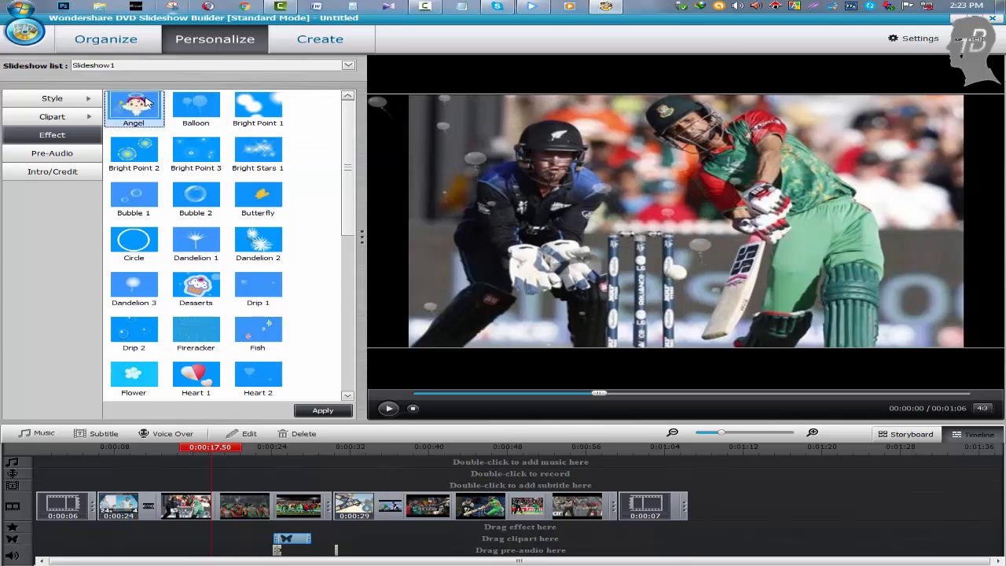
double_click(145, 101)
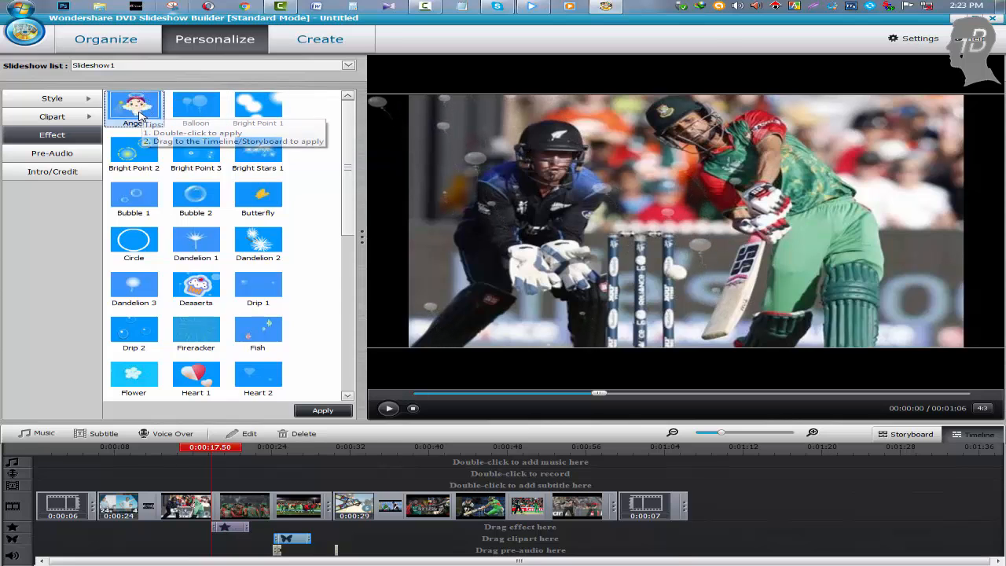
double_click(142, 113)
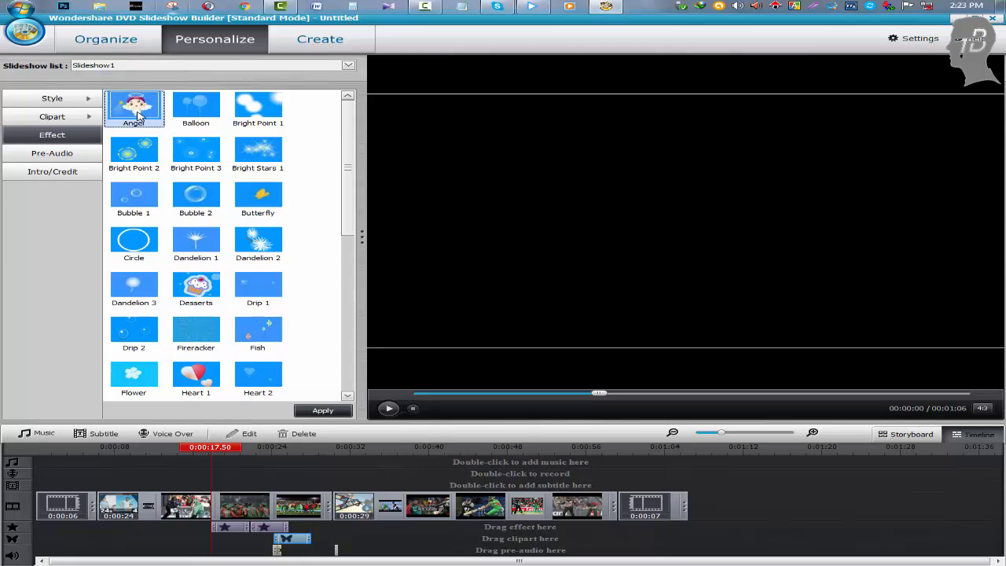
Add the Bright Point 2 effect at 0:00:17.50 and the Heart 1 effect at about 0:00:22.39, previewing the slideshow
double_click(143, 151)
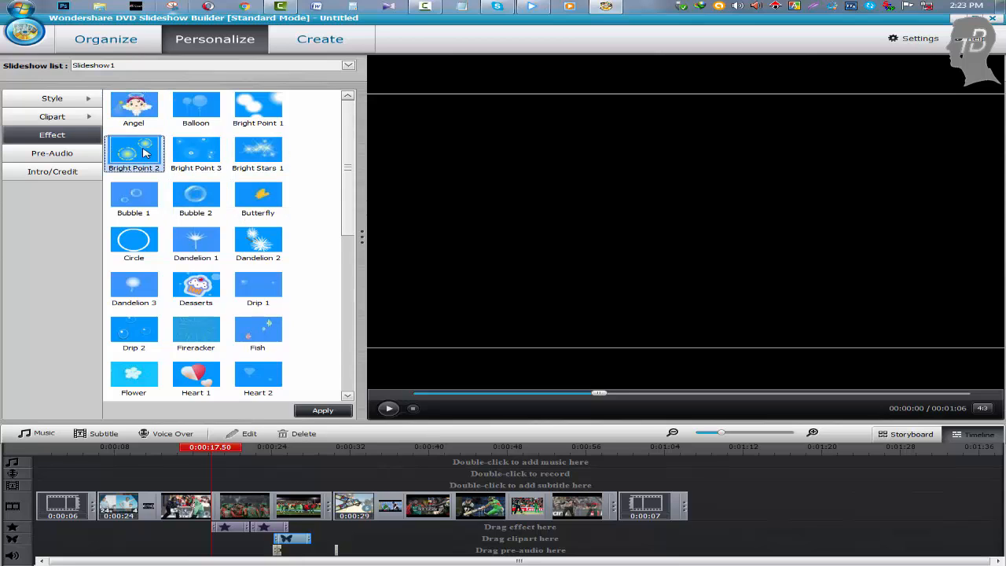
left_click(388, 409)
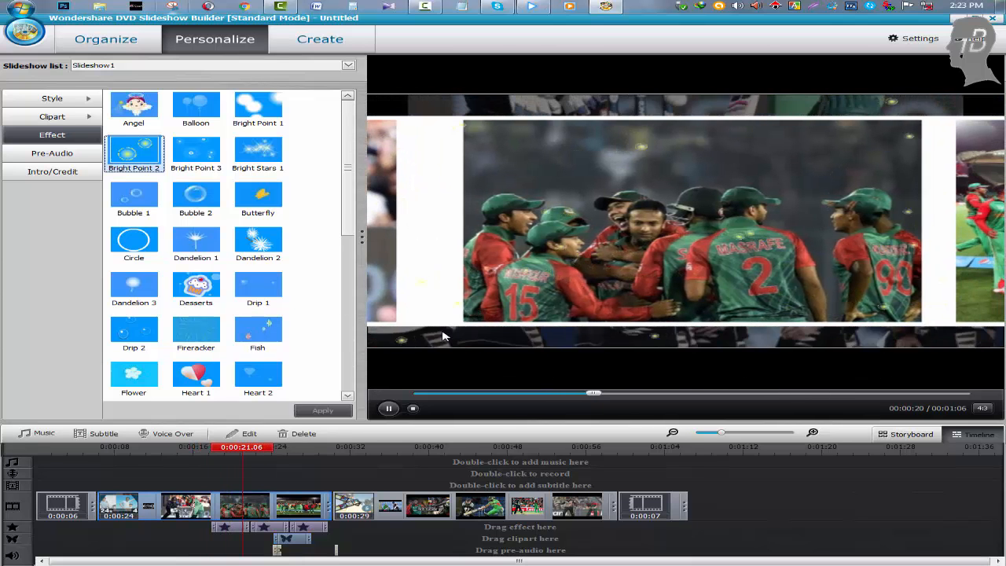
double_click(195, 374)
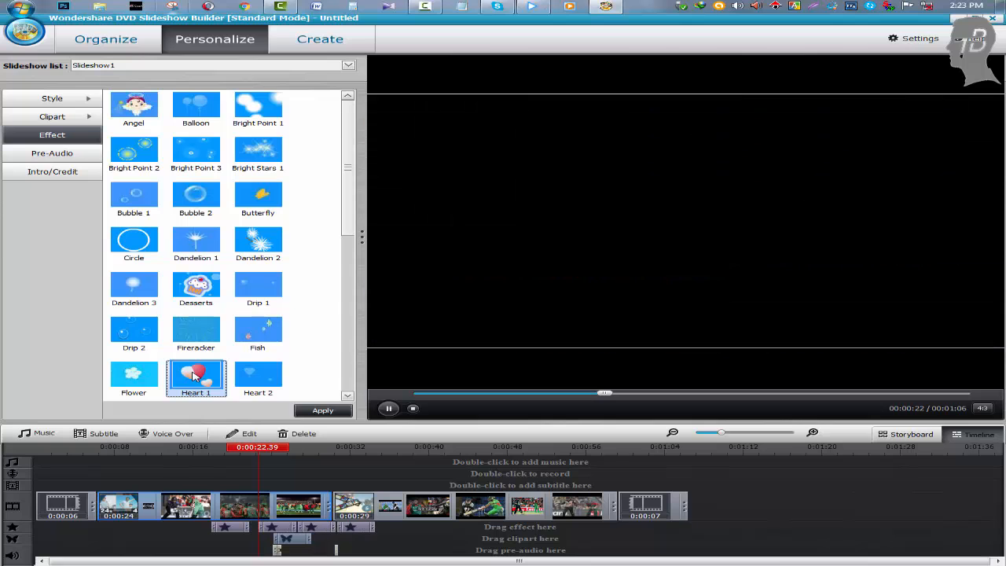
left_click(411, 409)
left_click(388, 408)
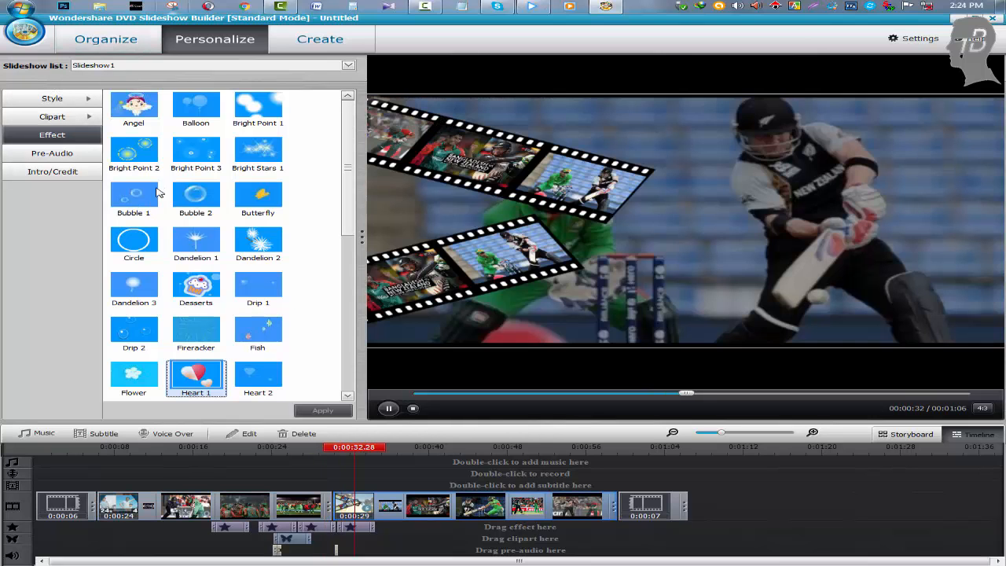
Review the style and clipart libraries and inspect the B&W Print 2 clipart's edit settings without adding it
left_click(62, 97)
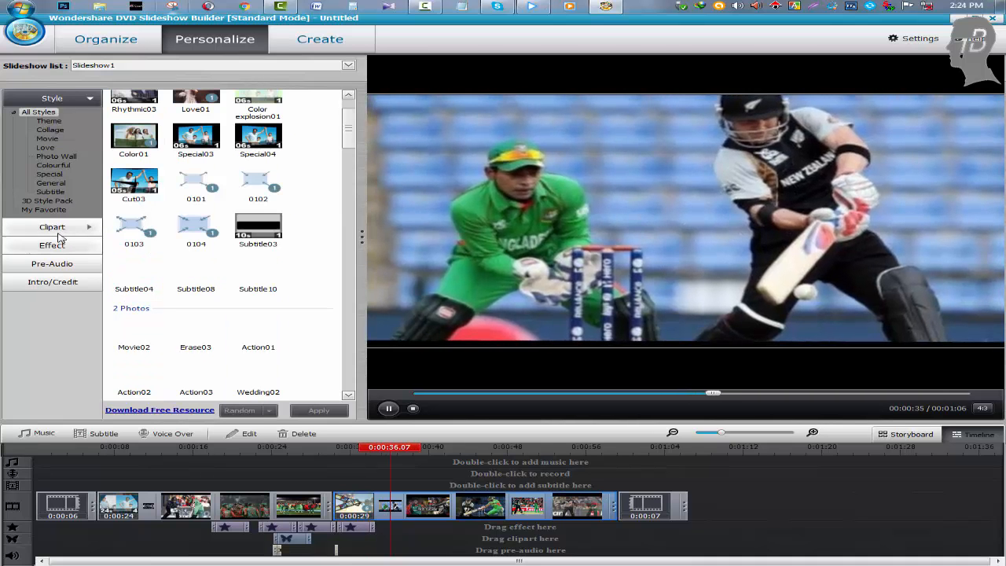
left_click(62, 231)
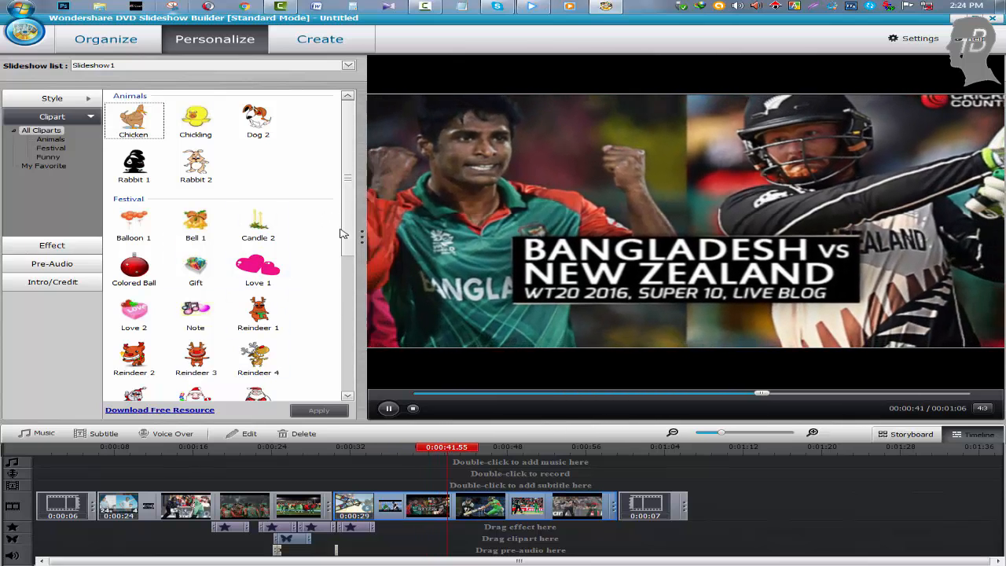
left_click_drag(342, 253, 349, 383)
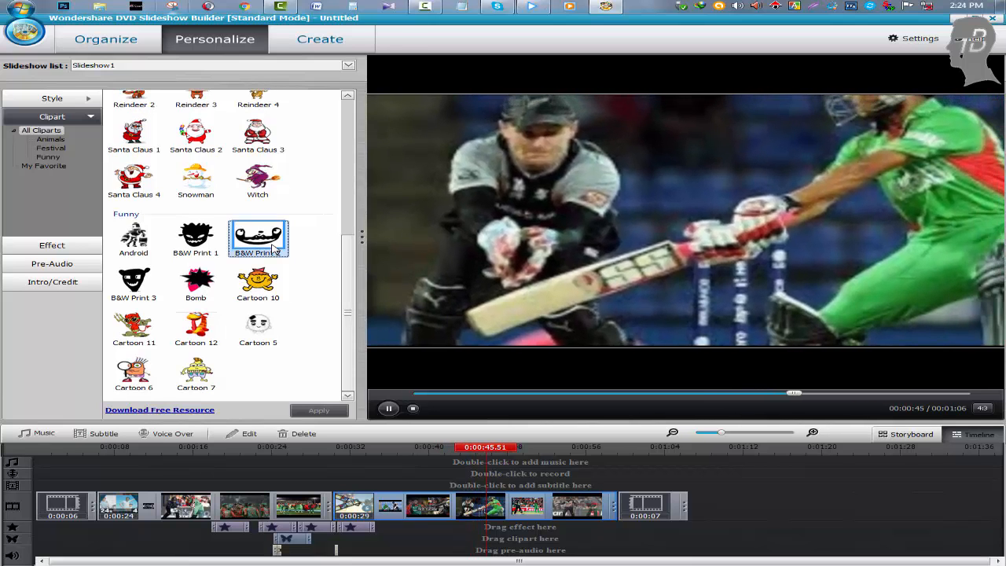
left_click(271, 247)
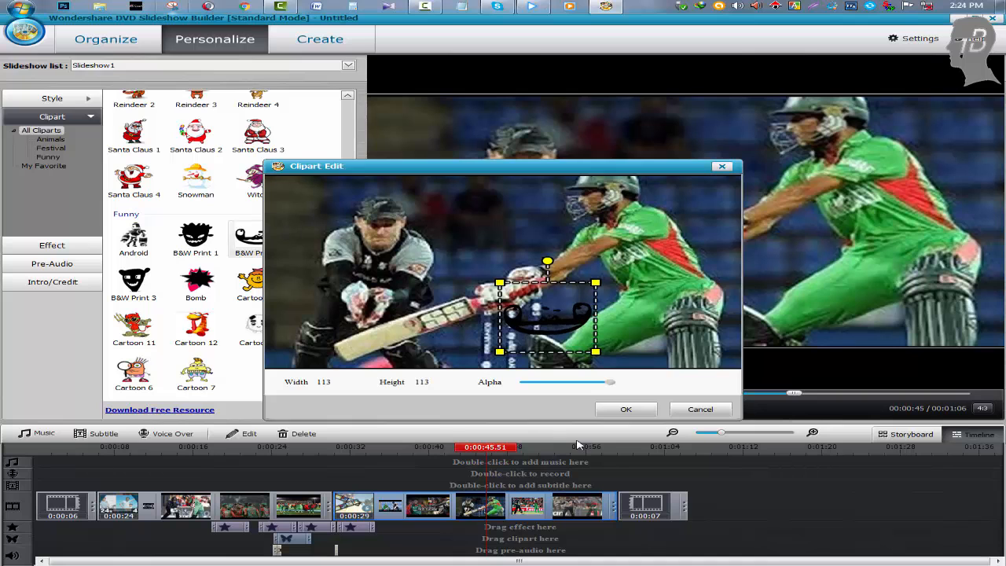
left_click(700, 408)
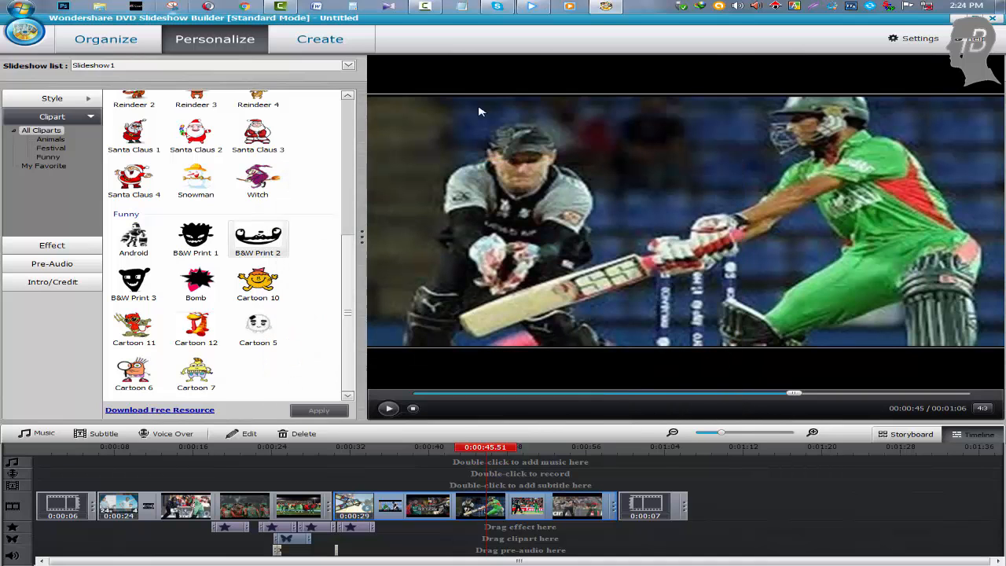
Review the effect, pre-audio and intro/credit libraries and inspect the Customize intro settings without applying them
left_click(71, 245)
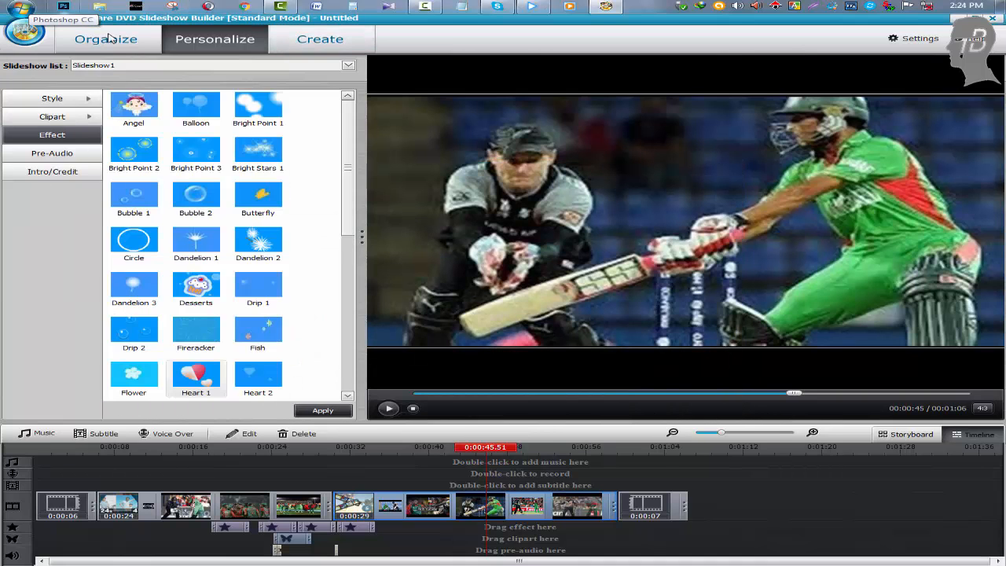
left_click(53, 154)
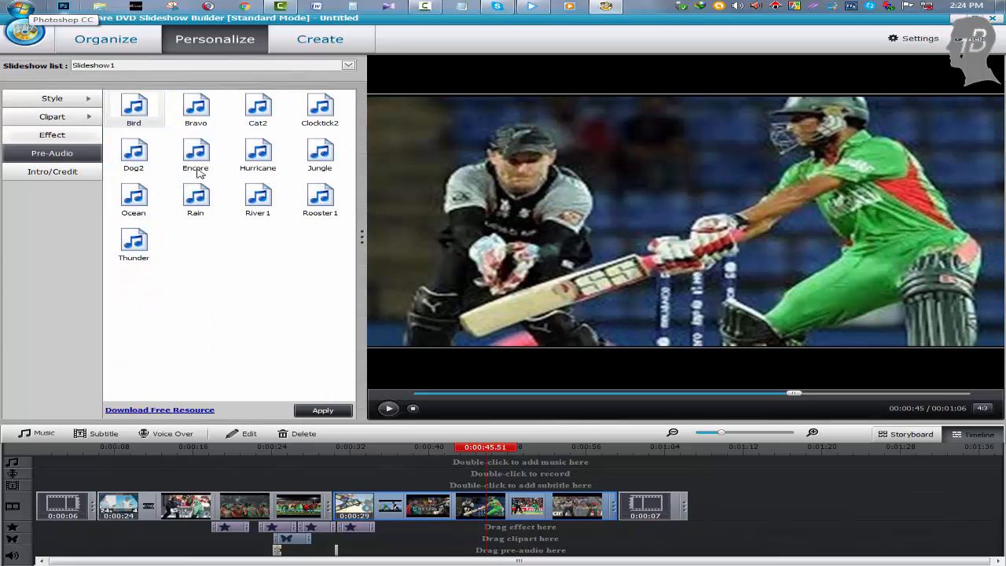
left_click(55, 172)
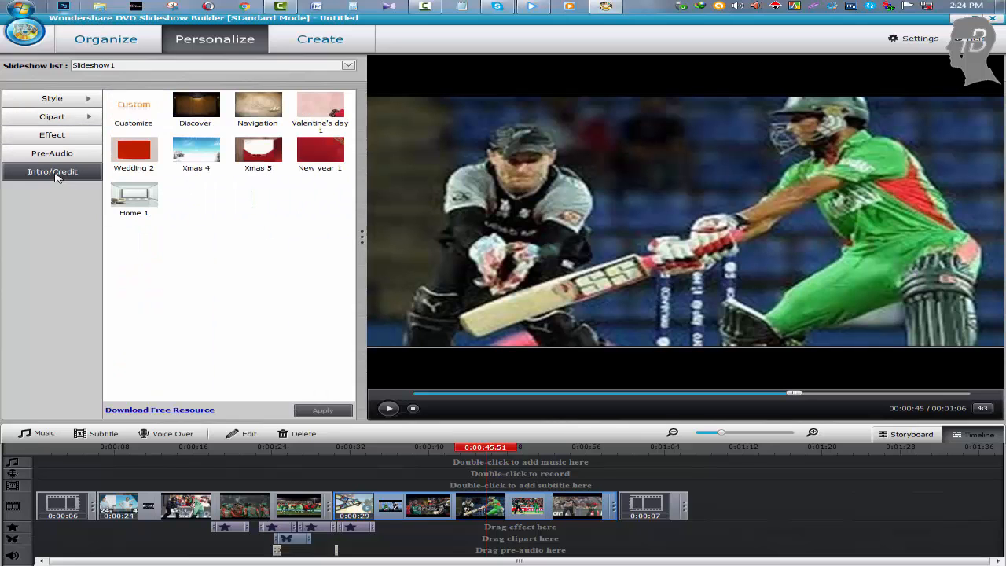
left_click(142, 109)
double_click(142, 109)
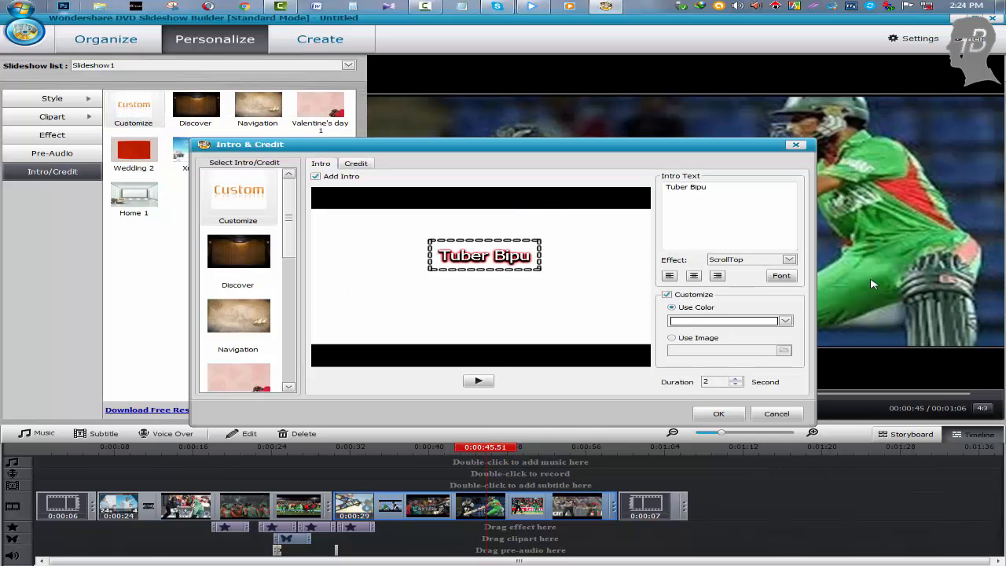
left_click(776, 414)
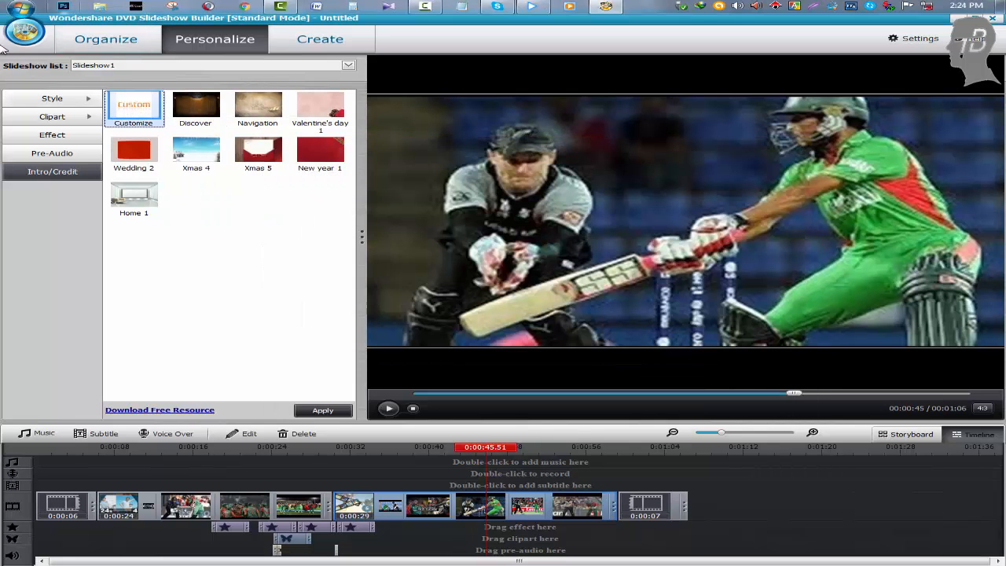
Set the slideshow's output to a computer MPEG-4 Movie (*.mp4) at 1280*720 with the H.264 video encoder
left_click(328, 51)
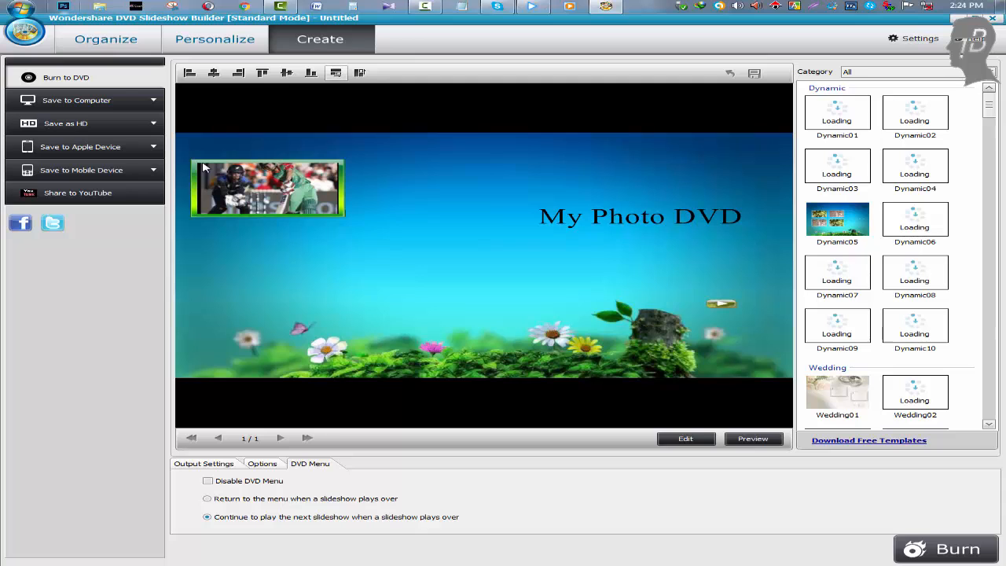
left_click(116, 103)
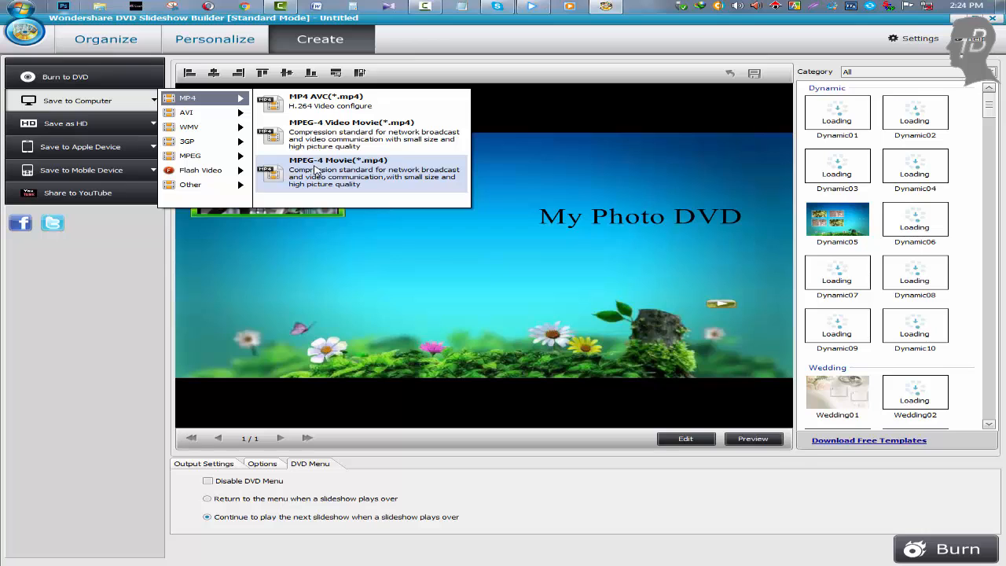
left_click(359, 170)
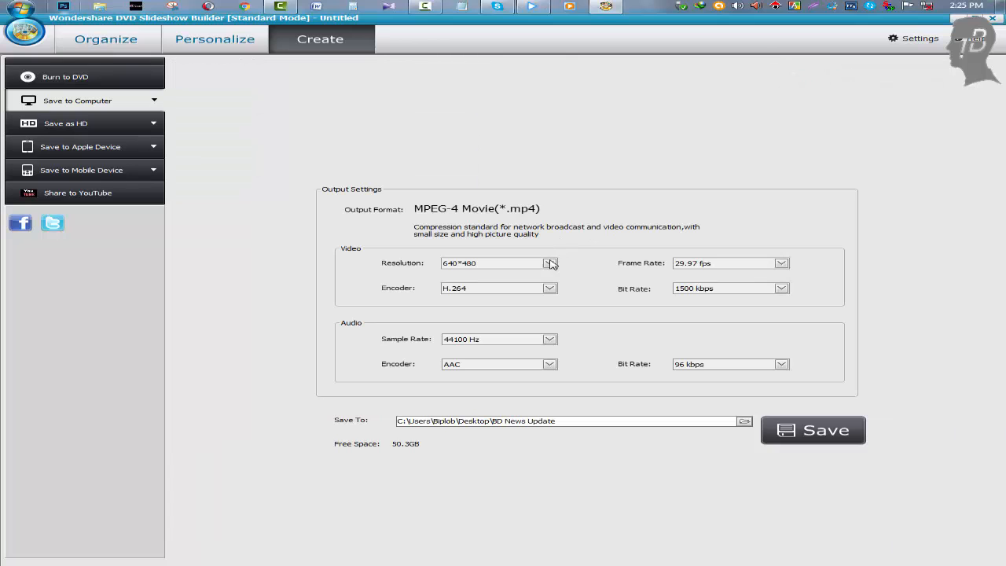
left_click(549, 264)
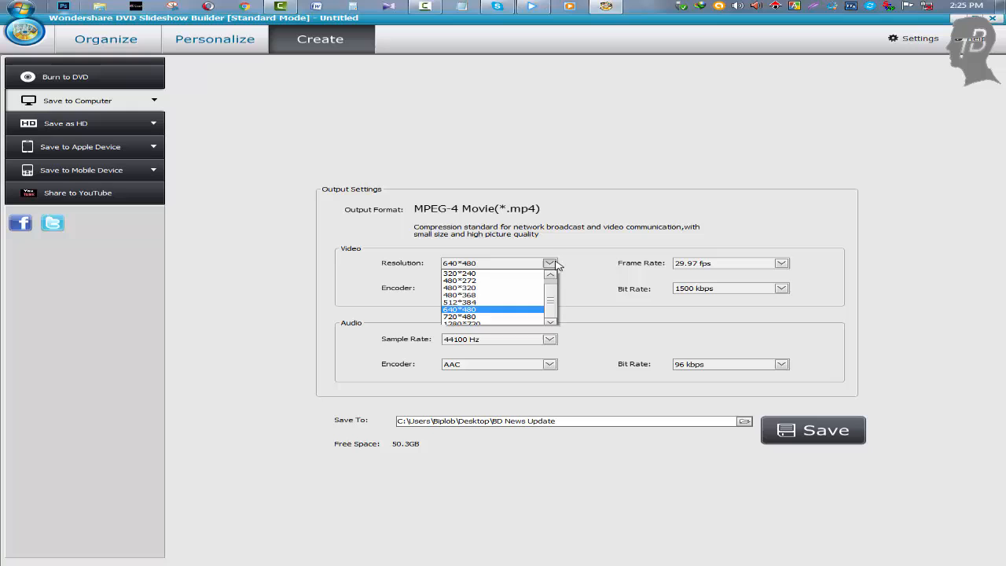
left_click(458, 323)
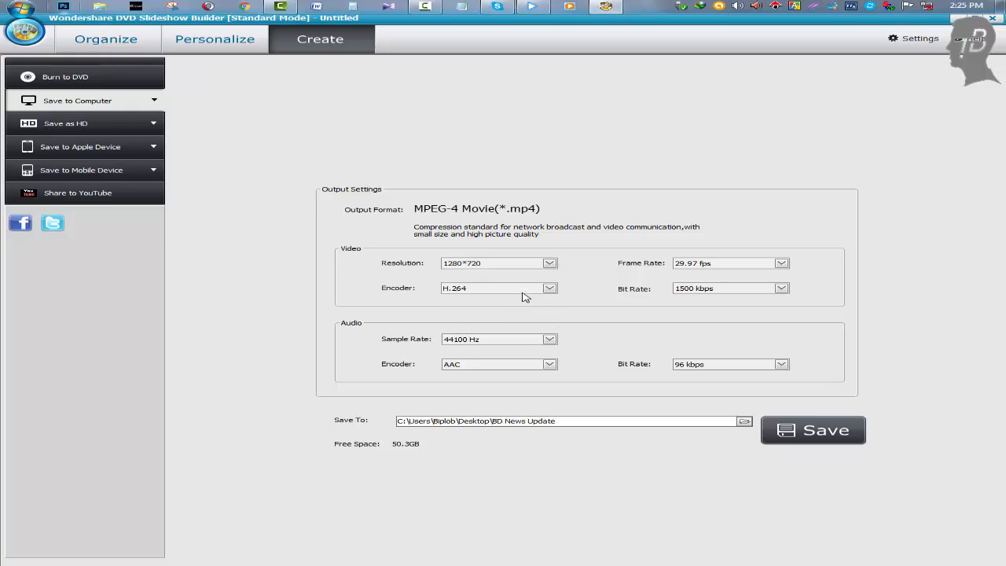
left_click(549, 287)
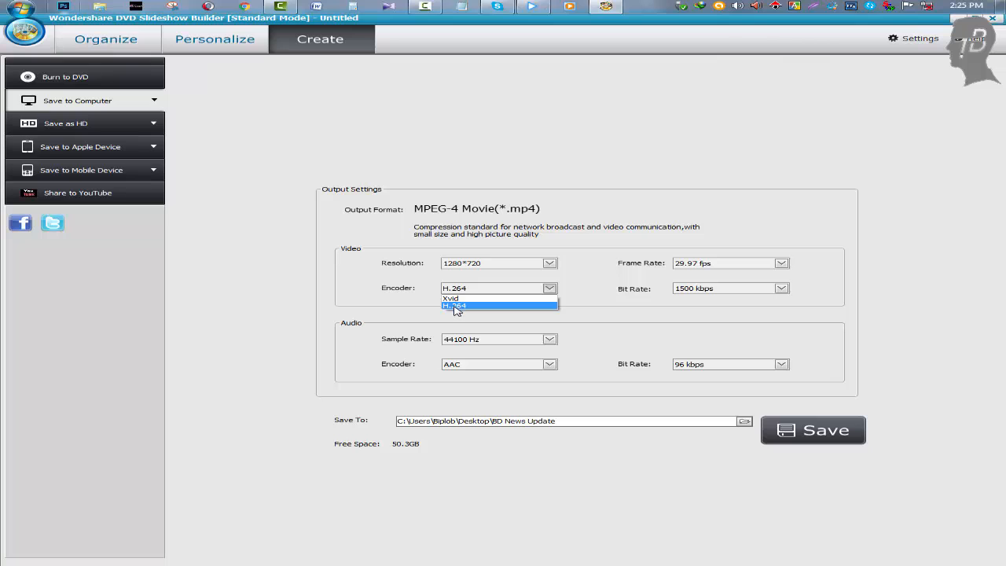
left_click(456, 306)
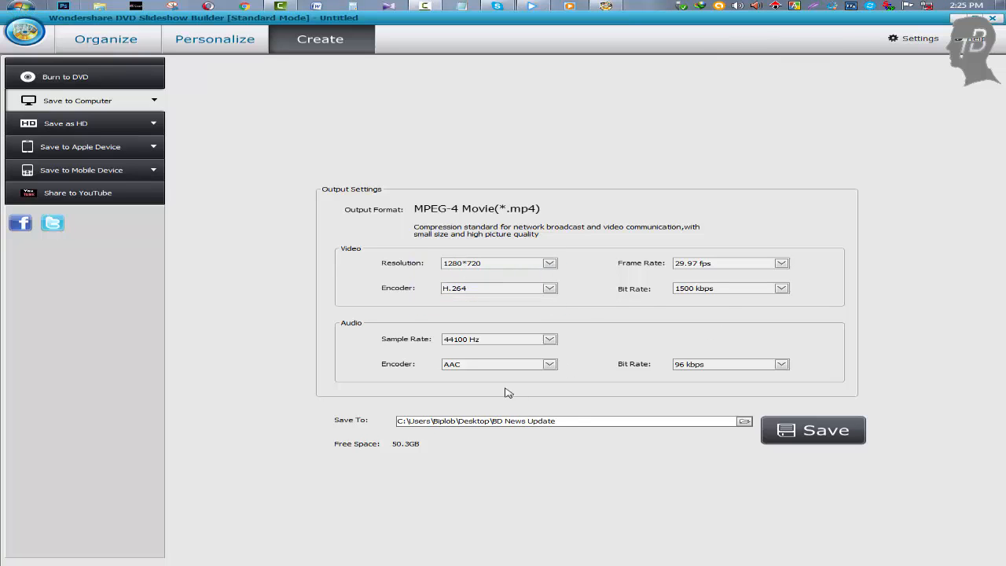
Set the output video's save location to the Desktop
left_click(744, 421)
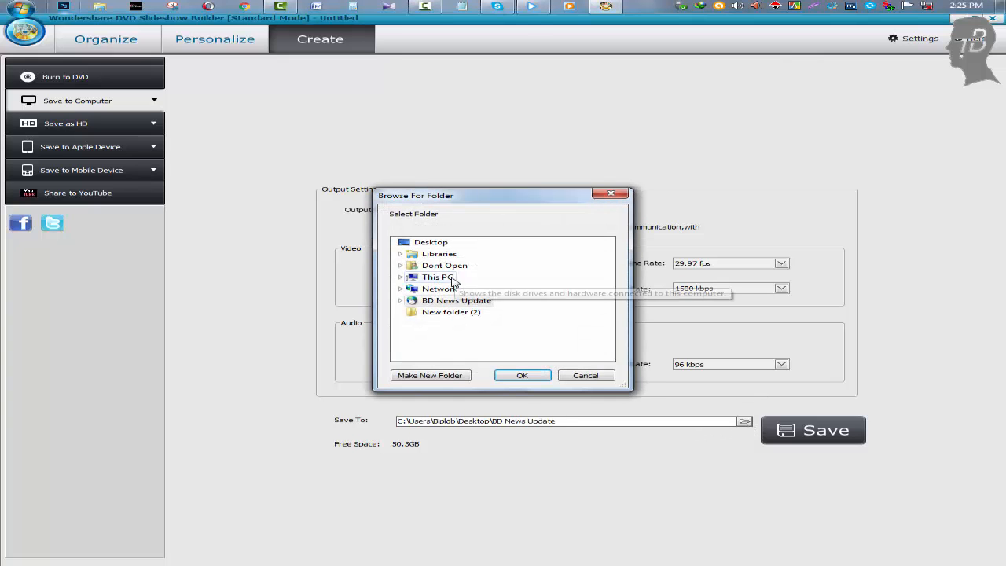
left_click(426, 242)
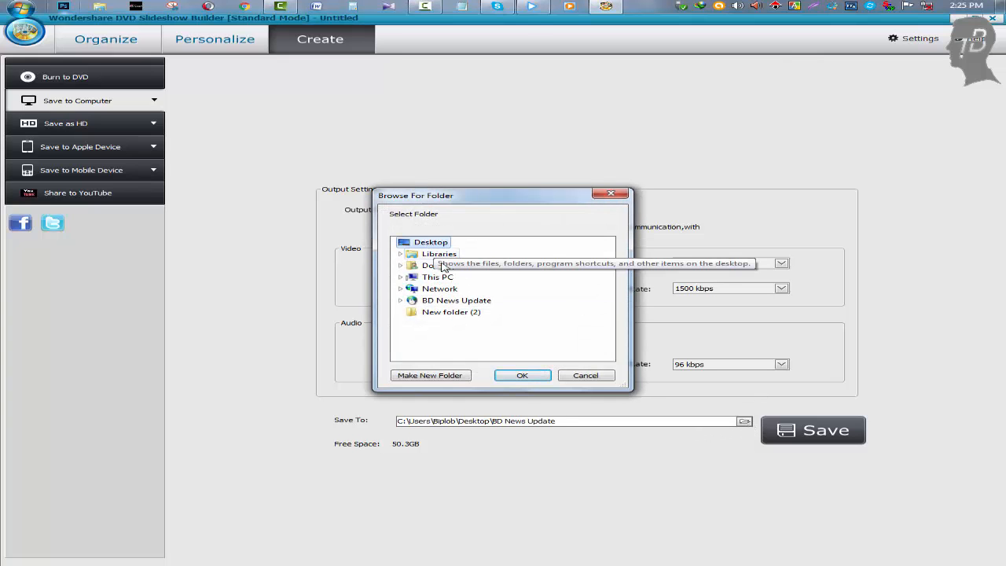
left_click(521, 375)
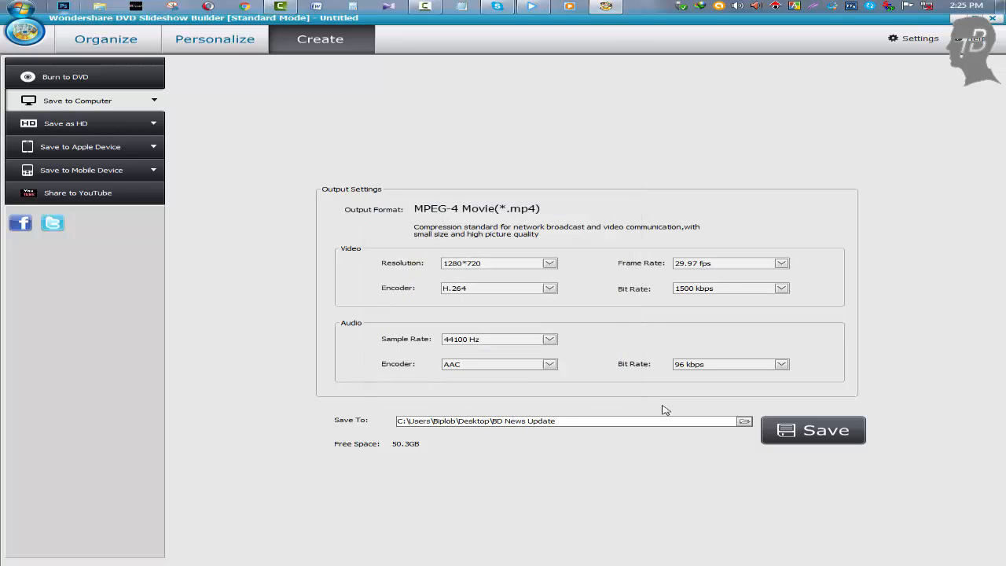
Render the movie without saving the project, with the preview shown and the progress window minimized, and dismiss the completion message
left_click(764, 424)
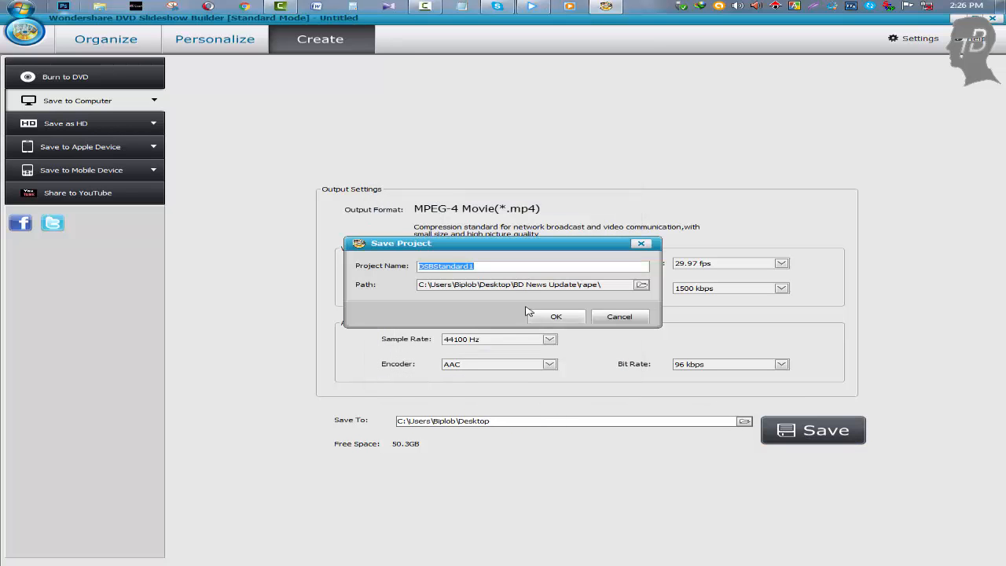
left_click(617, 317)
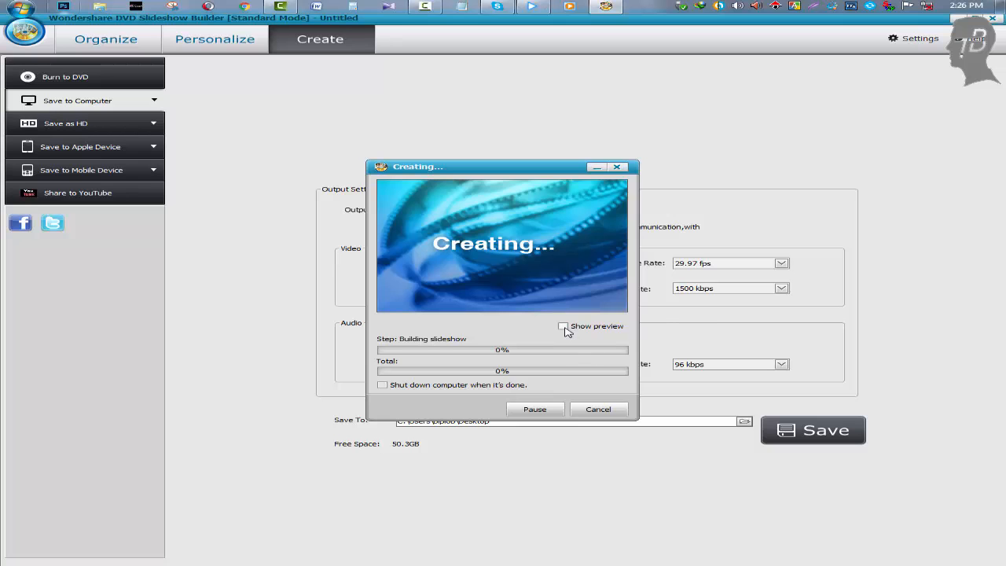
left_click(563, 326)
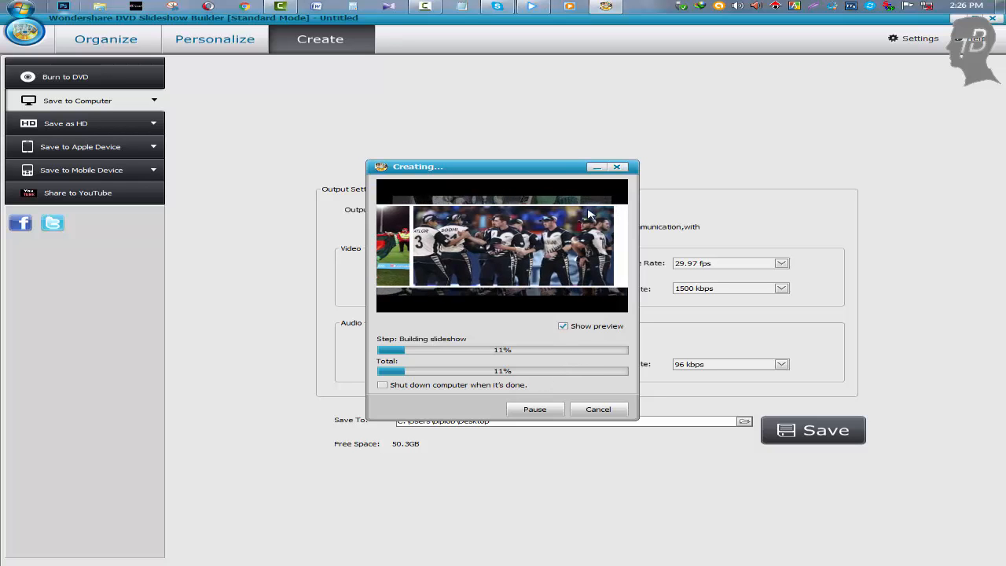
left_click(594, 169)
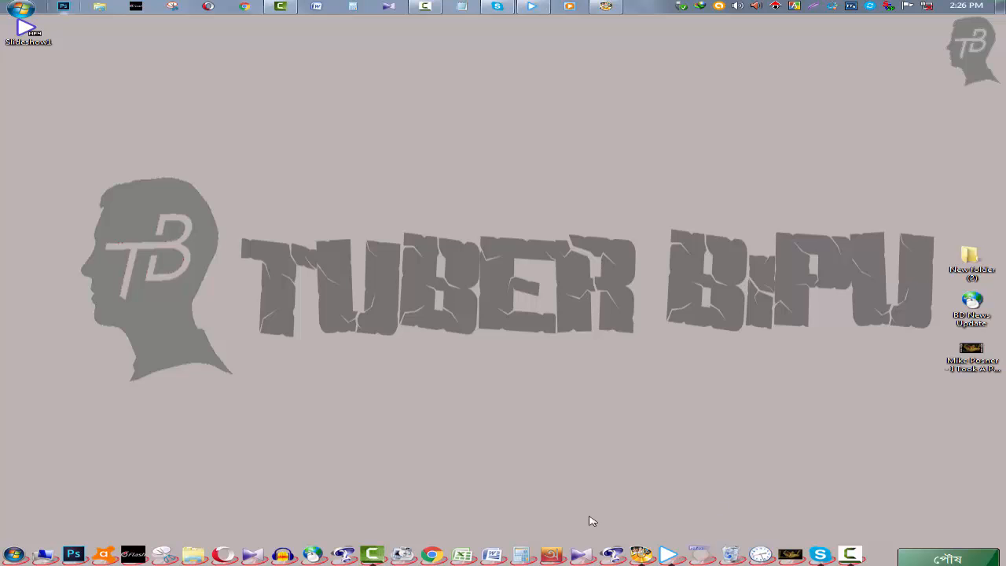
left_click(594, 8)
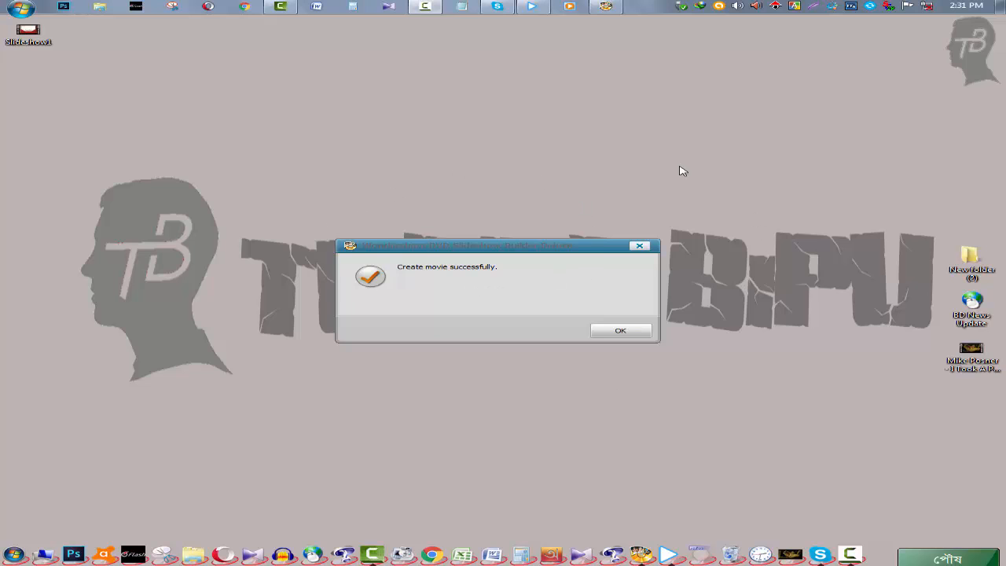
left_click(619, 330)
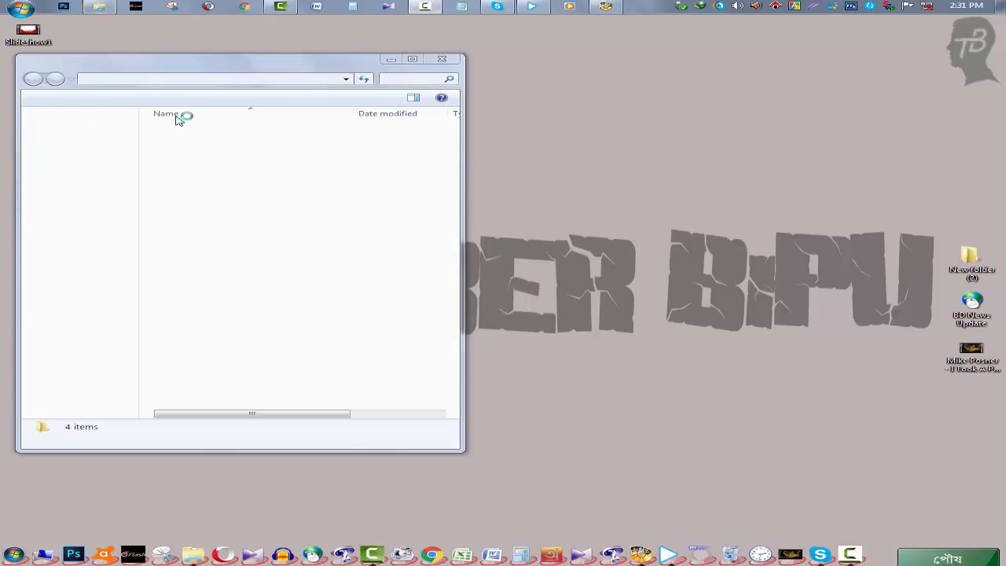
Locate the Slideshow1 video in the Desktop folder, close the folder and move the video's icon to the upper middle of the desktop
left_click(78, 128)
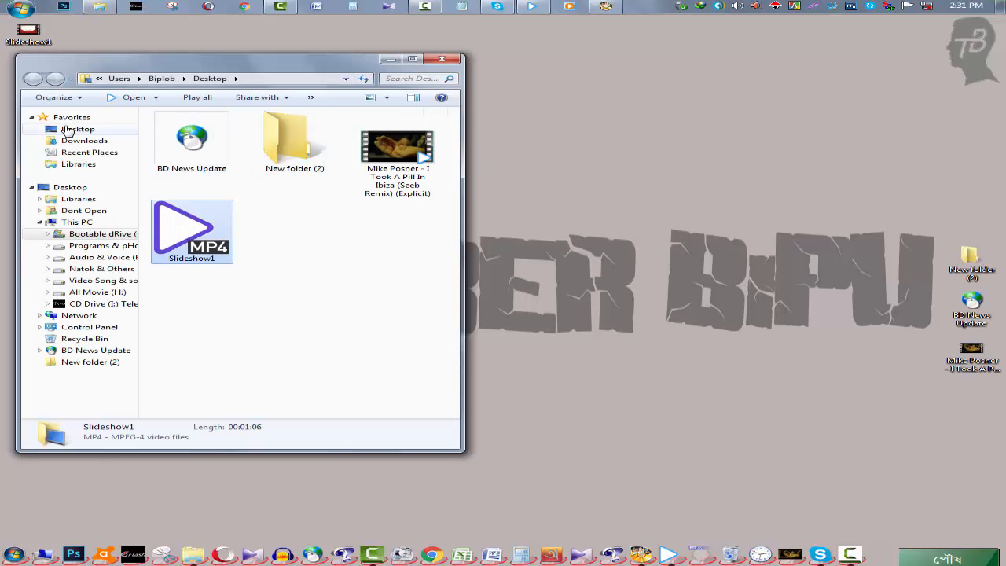
left_click(285, 253)
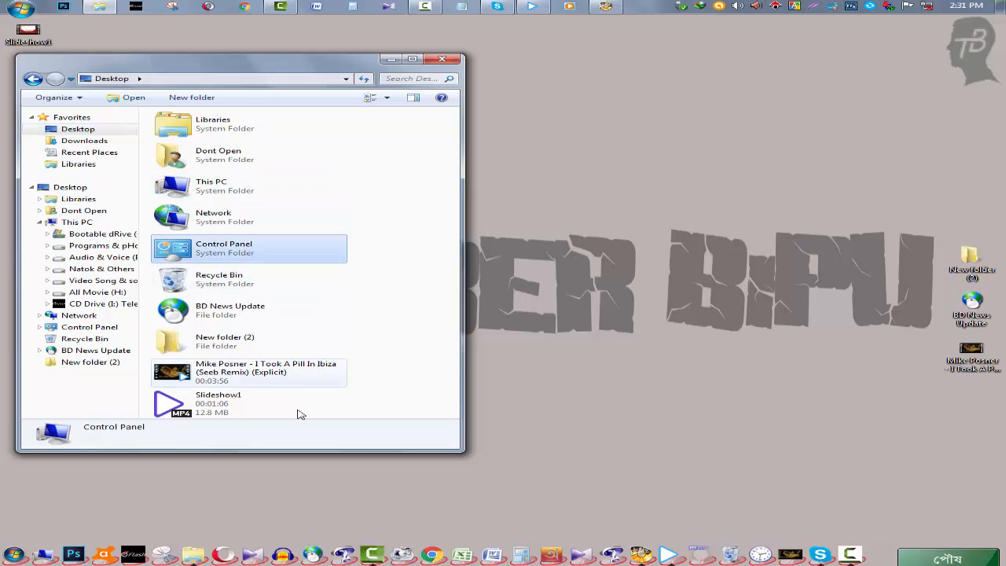
left_click(289, 412)
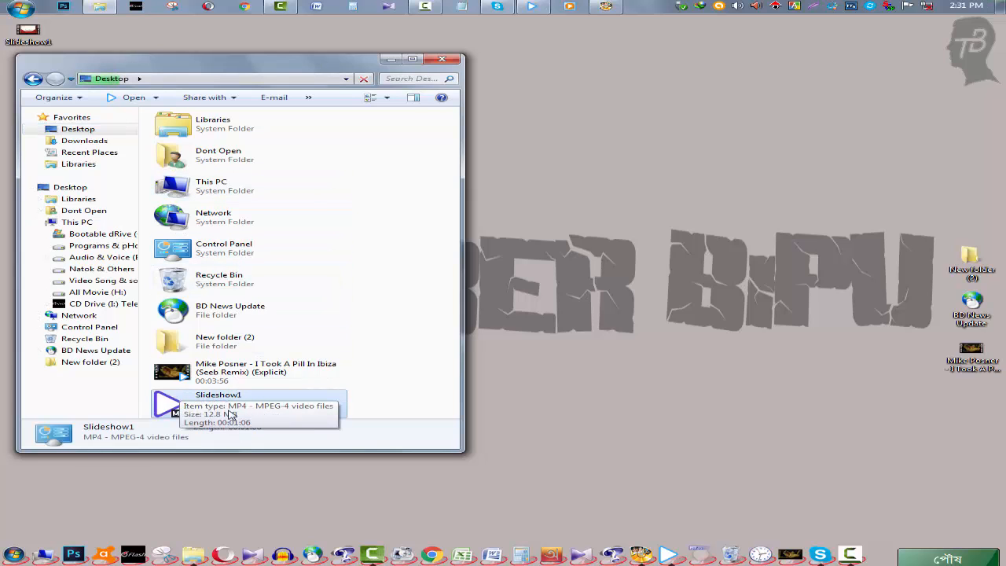
left_click(442, 59)
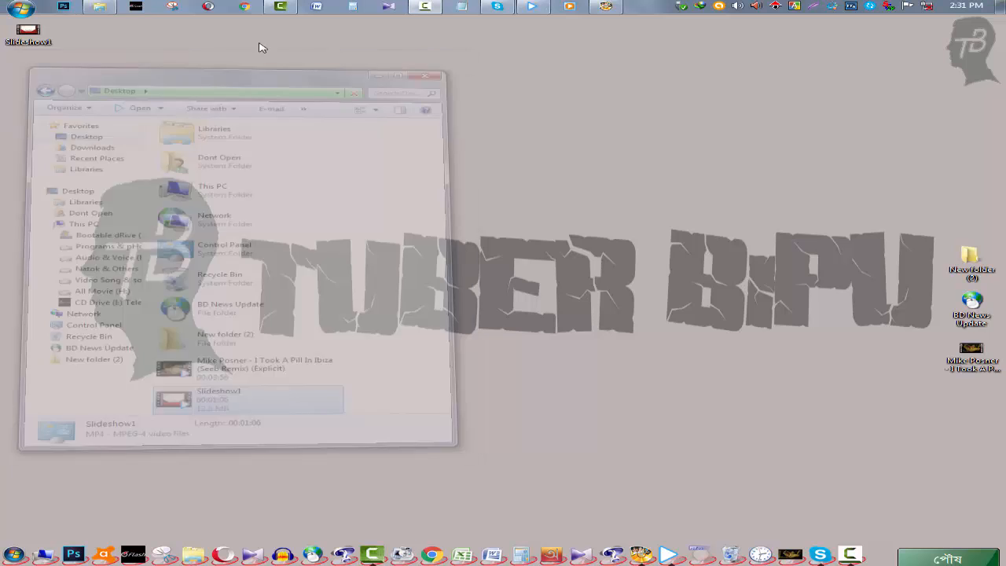
left_click_drag(35, 35, 437, 177)
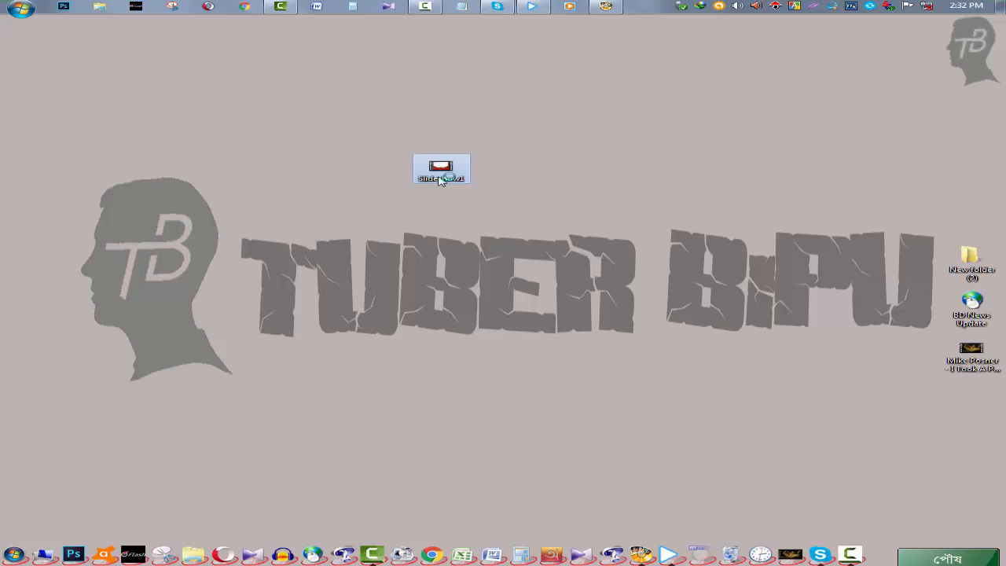
Play the exported Slideshow1 video full screen, skip to several points to review it, pause it and return to the desktop
double_click(442, 178)
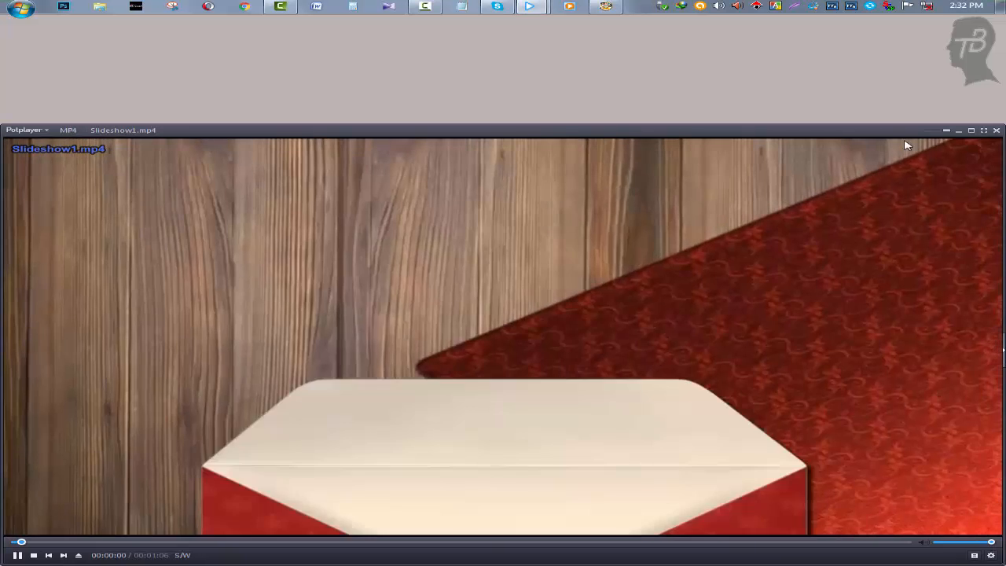
left_click(987, 133)
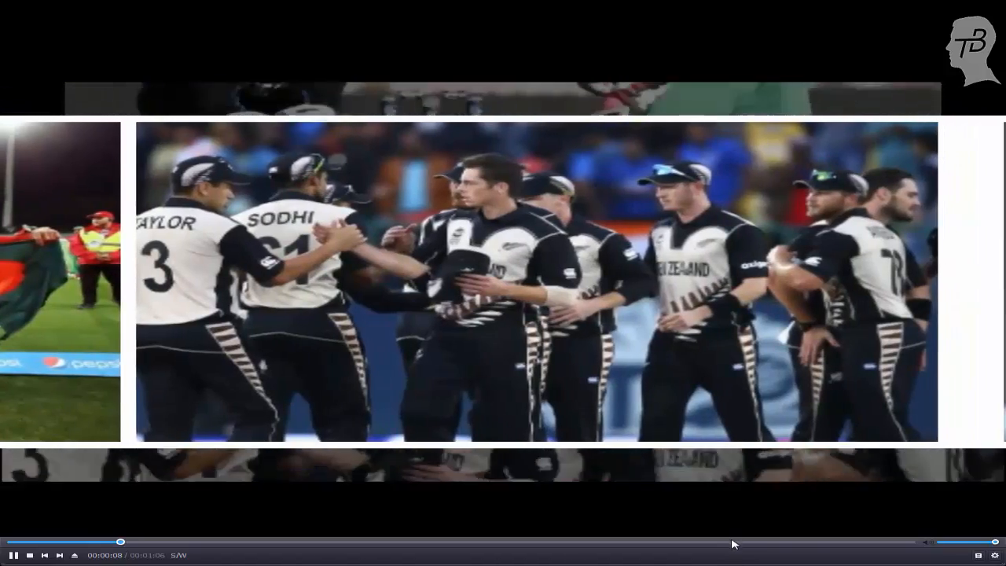
left_click(731, 541)
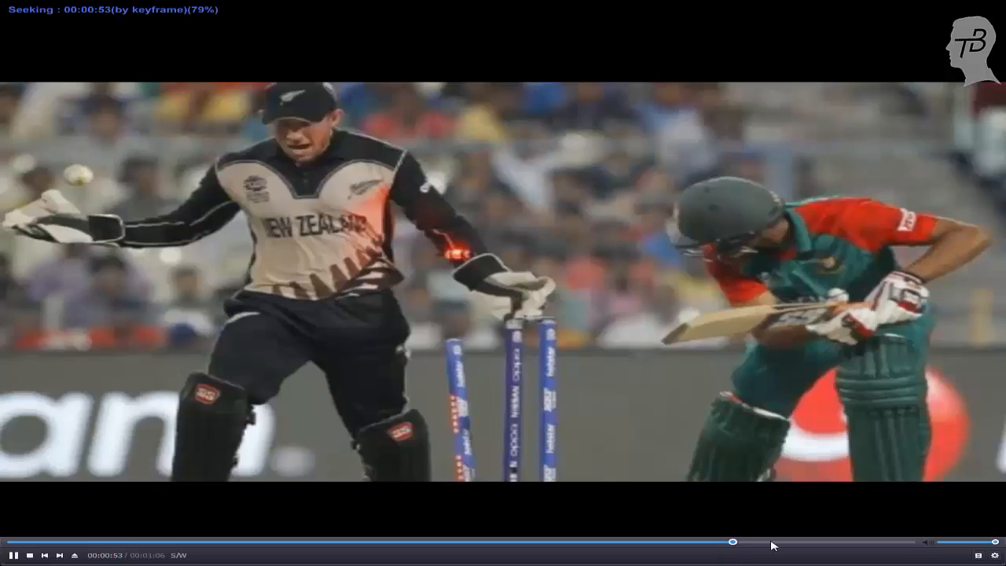
left_click(813, 541)
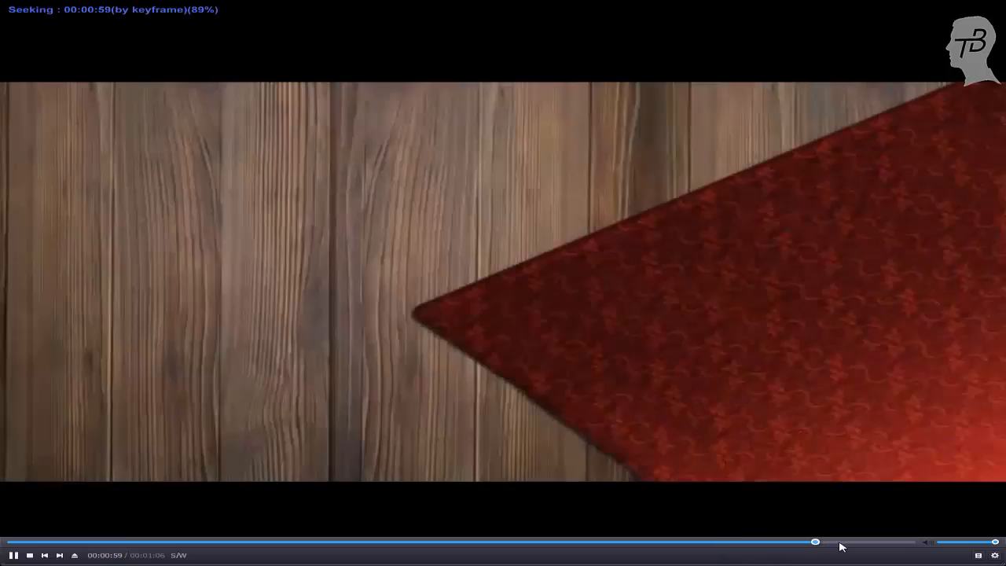
left_click_drag(839, 543, 779, 548)
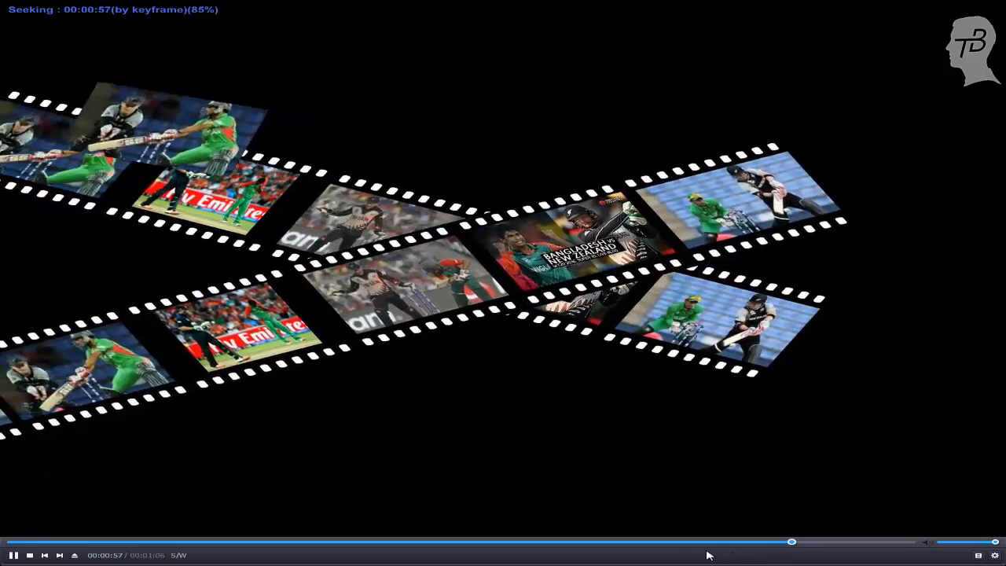
left_click_drag(709, 554, 431, 545)
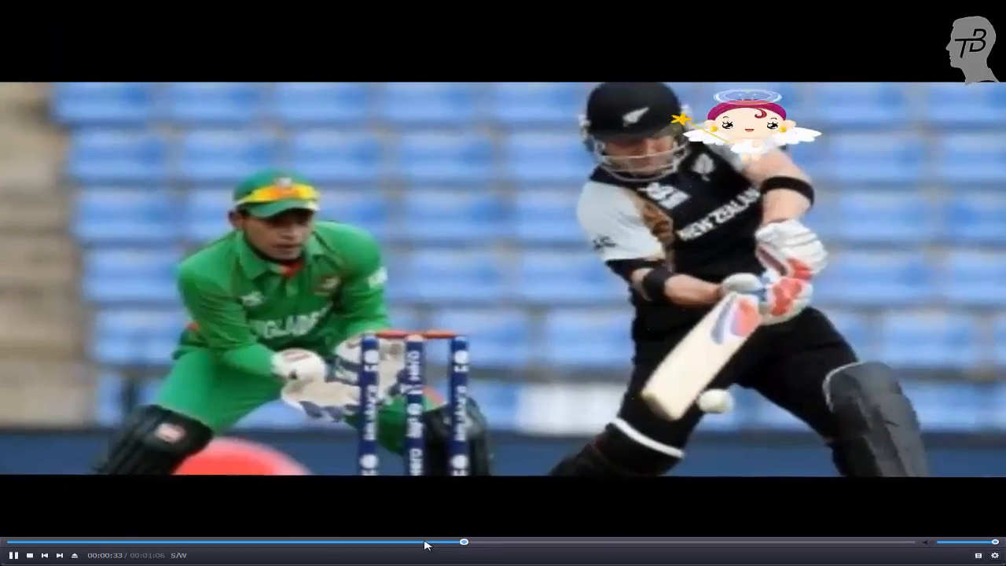
left_click_drag(422, 543, 406, 542)
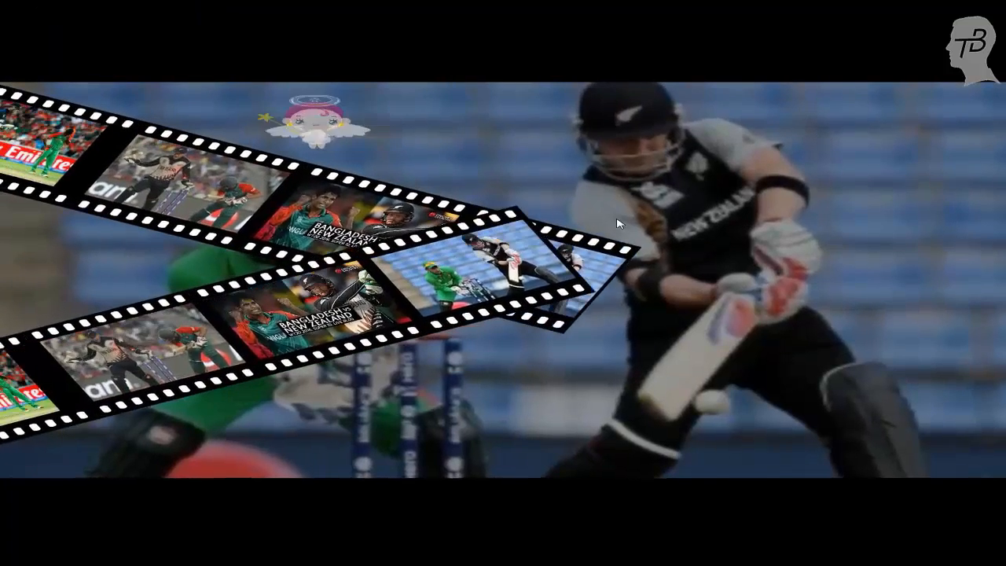
left_click(616, 224)
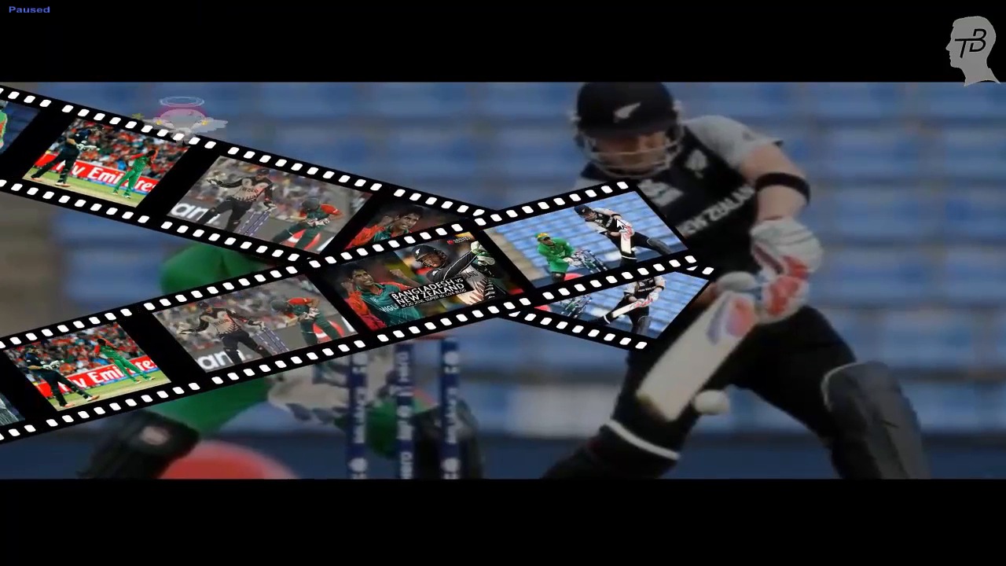
left_click(998, 6)
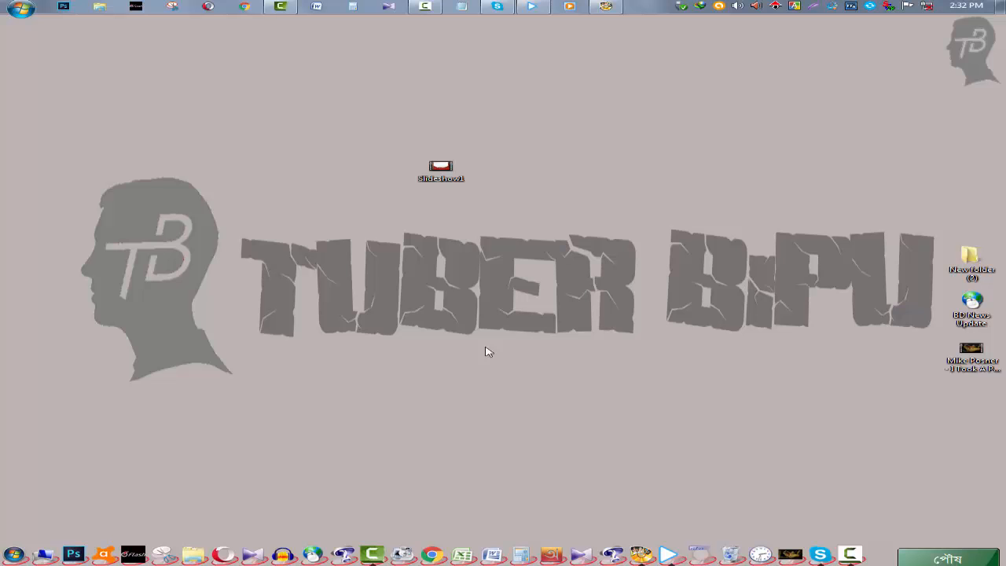
Switch to Camtasia Studio and replace the capture-1.trec clip on Track 1 with Slideshow1 imported from the Desktop
left_click(279, 7)
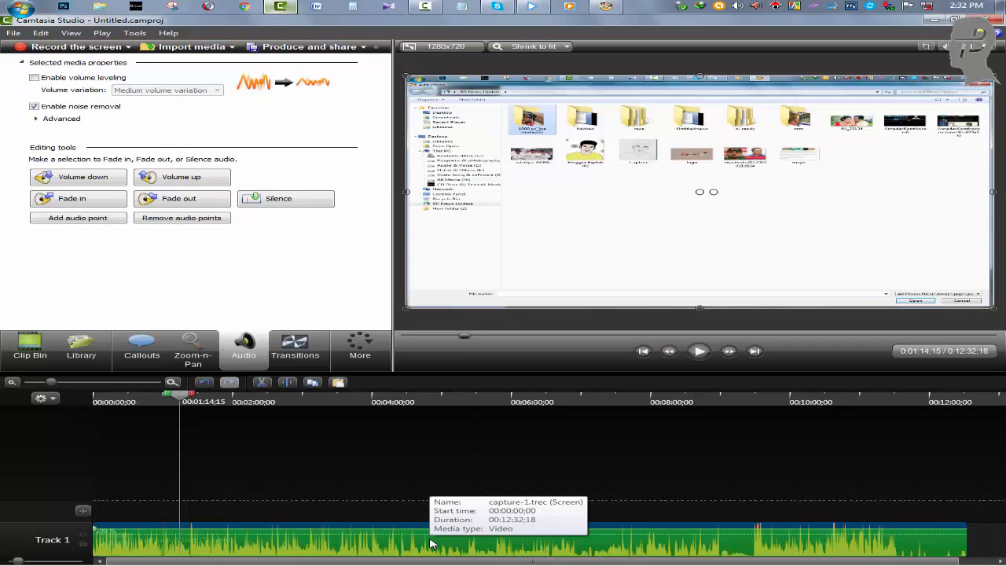
key("Delete")
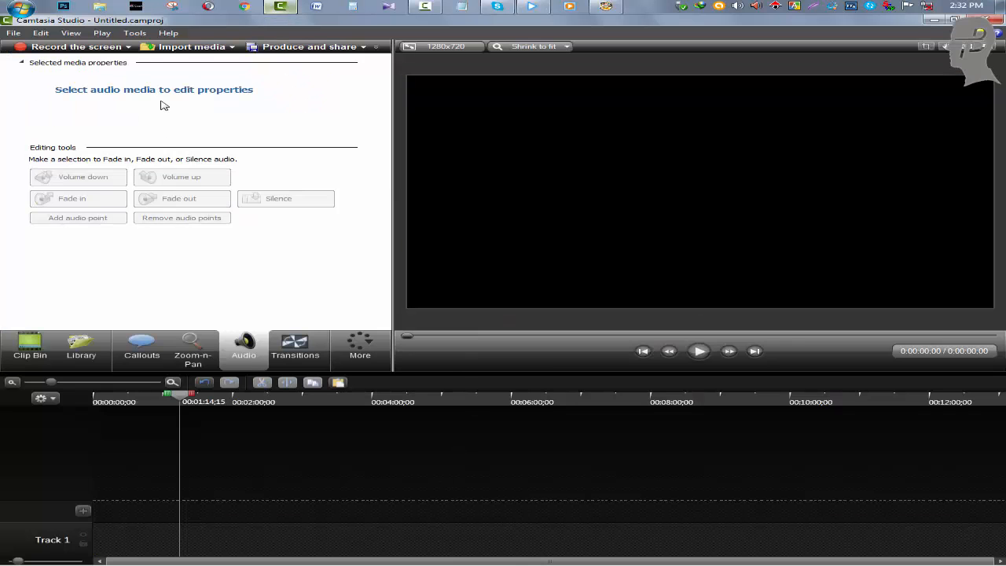
left_click(192, 49)
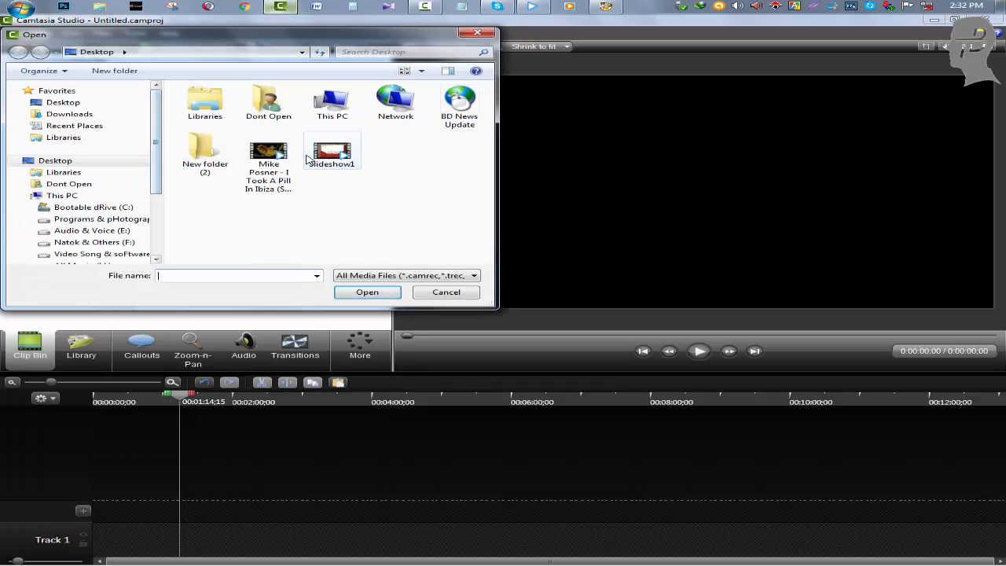
double_click(324, 157)
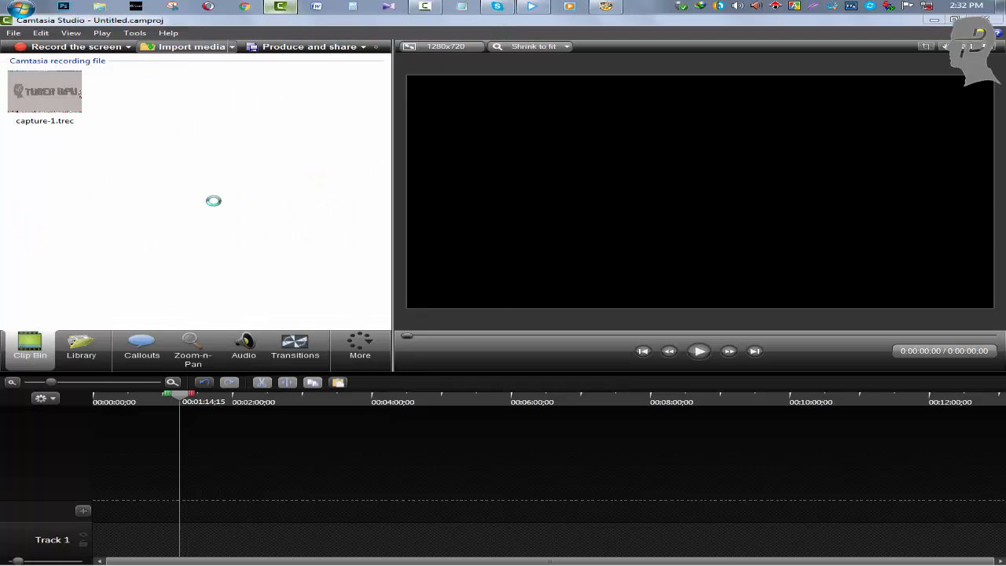
left_click_drag(45, 189, 110, 541)
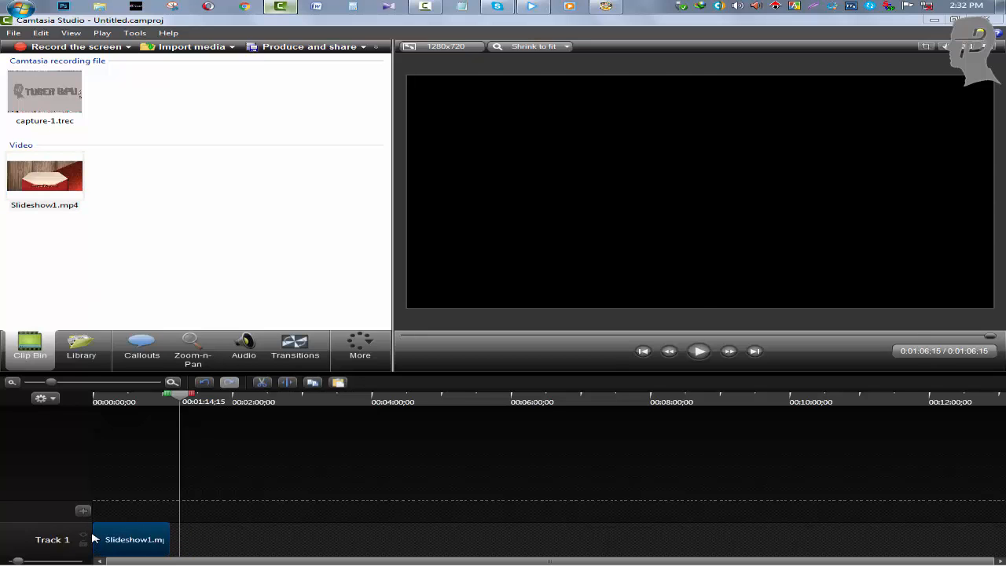
Enlarge the timeline scale, select the Slideshow1 clip and play its first few seconds from the beginning
left_click(150, 521)
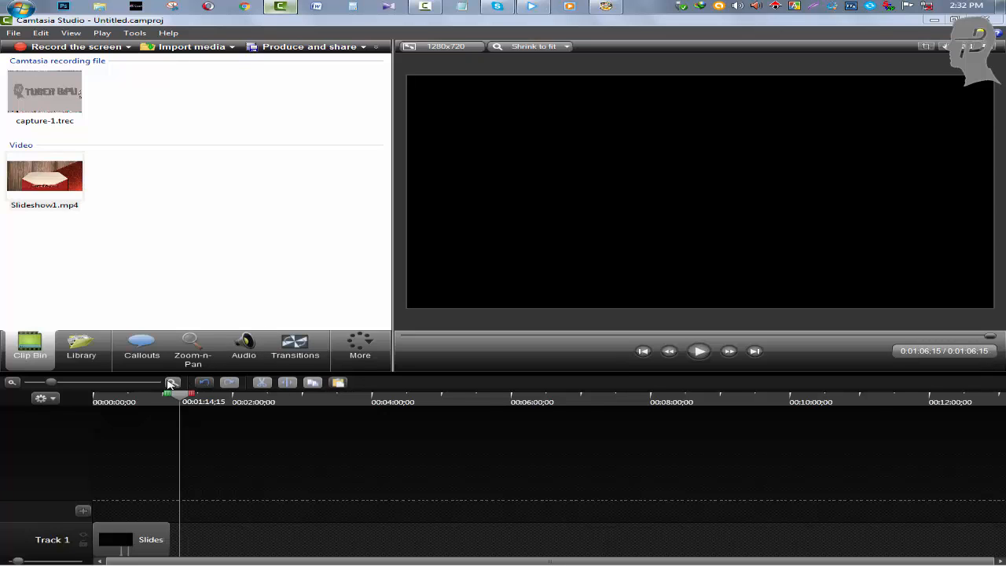
left_click(171, 383)
left_click(171, 382)
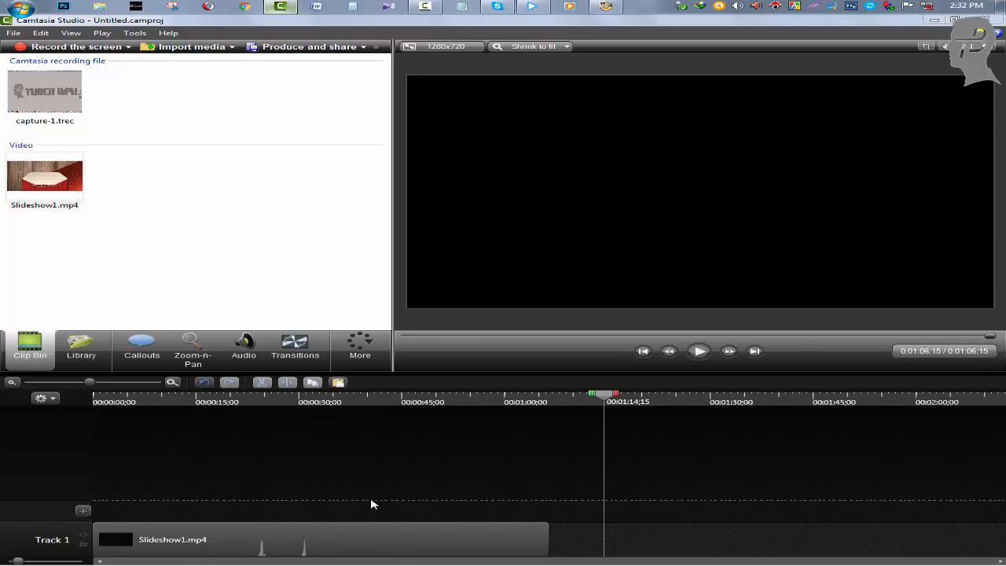
left_click(365, 530)
right_click(329, 539)
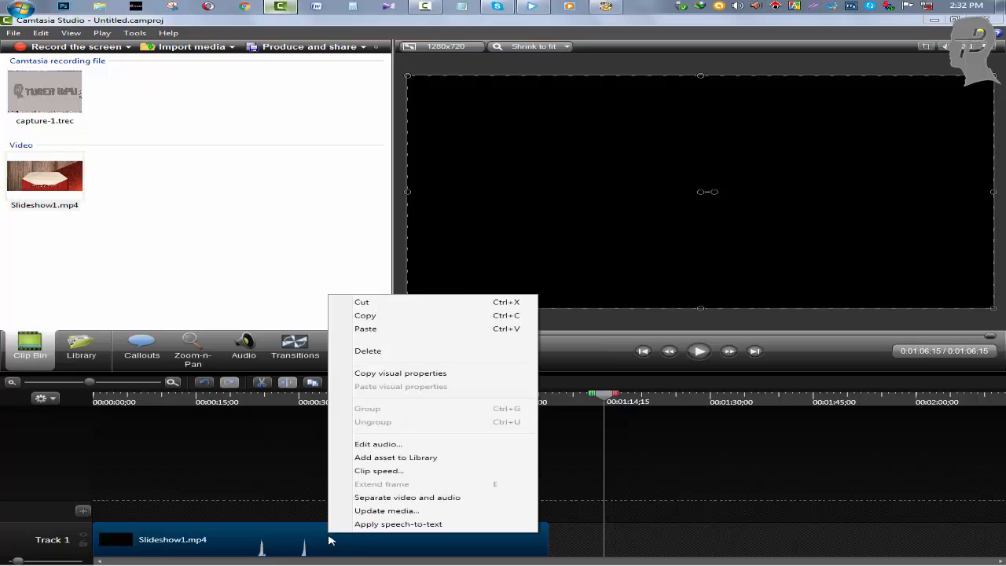
left_click(321, 542)
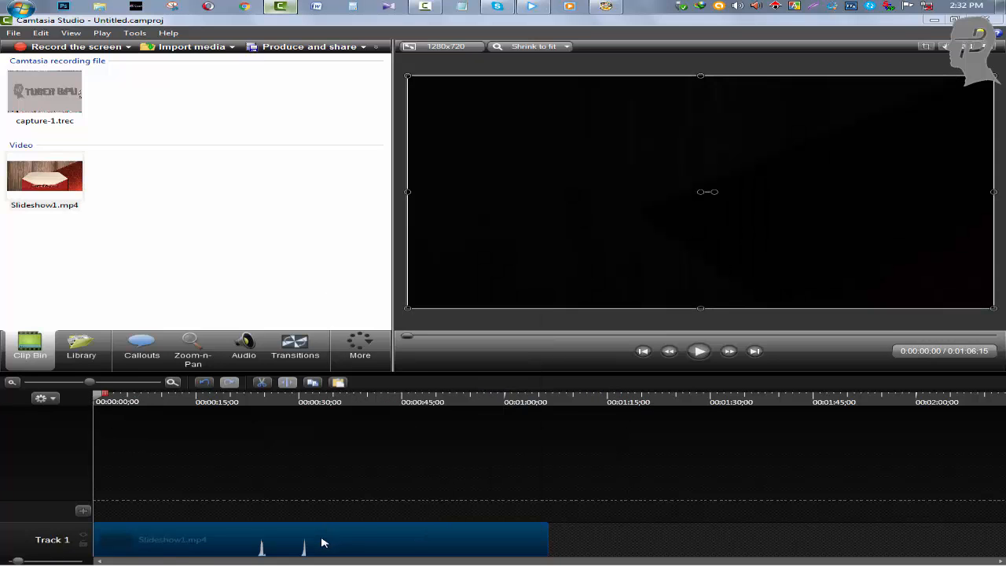
left_click(700, 353)
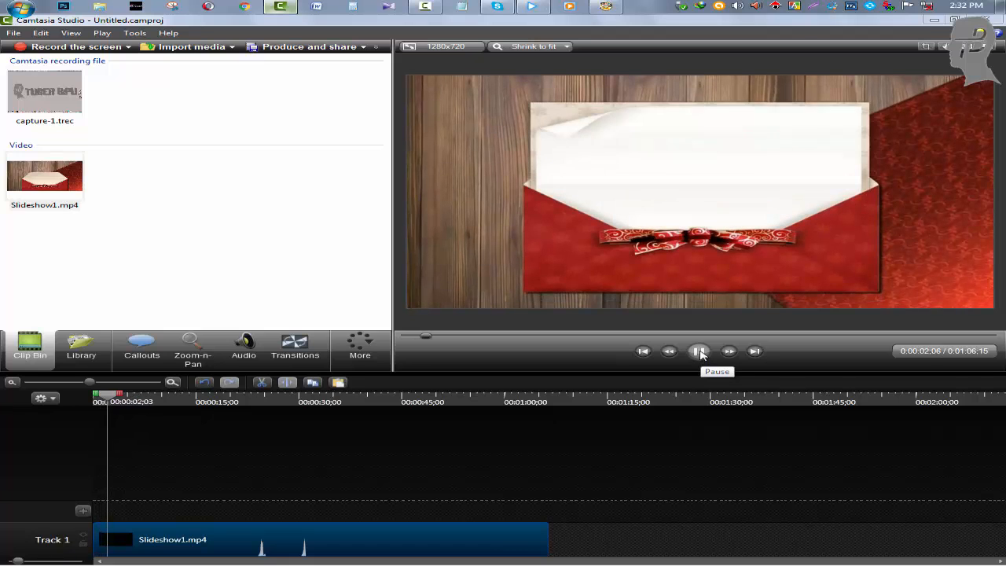
left_click(700, 352)
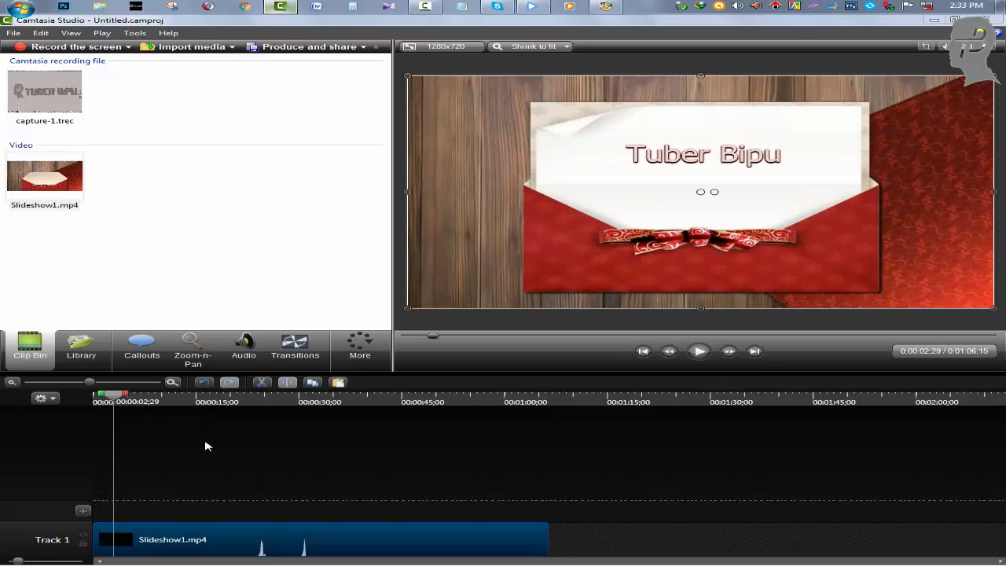
Import the song 01 Black Star from the Avril Lavigne album folder in ALL ENGLISH > A-Evril on drive E
left_click(192, 47)
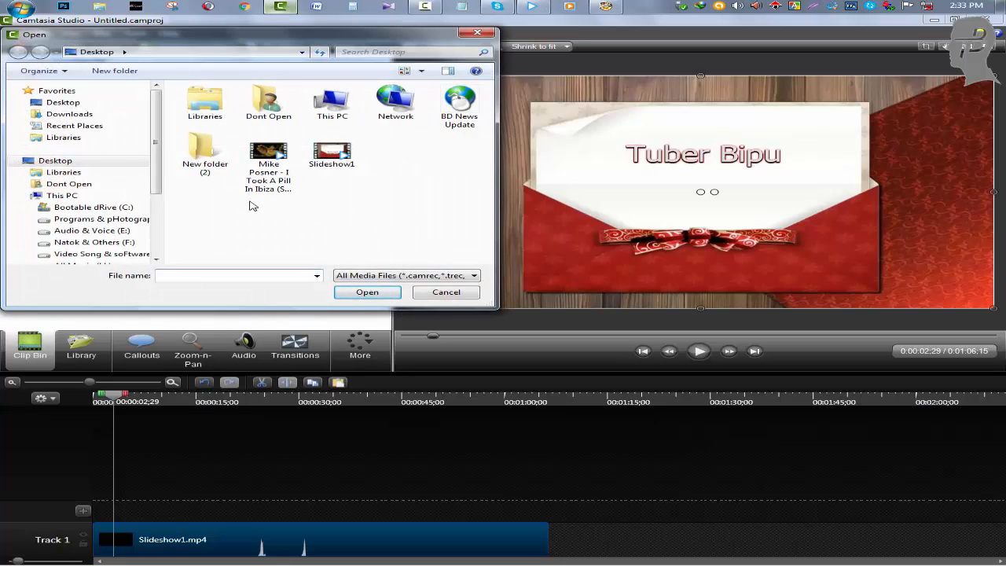
double_click(331, 104)
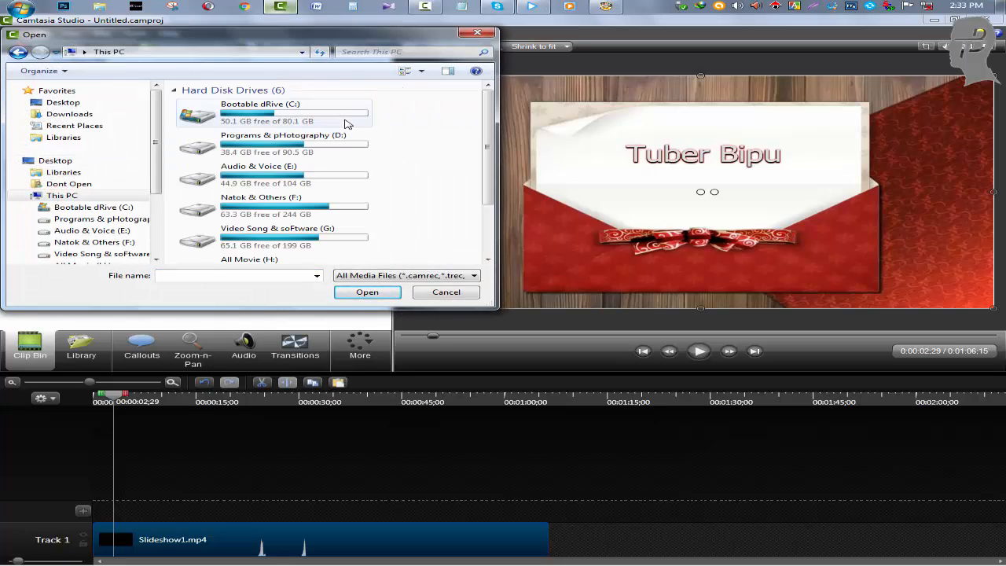
double_click(259, 172)
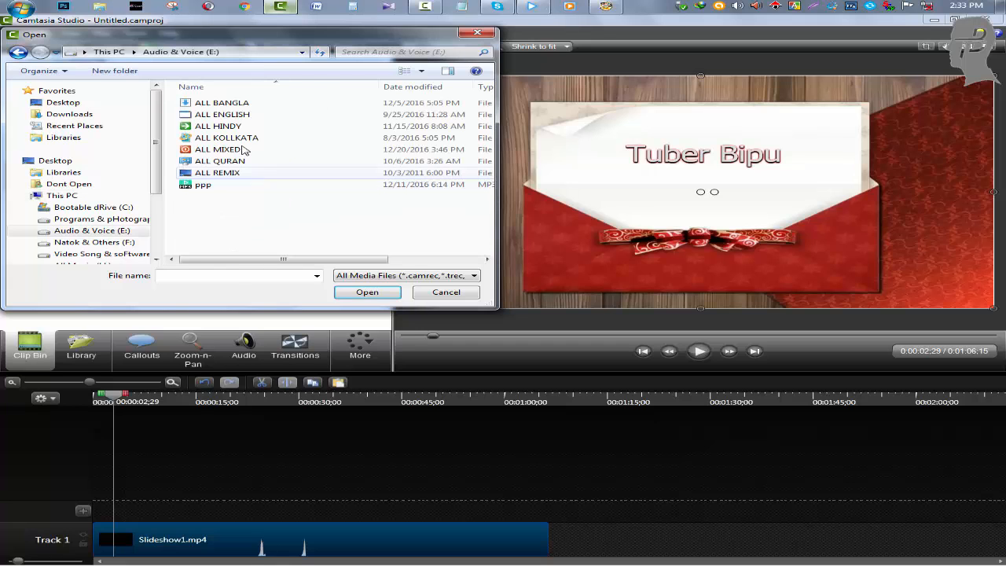
double_click(223, 114)
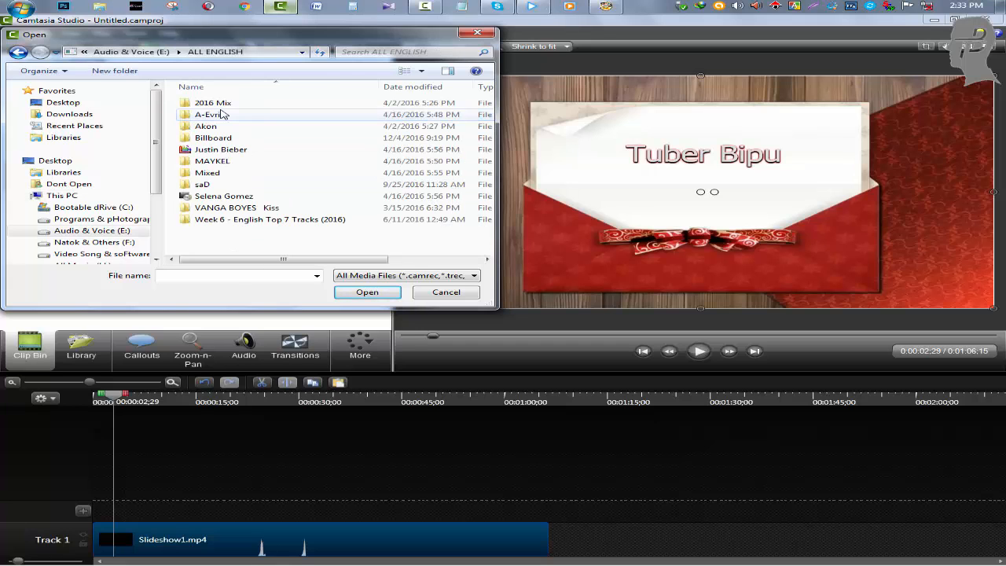
double_click(222, 114)
double_click(220, 113)
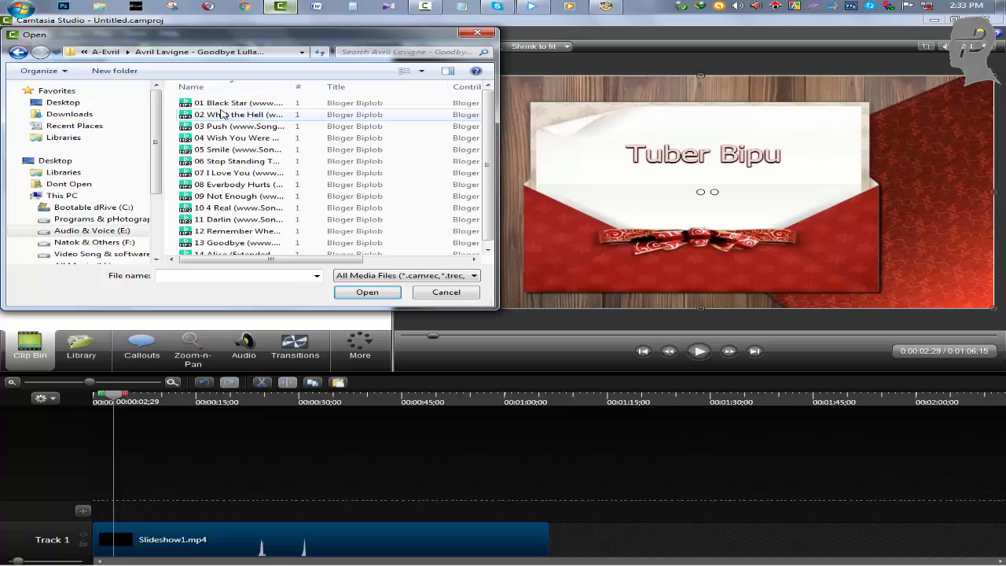
double_click(218, 106)
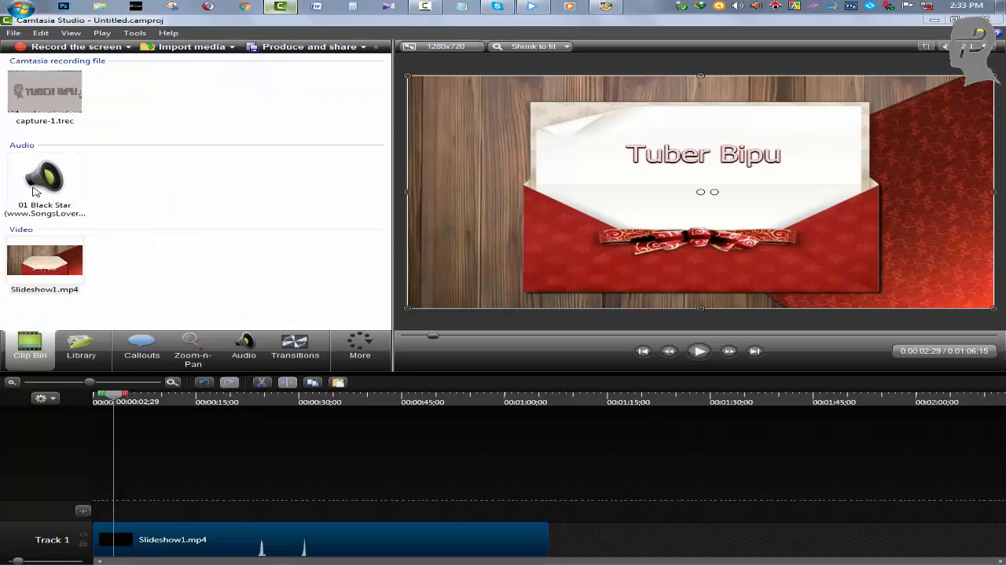
Place the 01 Black Star song at the start of Track 2 and try to extend its end
left_click(35, 191)
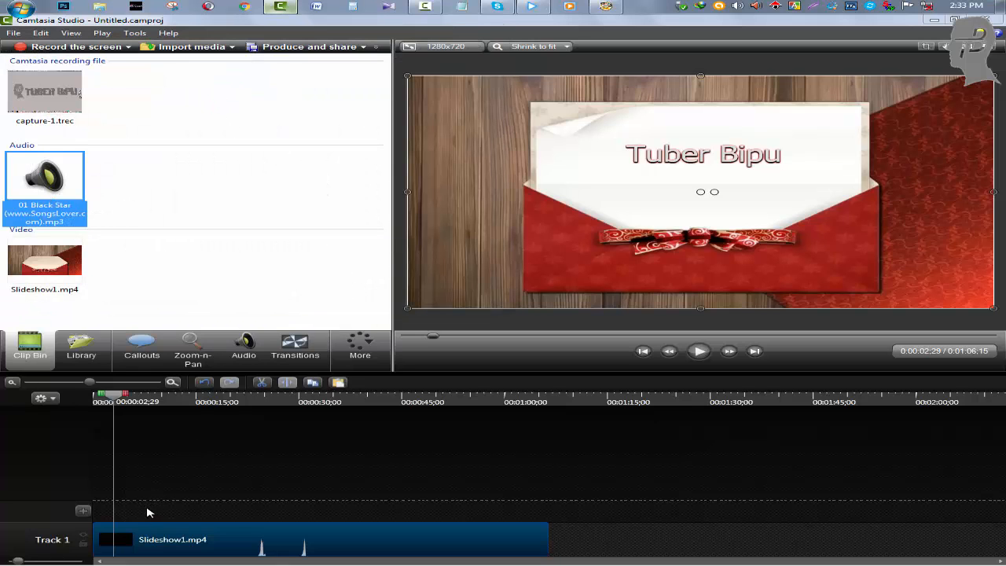
left_click_drag(146, 511, 259, 503)
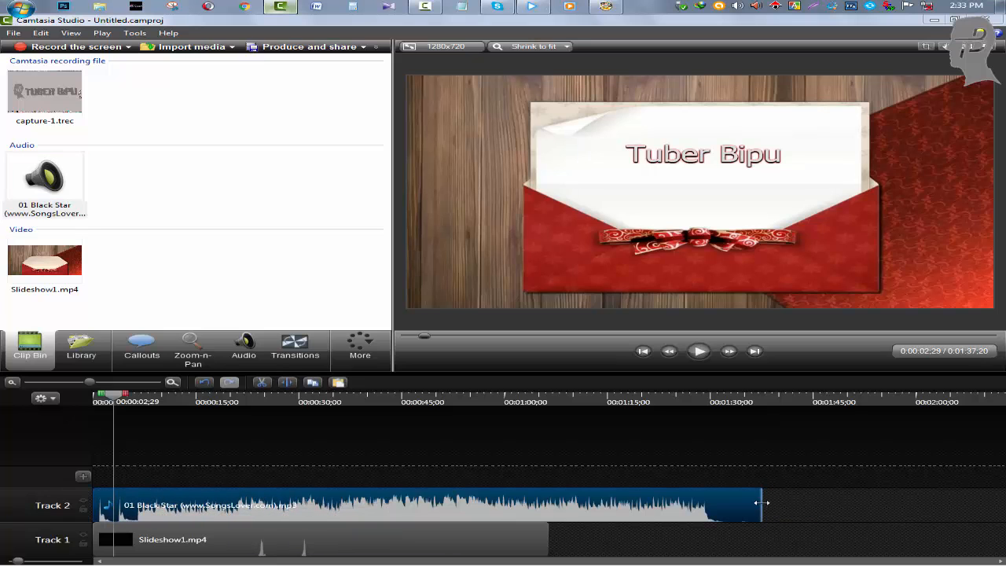
left_click_drag(760, 502, 807, 504)
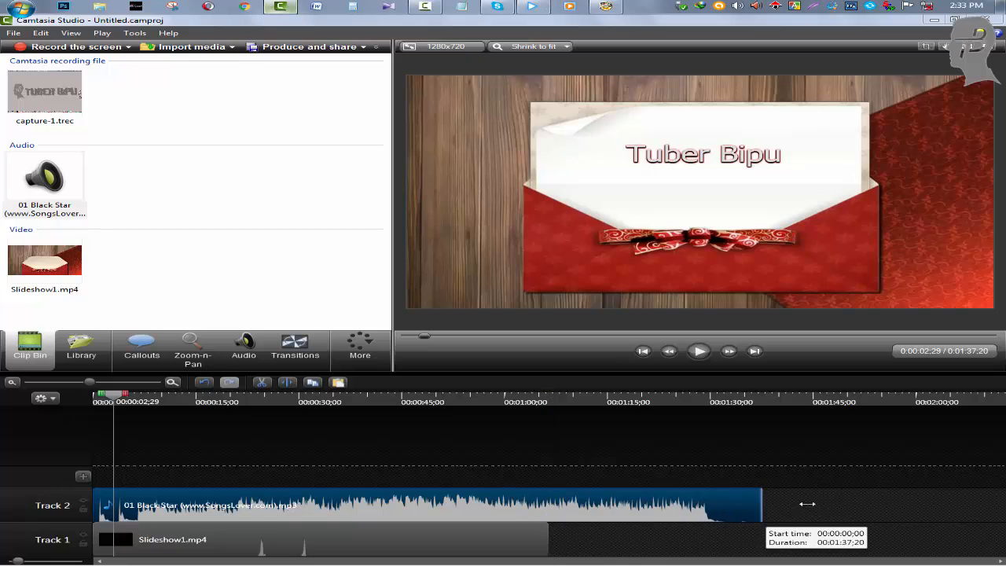
Add a second copy of Slideshow1 right after the first on Track 1 and trim its end to match the song's end
left_click(422, 540)
left_click_drag(423, 540, 397, 540)
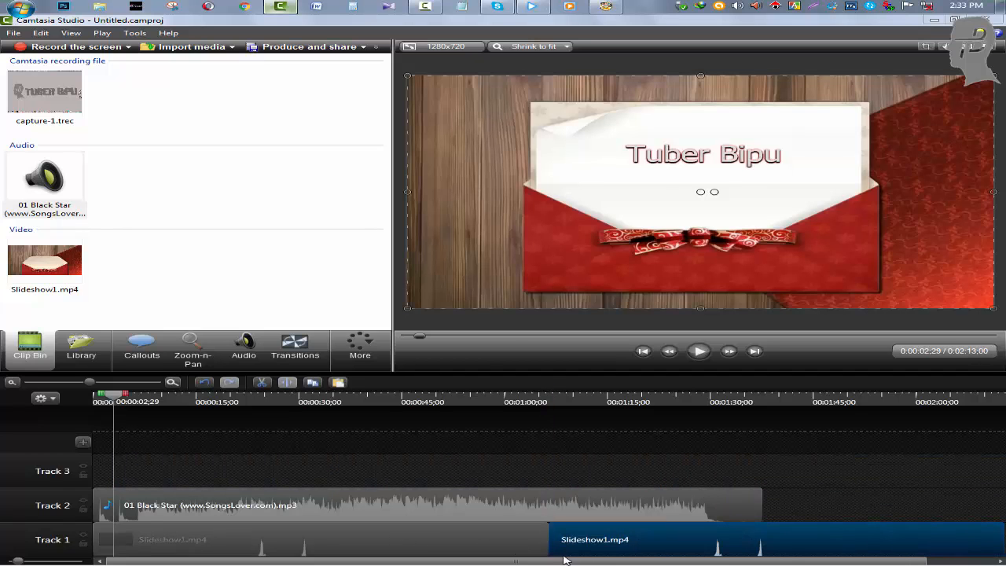
left_click_drag(570, 560, 746, 561)
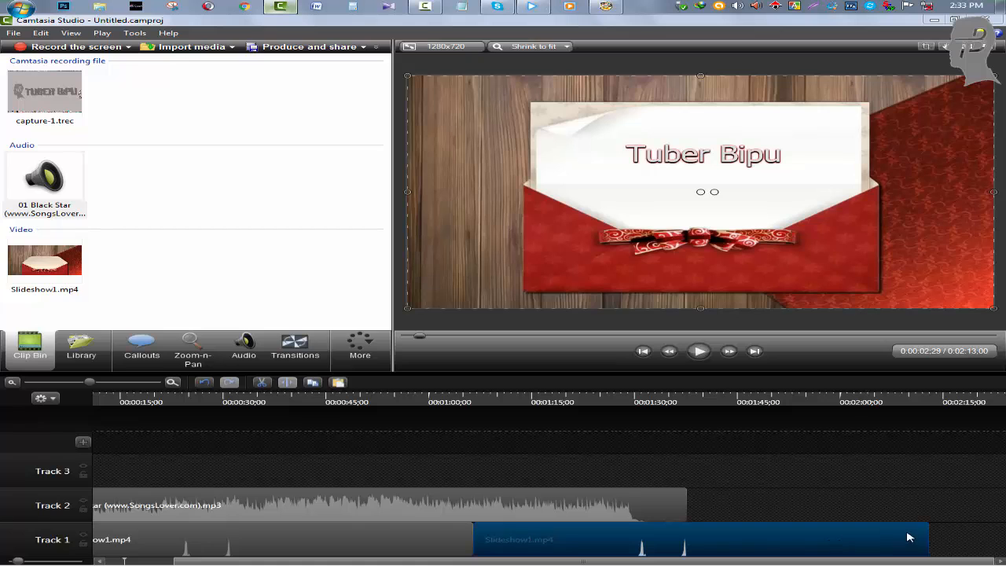
left_click_drag(927, 538, 682, 535)
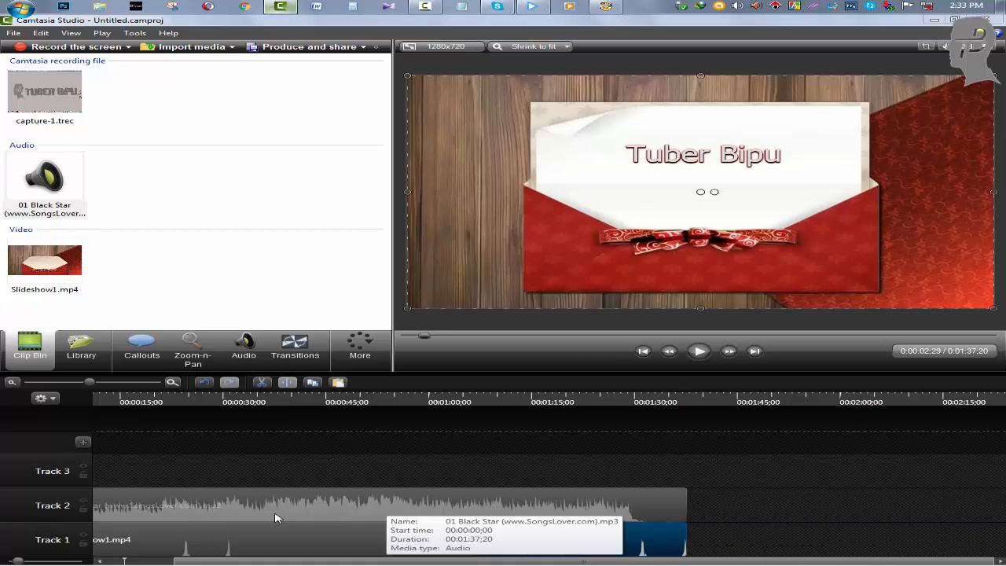
Return the playhead to the start of the timeline and play the slideshow with its added song
left_click_drag(839, 562, 550, 562)
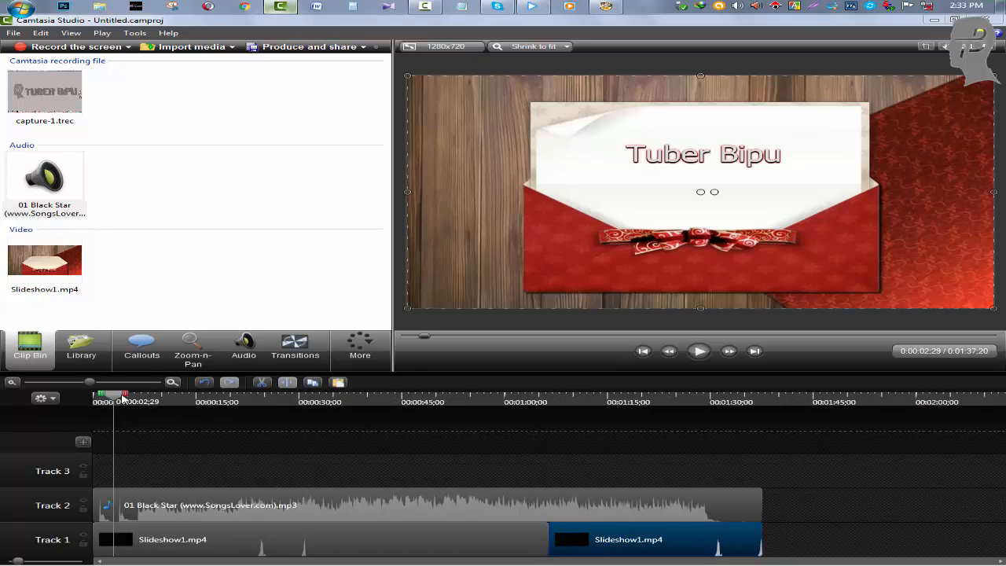
left_click_drag(122, 399, 93, 401)
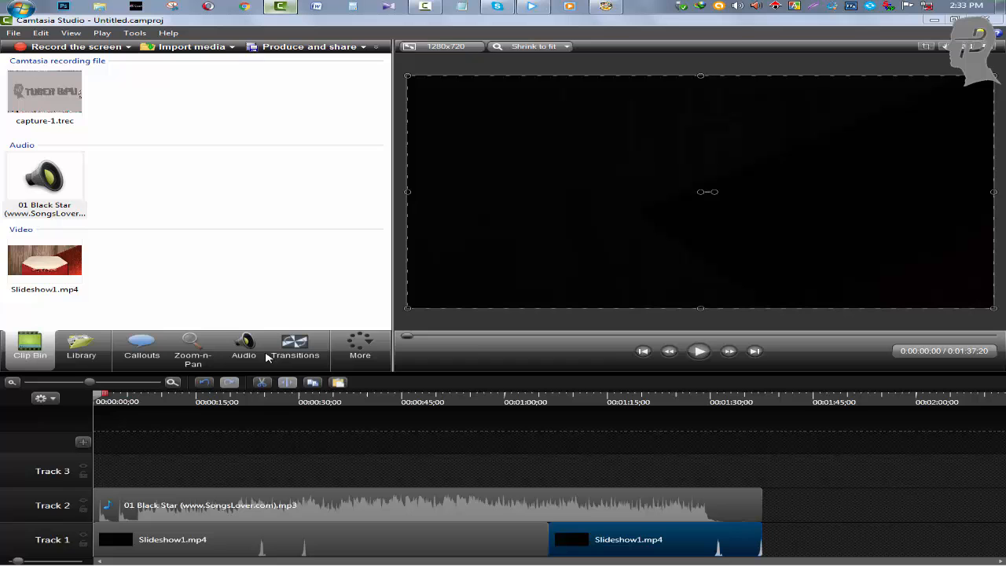
left_click(699, 352)
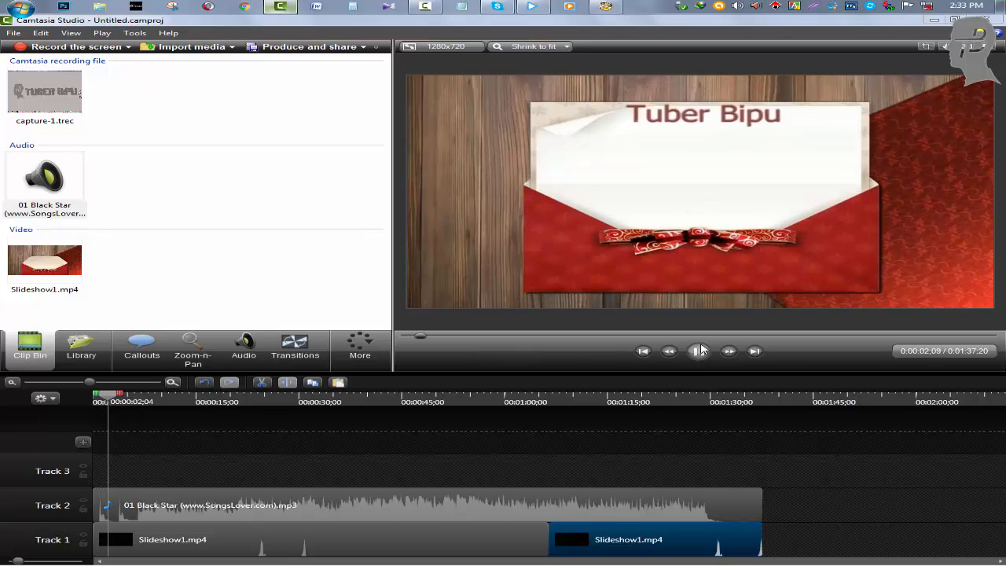
Lower the audio level of the 01 Black Star clip on Track 2 to silence and play the slideshow to check it
left_click(699, 351)
left_click(243, 348)
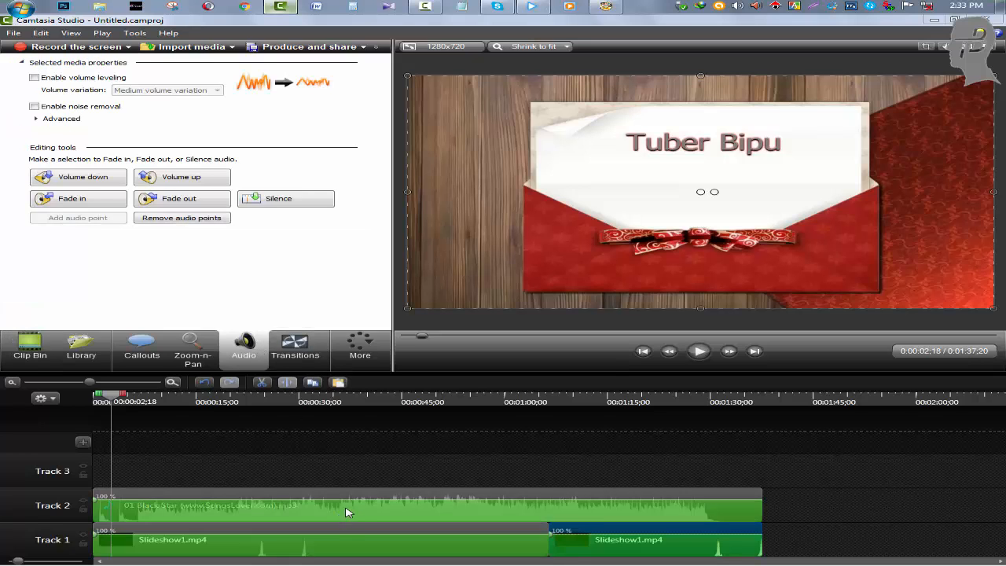
left_click_drag(347, 496, 354, 522)
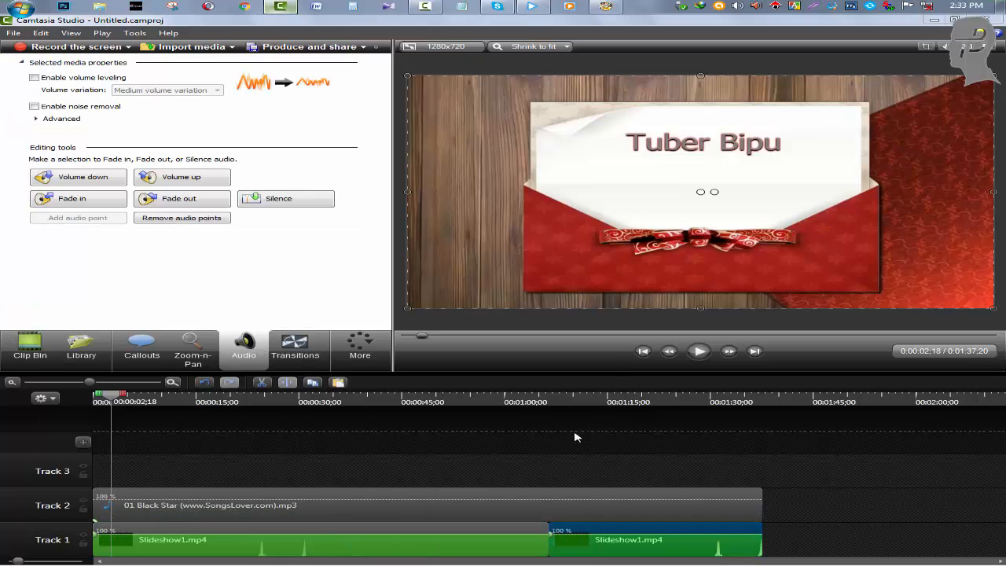
left_click(691, 358)
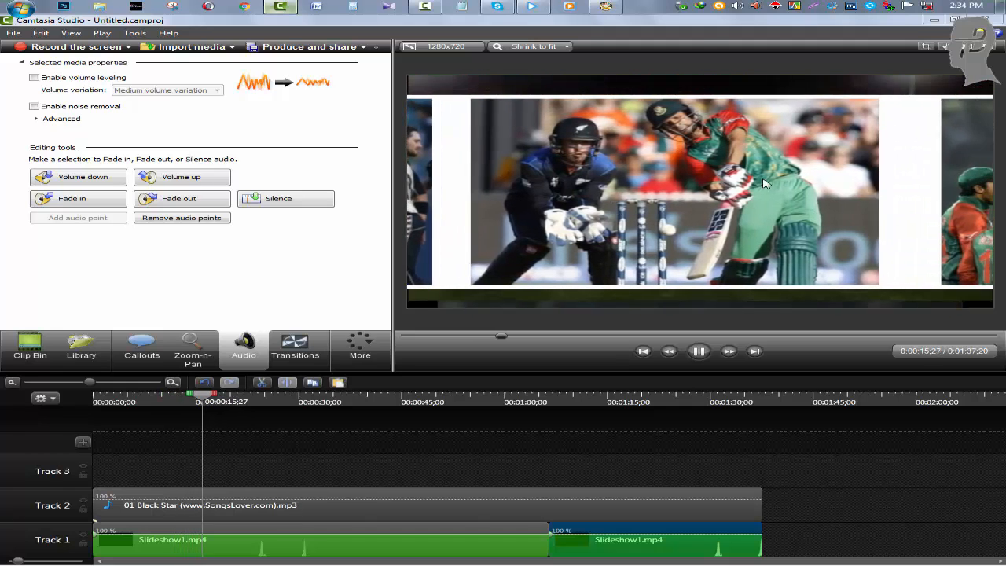
left_click(698, 353)
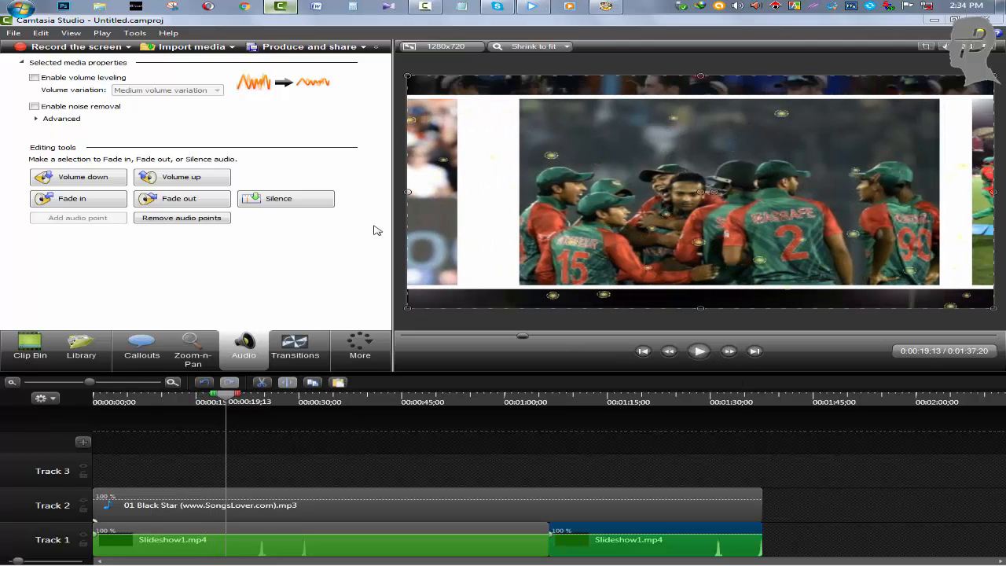
Review the production wizard's MP4 presets and its file name and save folder options without producing the video
left_click(303, 47)
left_click(539, 198)
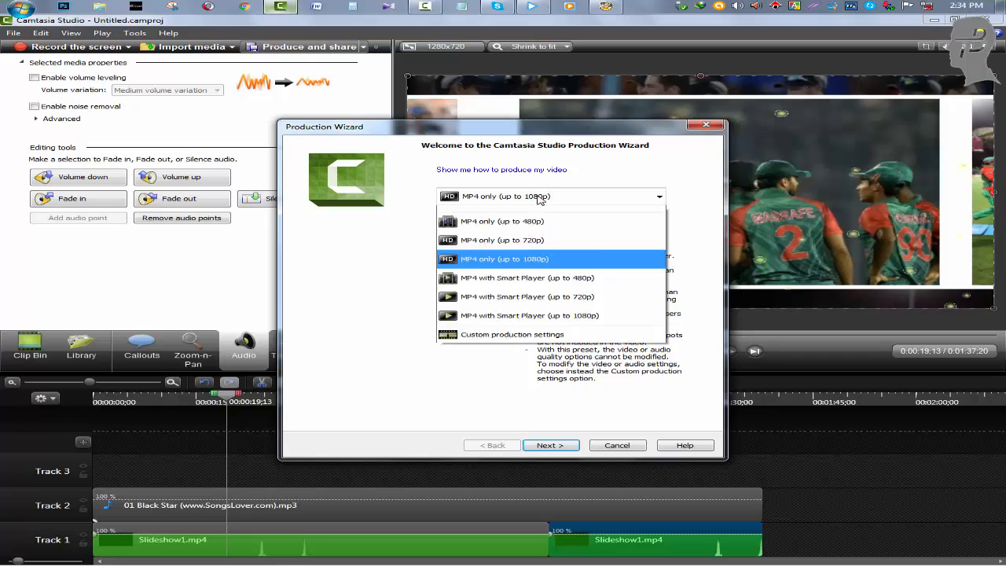
left_click(505, 311)
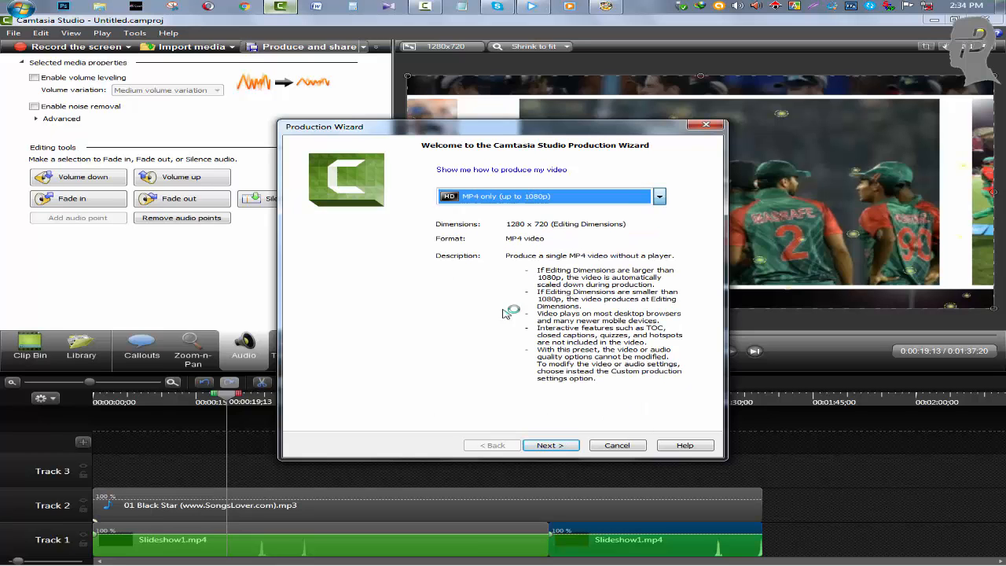
left_click(550, 444)
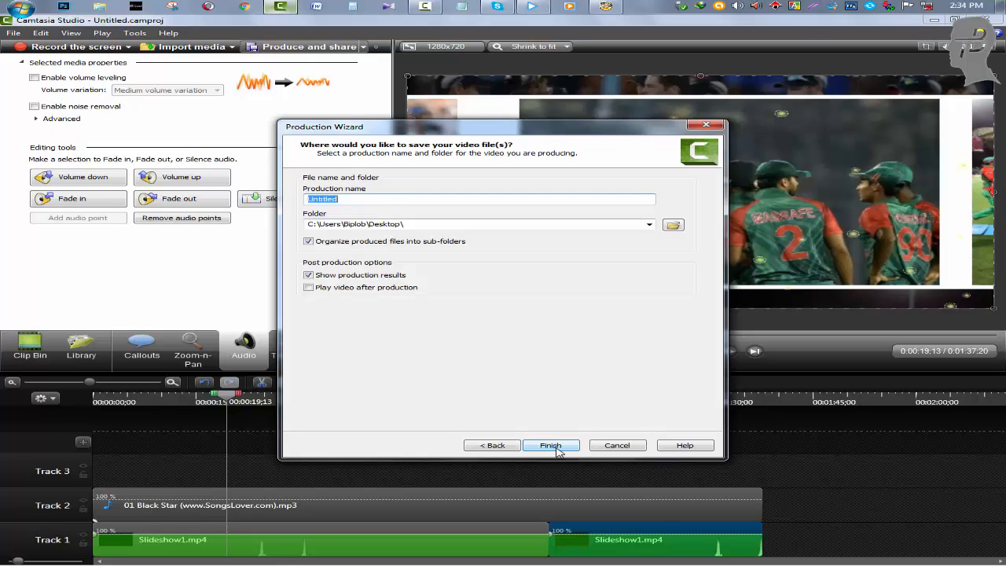
left_click(673, 225)
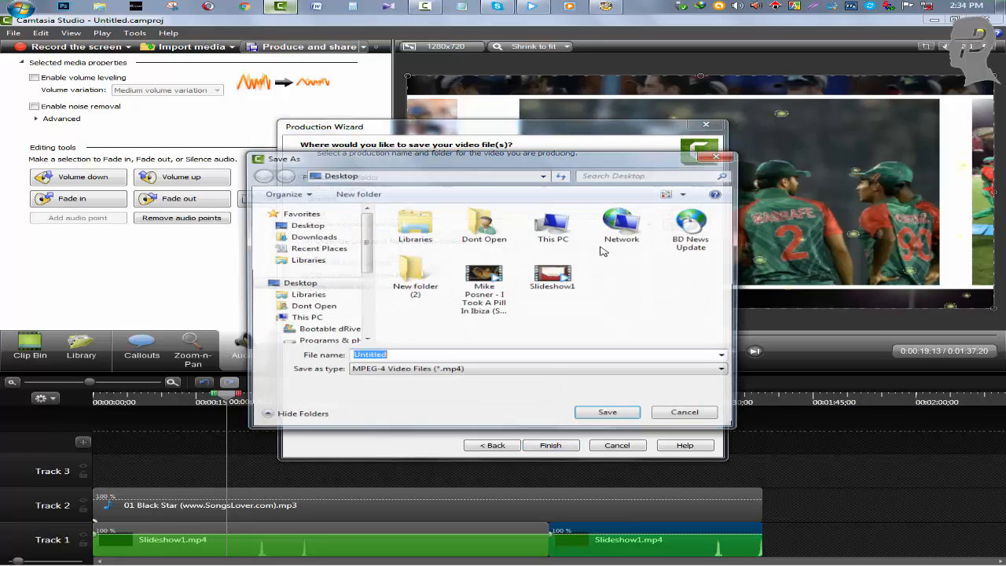
left_click(722, 156)
left_click(704, 127)
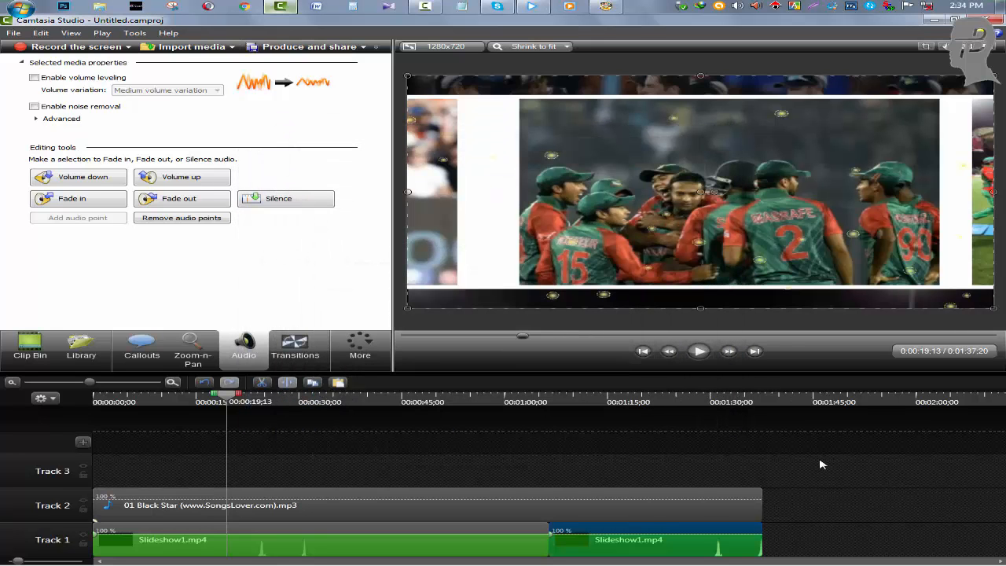
Clear the song and both slideshow clips from the timeline, including the slideshow clip re-added on Track 1
left_click_drag(823, 459, 353, 560)
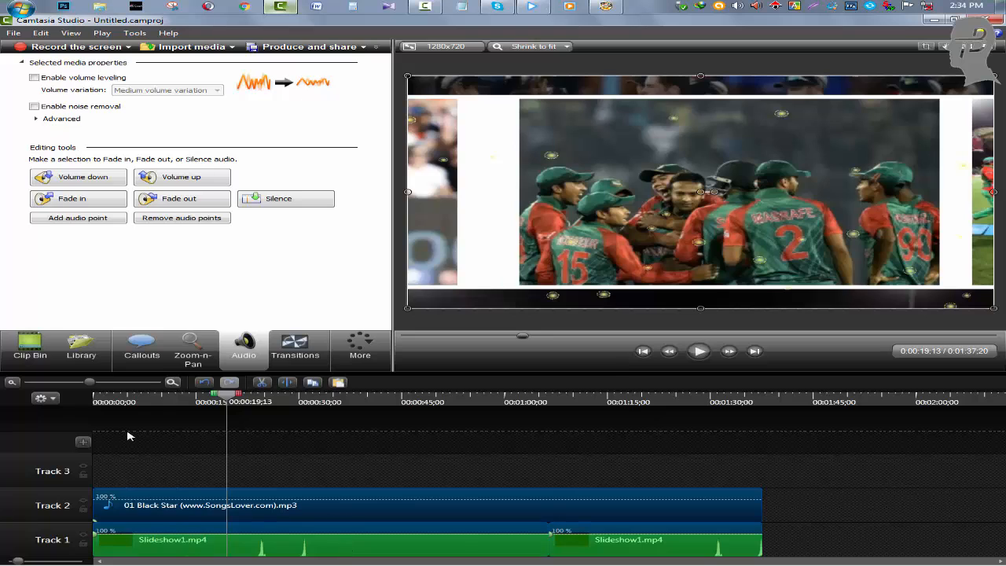
key("Delete")
key("ctrl+v")
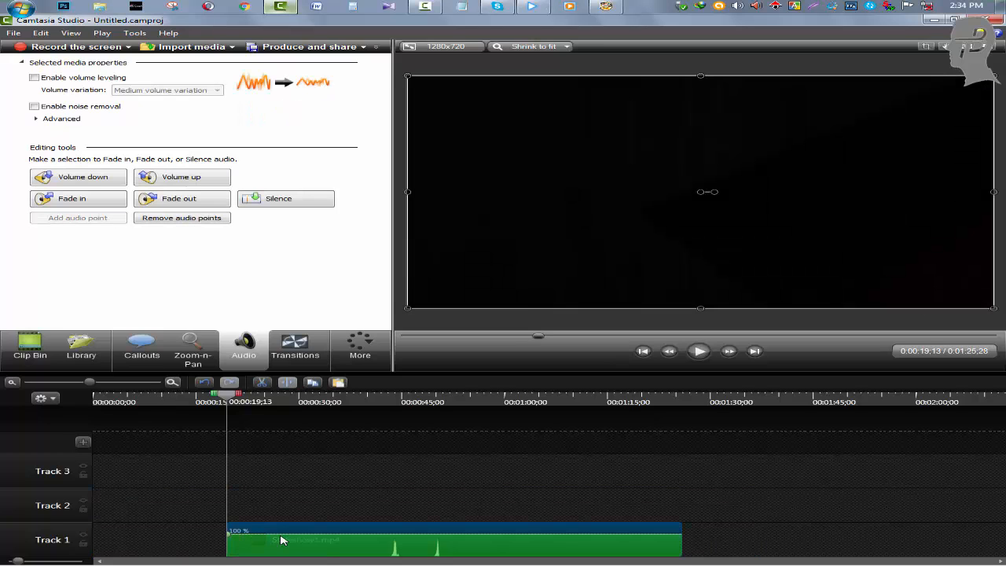
left_click_drag(280, 539, 287, 541)
key("Delete")
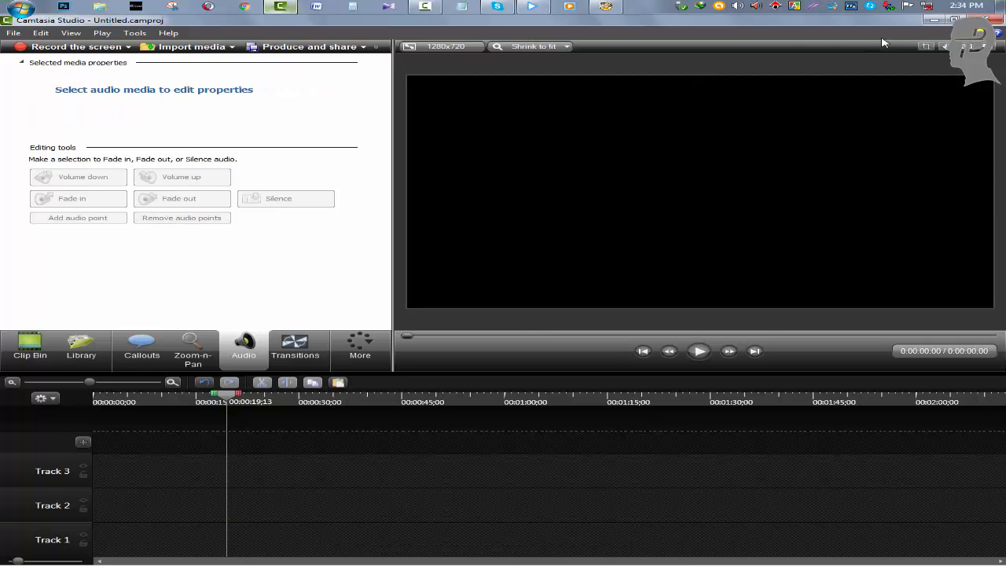
Minimize Camtasia Studio and switch to Wondershare DVD Slideshow Builder
left_click(935, 22)
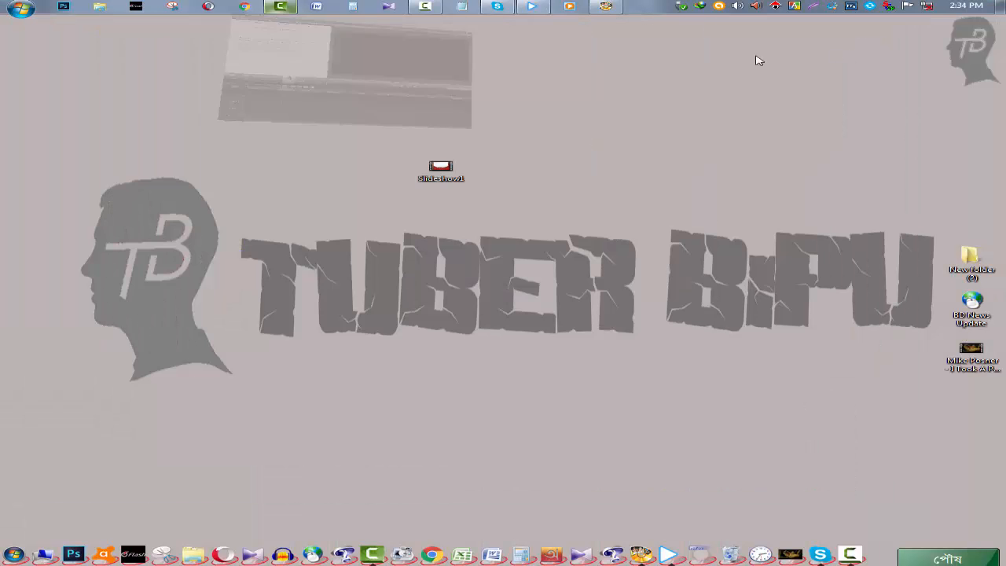
left_click(605, 7)
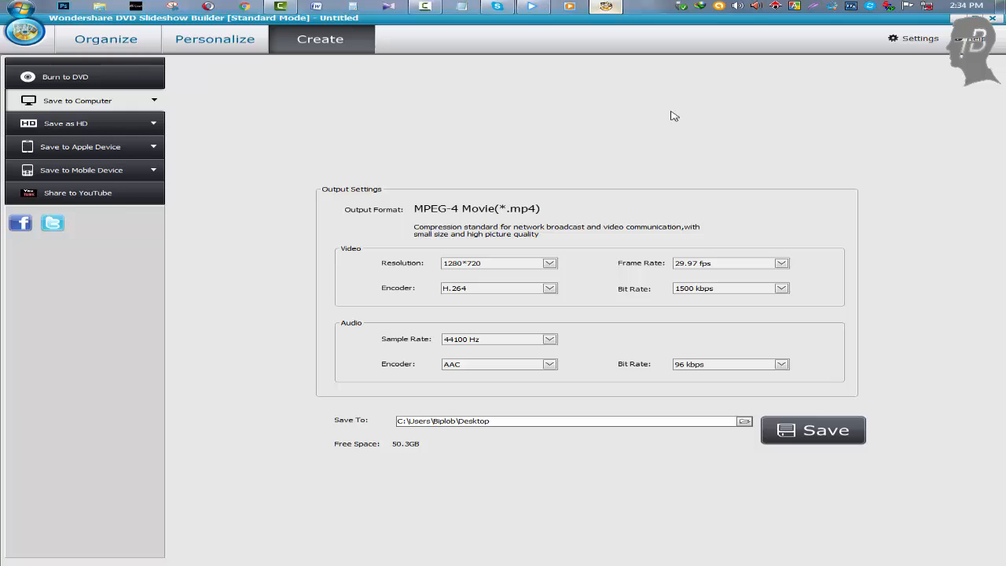